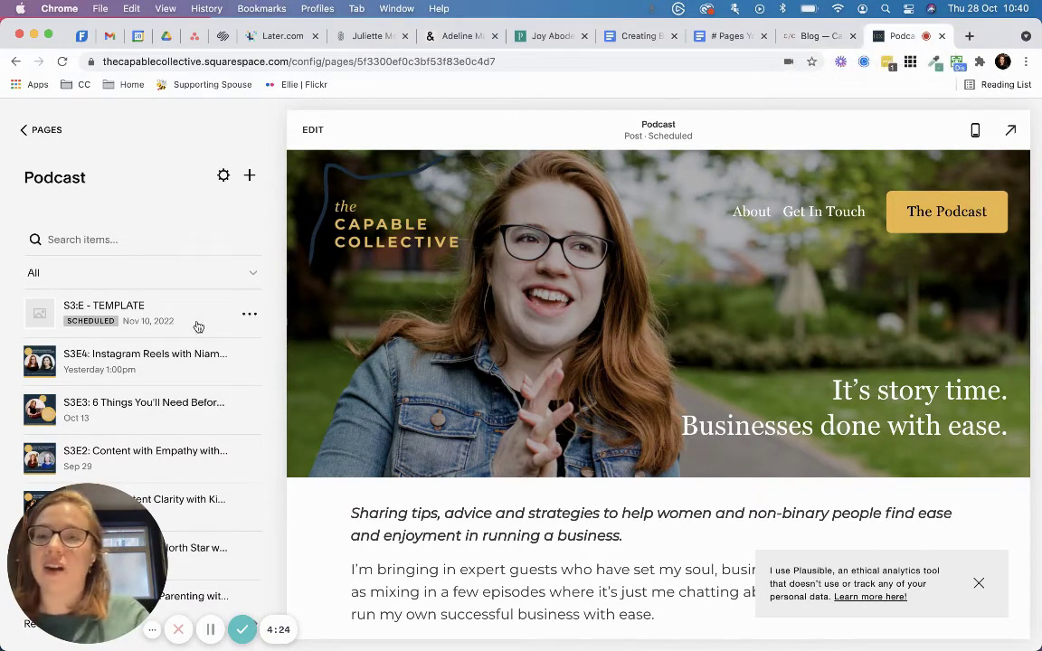
- Open the S3:E - TEMPLATE podcast post and review its audio player, guest connection text and show notes
{"action": "left_click", "coordinate": [144, 319]}
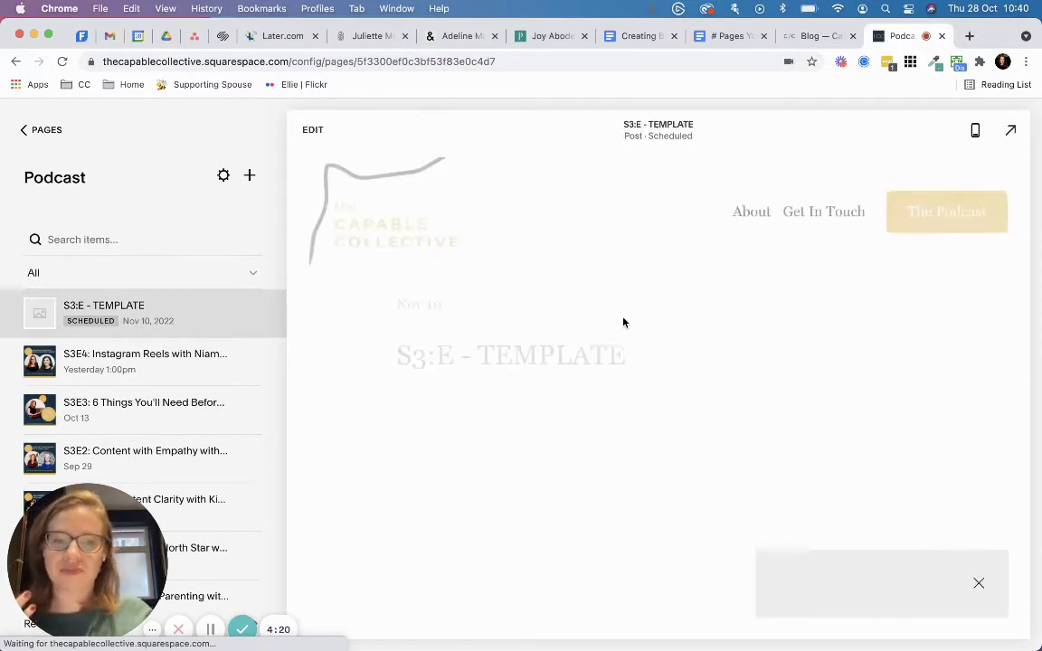
{"action": "scroll", "coordinate": [533, 312], "scroll_direction": "down", "scroll_amount": 1}
{"action": "scroll", "coordinate": [521, 326], "scroll_direction": "down", "scroll_amount": 1}
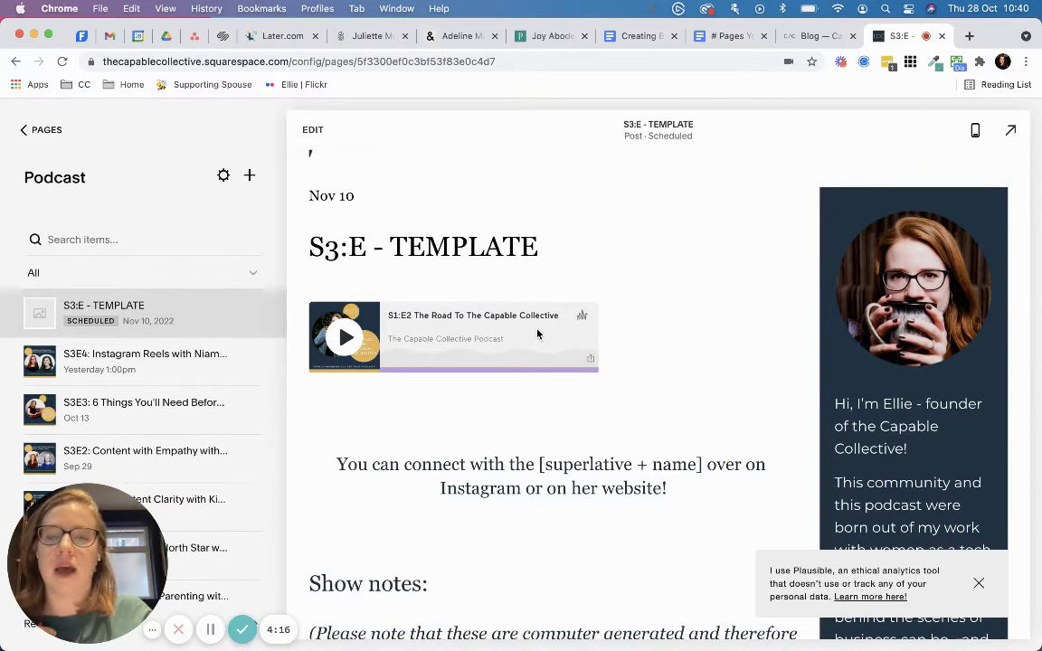
{"action": "scroll", "coordinate": [538, 334], "scroll_direction": "down", "scroll_amount": 4}
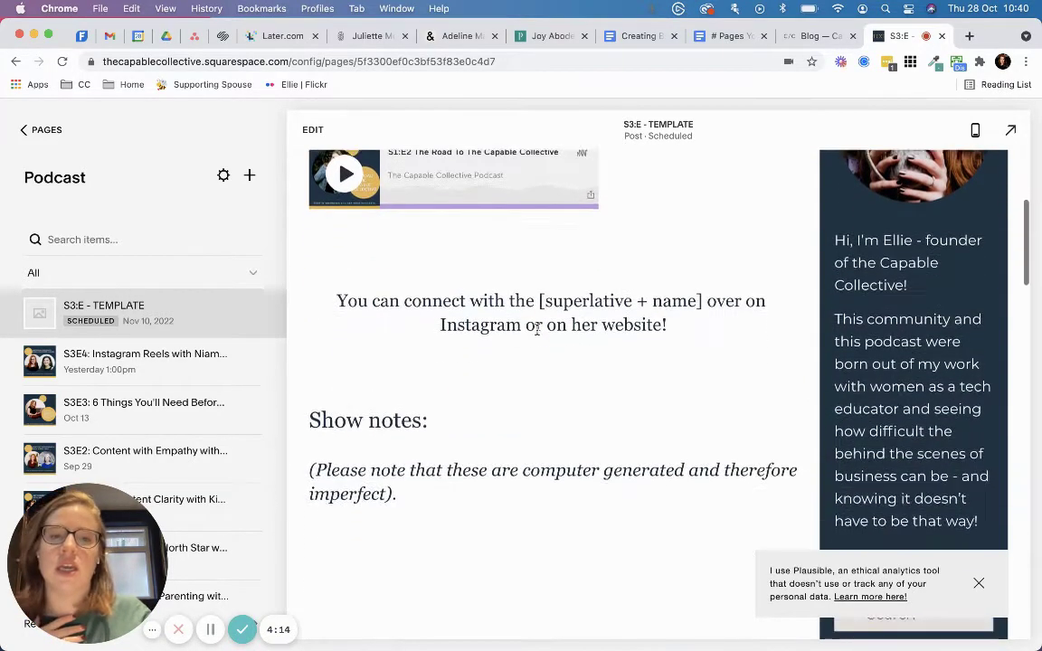
{"action": "left_click_drag", "start_coordinate": [319, 298], "coordinate": [731, 329]}
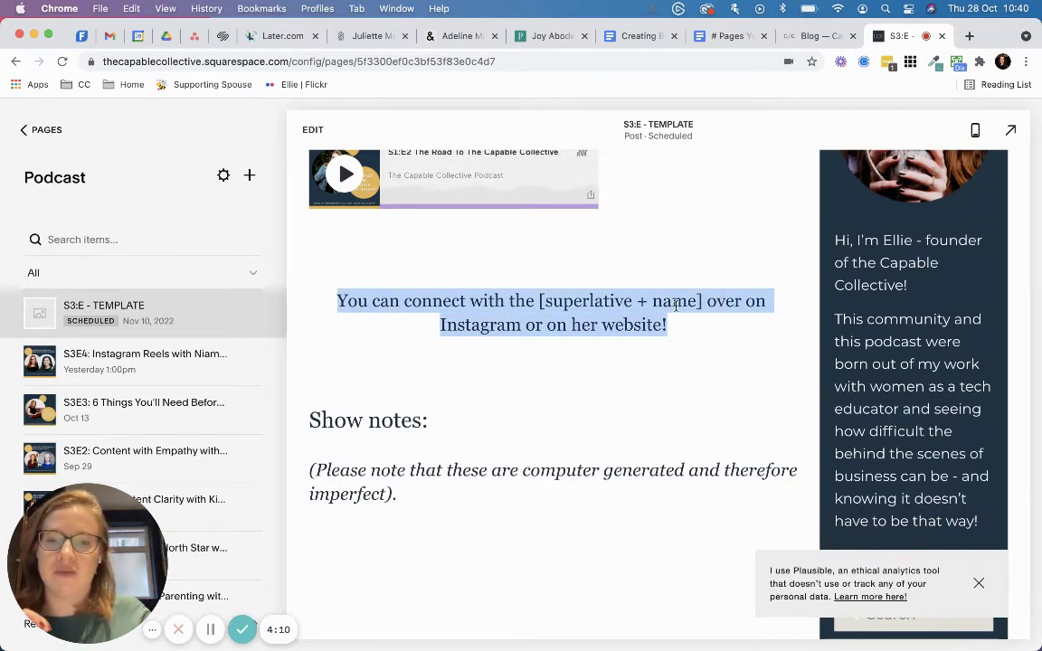
{"action": "scroll", "coordinate": [395, 343], "scroll_direction": "down", "scroll_amount": 8}
{"action": "scroll", "coordinate": [399, 344], "scroll_direction": "up", "scroll_amount": 10}
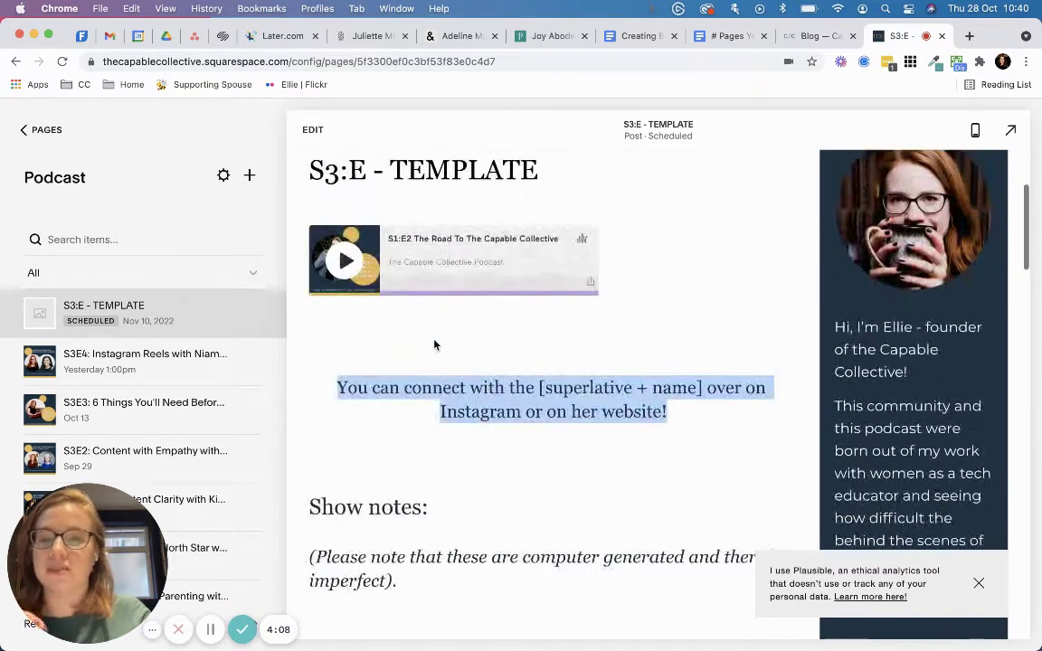
{"action": "scroll", "coordinate": [434, 344], "scroll_direction": "up", "scroll_amount": 5}
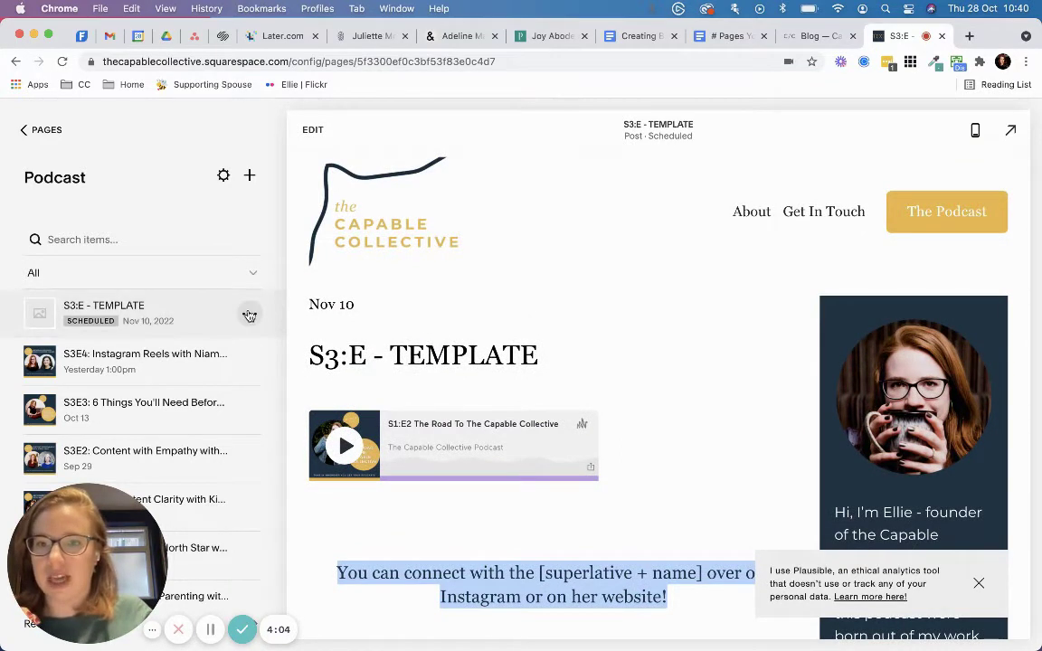
- Duplicate the S3:E - TEMPLATE post in the podcast list
{"action": "left_click", "coordinate": [249, 314]}
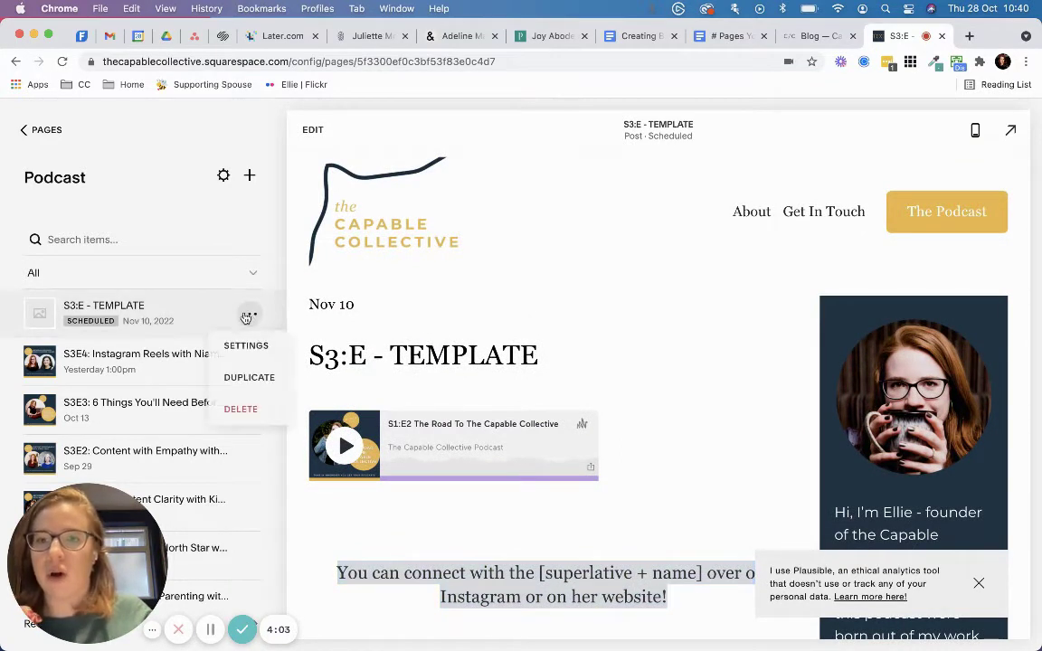
{"action": "left_click", "coordinate": [262, 379]}
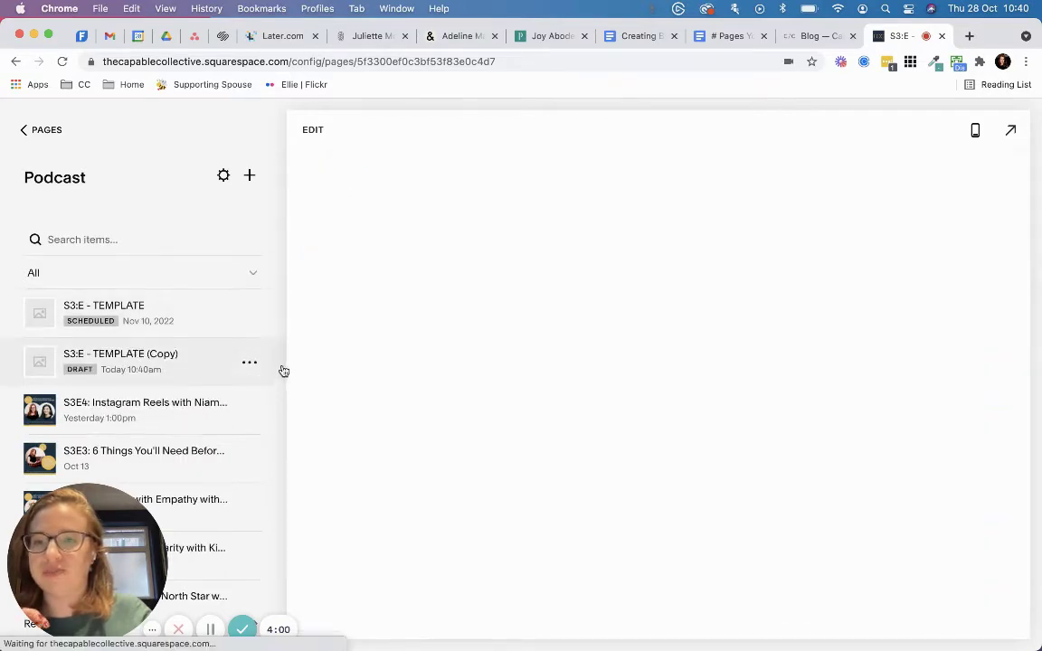
{"action": "left_click", "coordinate": [246, 363]}
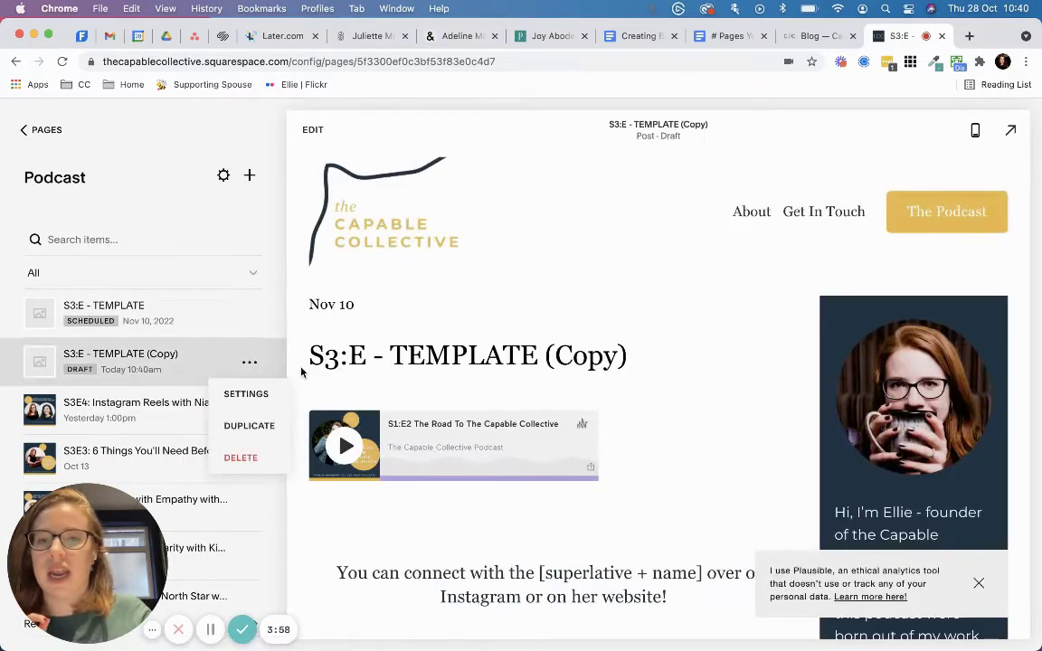
{"action": "left_click", "coordinate": [215, 369]}
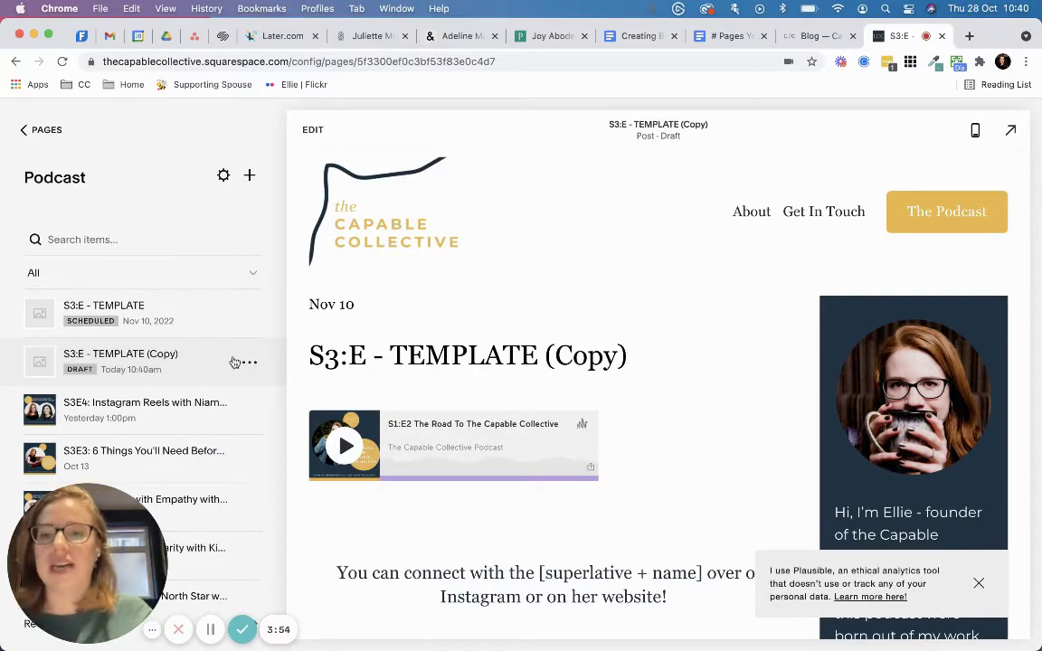
- Delete the draft copy of the S3:E template post
{"action": "left_click", "coordinate": [247, 363]}
{"action": "left_click", "coordinate": [240, 456]}
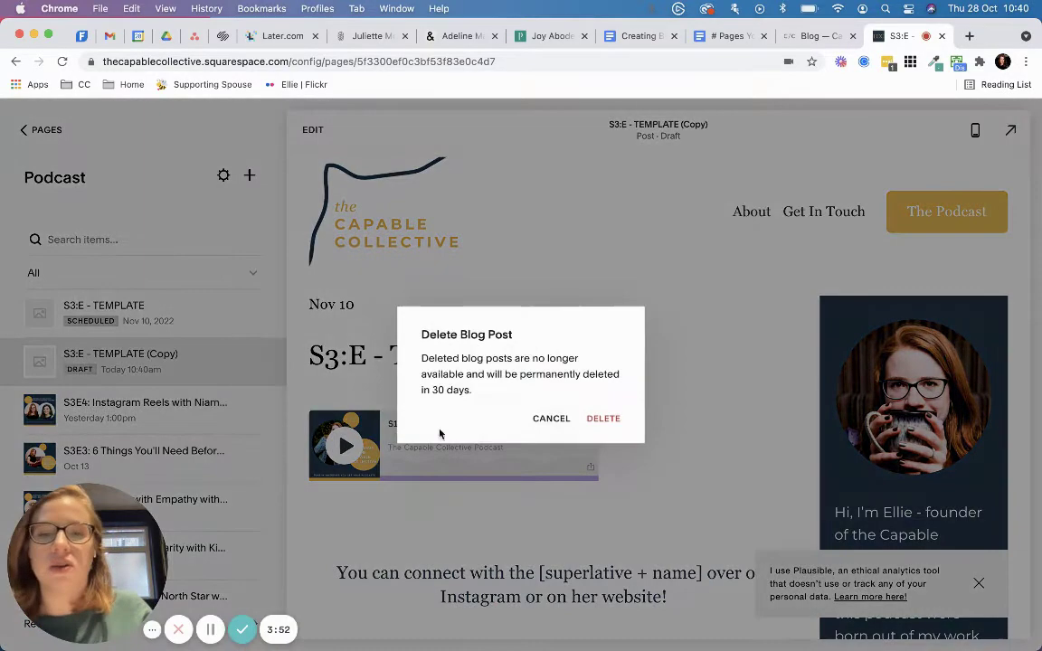
{"action": "left_click", "coordinate": [601, 418]}
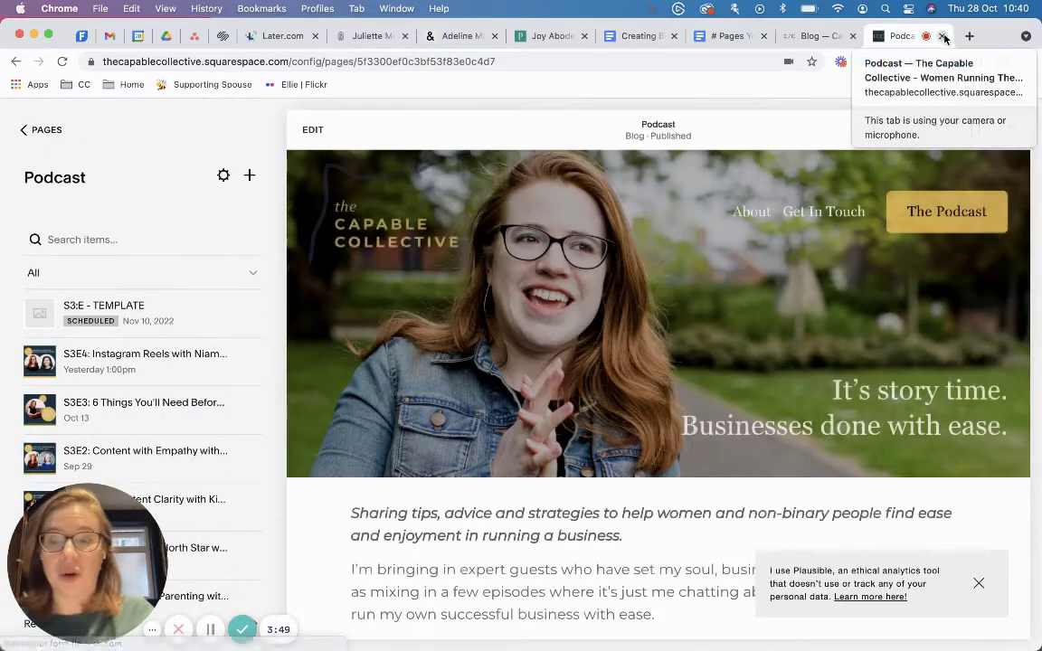
- Close the podcast site and create a new post titled "Template" in the Calibrated Concepts blog
{"action": "left_click", "coordinate": [942, 35]}
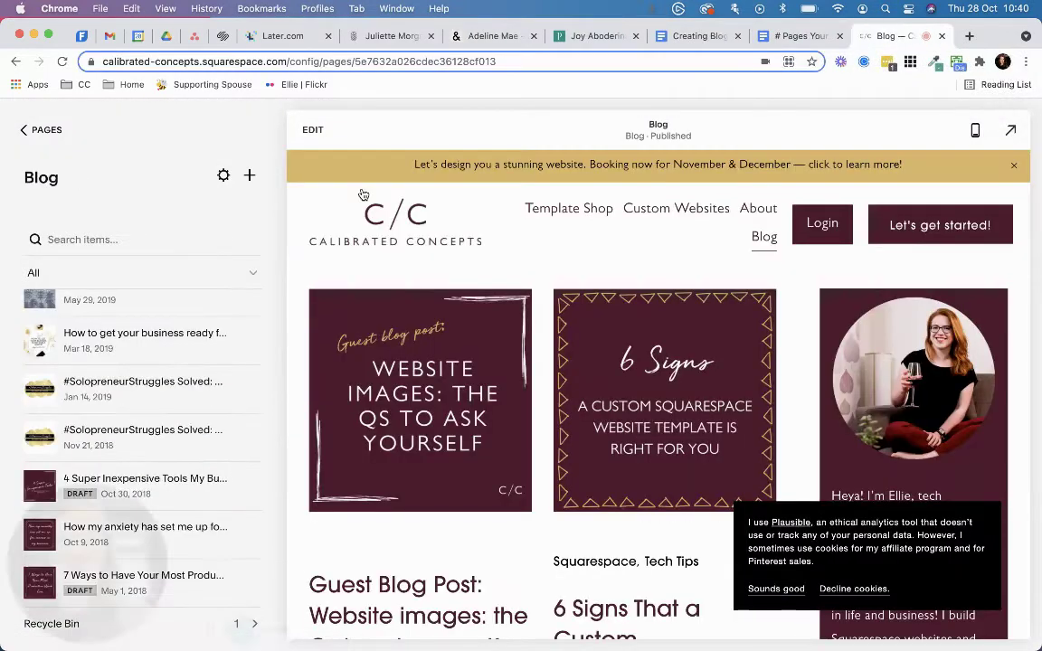
{"action": "scroll", "coordinate": [140, 280], "scroll_direction": "up", "scroll_amount": 10}
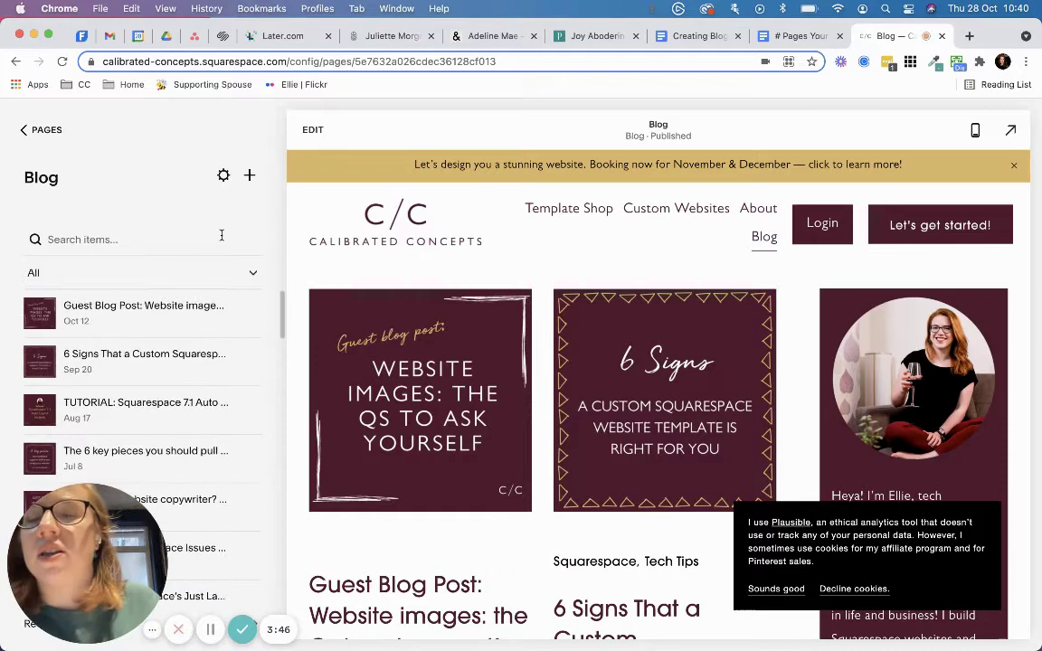
{"action": "left_click", "coordinate": [250, 176]}
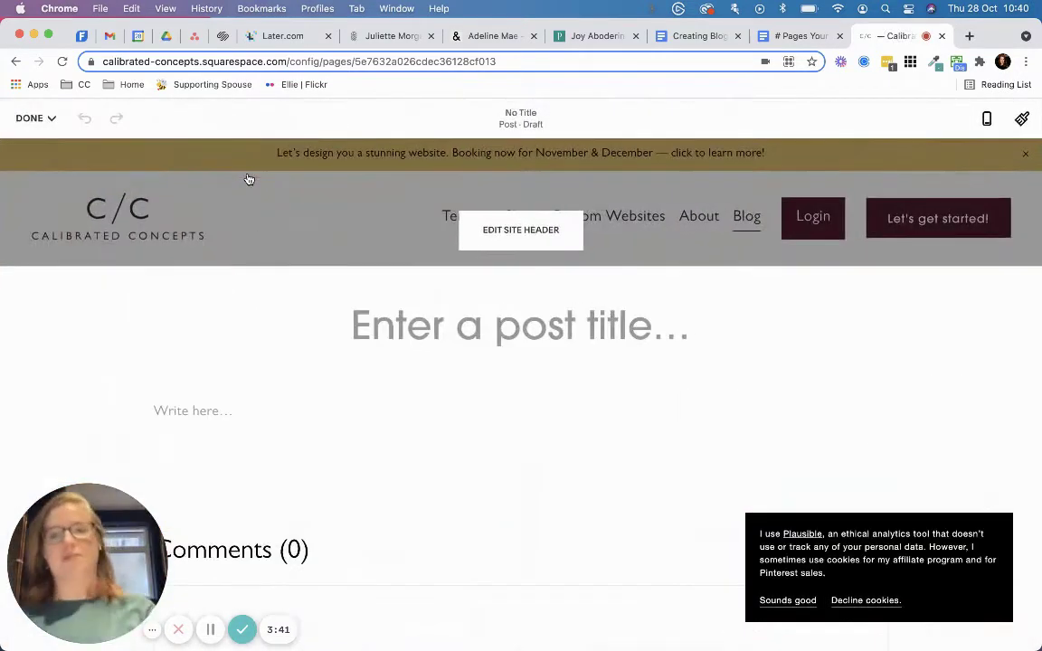
{"action": "left_click", "coordinate": [523, 325]}
{"action": "type", "text": "Template"}
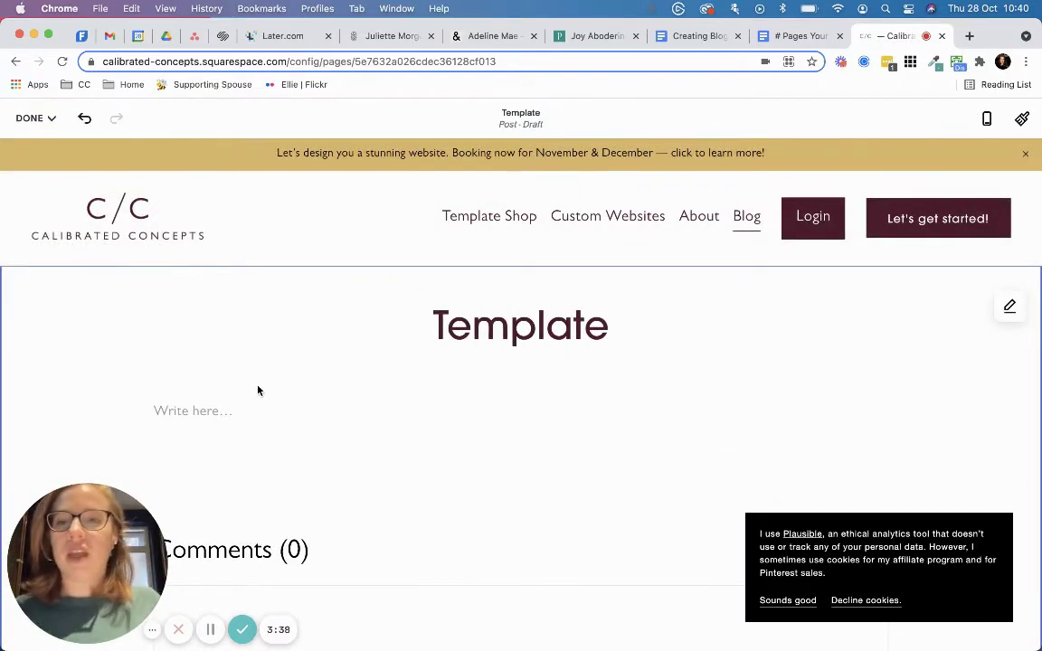
- Enter "Introduce the topic" as the placeholder text in the post's first text block
{"action": "left_click", "coordinate": [226, 402]}
{"action": "scroll", "coordinate": [310, 393], "scroll_direction": "down", "scroll_amount": 2}
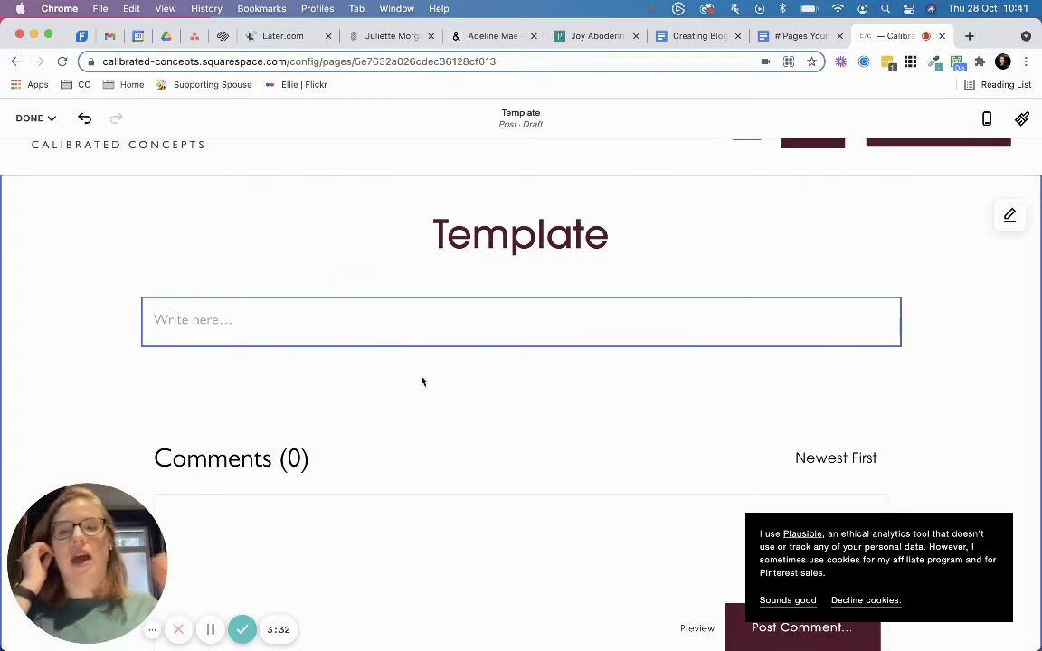
{"action": "left_click", "coordinate": [378, 318]}
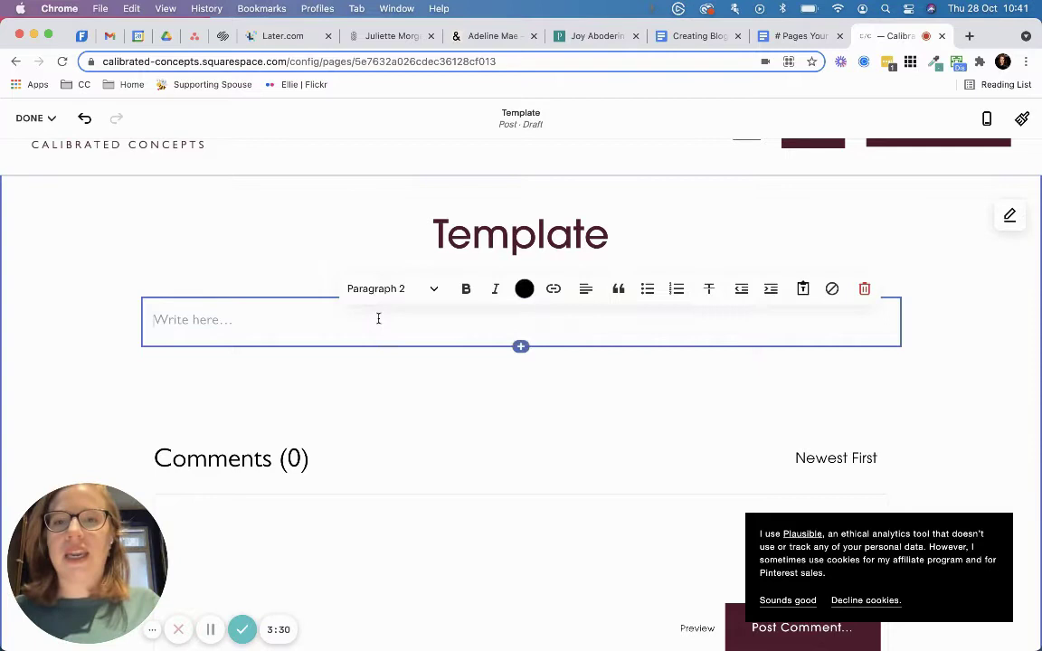
{"action": "type", "text": "Discus"}
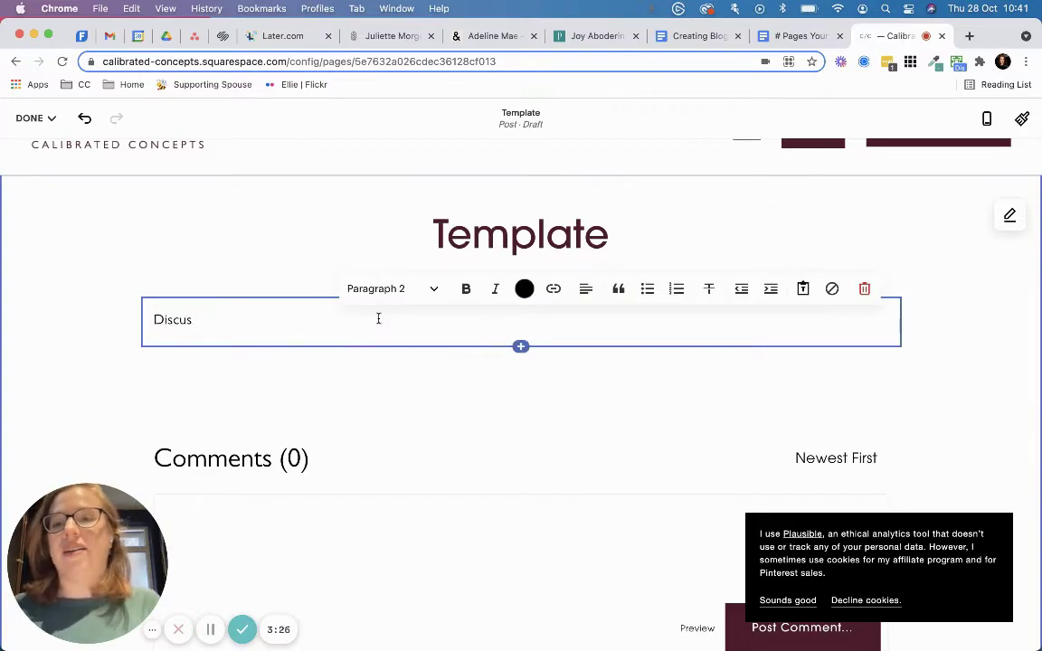
{"action": "key", "text": "BackSpace"}
{"action": "key", "text": "BackSpace"}
{"action": "key", "text": "BackSpace"}
{"action": "key", "text": "BackSpace"}
{"action": "key", "text": "BackSpace"}
{"action": "type", "text": "In"}
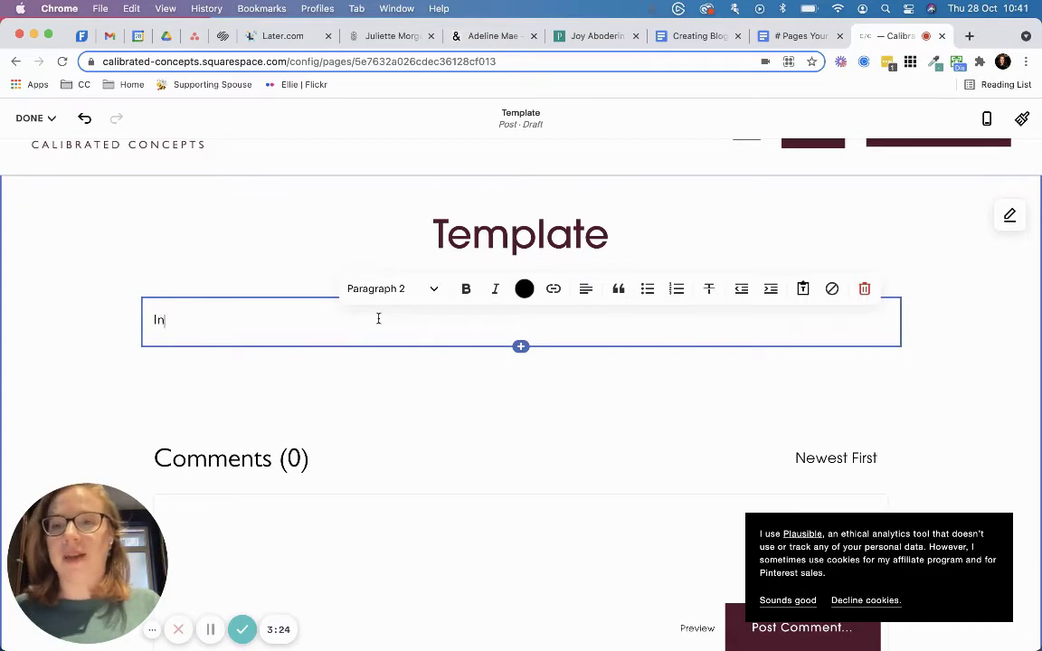
{"action": "type", "text": "troduce the topic"}
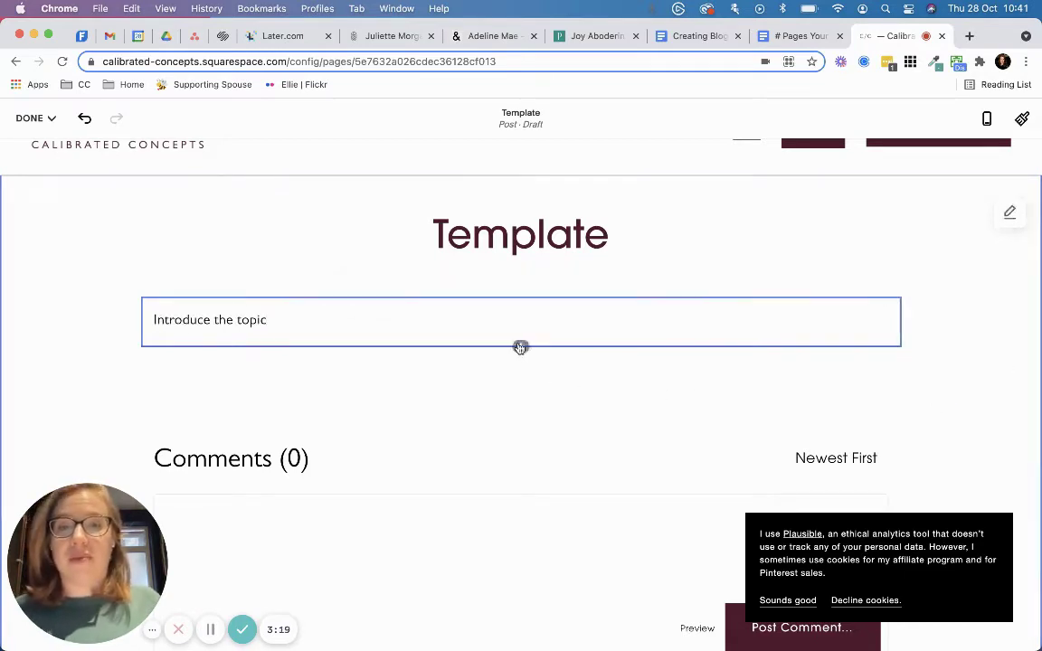
- Add an empty video block directly below the "Introduce the topic" text
{"action": "left_click", "coordinate": [521, 346]}
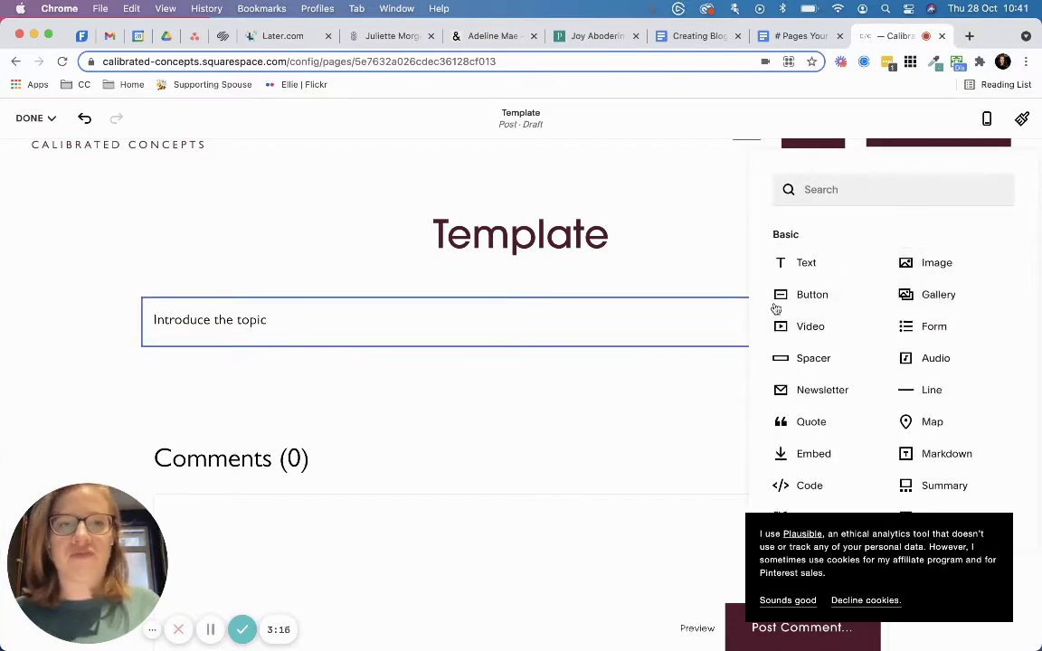
{"action": "left_click", "coordinate": [822, 326]}
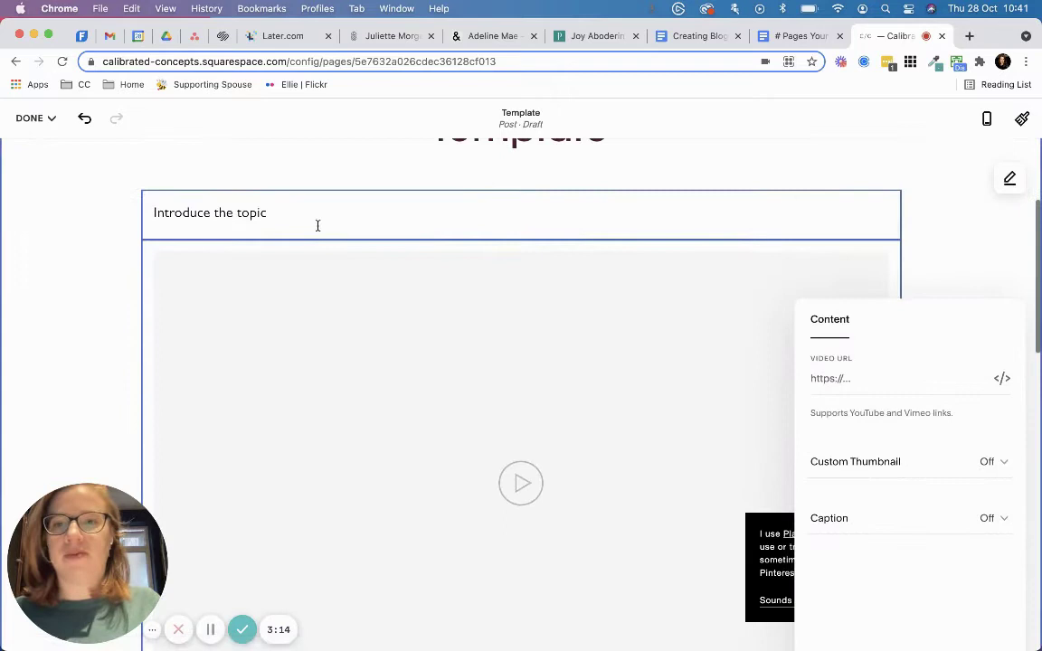
{"action": "left_click", "coordinate": [281, 210]}
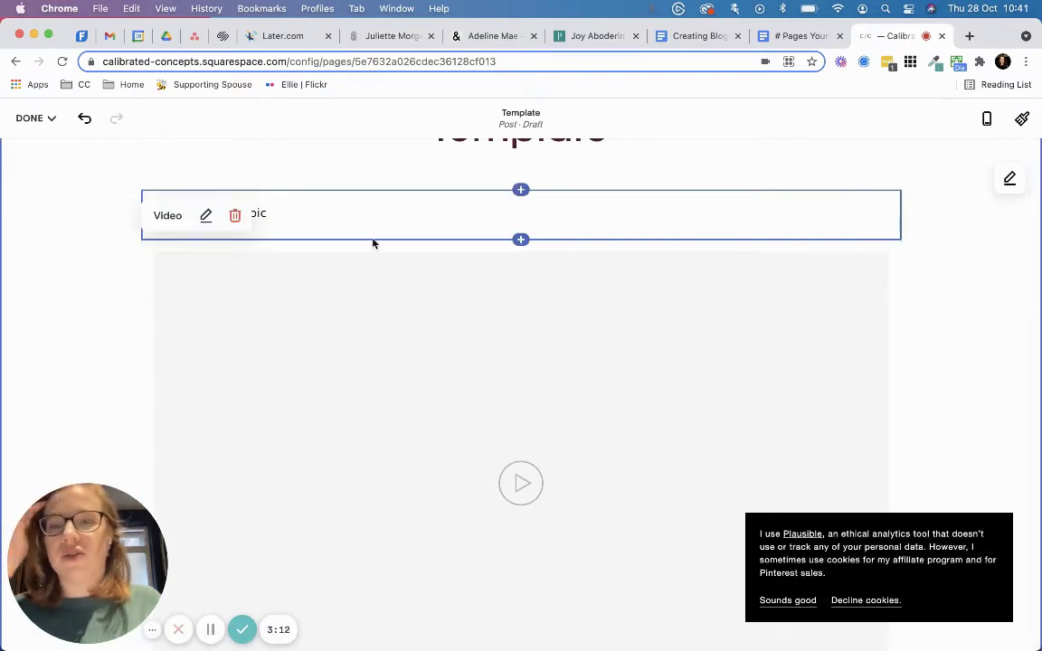
{"action": "scroll", "coordinate": [373, 242], "scroll_direction": "up", "scroll_amount": 2}
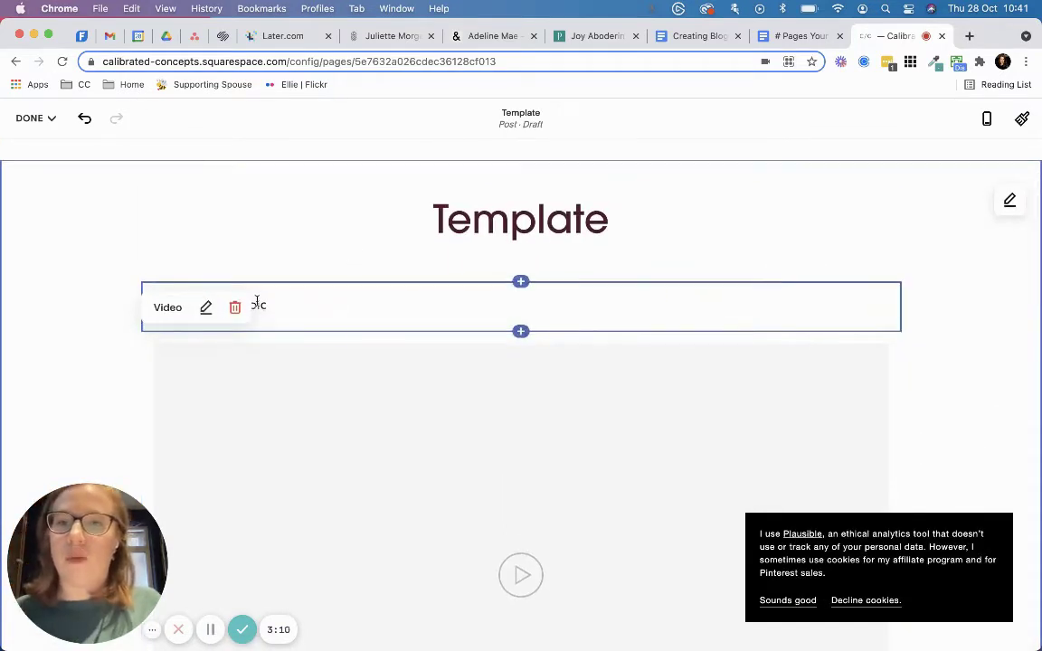
{"action": "double_click", "coordinate": [258, 305]}
{"action": "scroll", "coordinate": [447, 330], "scroll_direction": "down", "scroll_amount": 4}
{"action": "scroll", "coordinate": [447, 326], "scroll_direction": "up", "scroll_amount": 6}
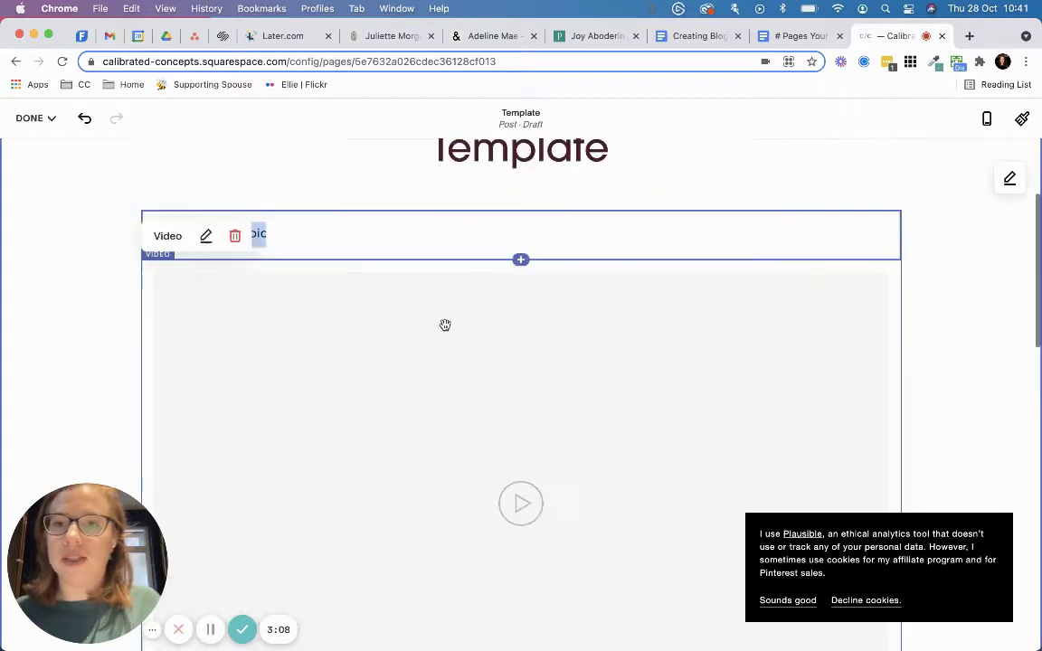
- Save the Template post, then reopen it for editing and accept the cookie notice
{"action": "left_click", "coordinate": [36, 114]}
{"action": "left_click", "coordinate": [36, 147]}
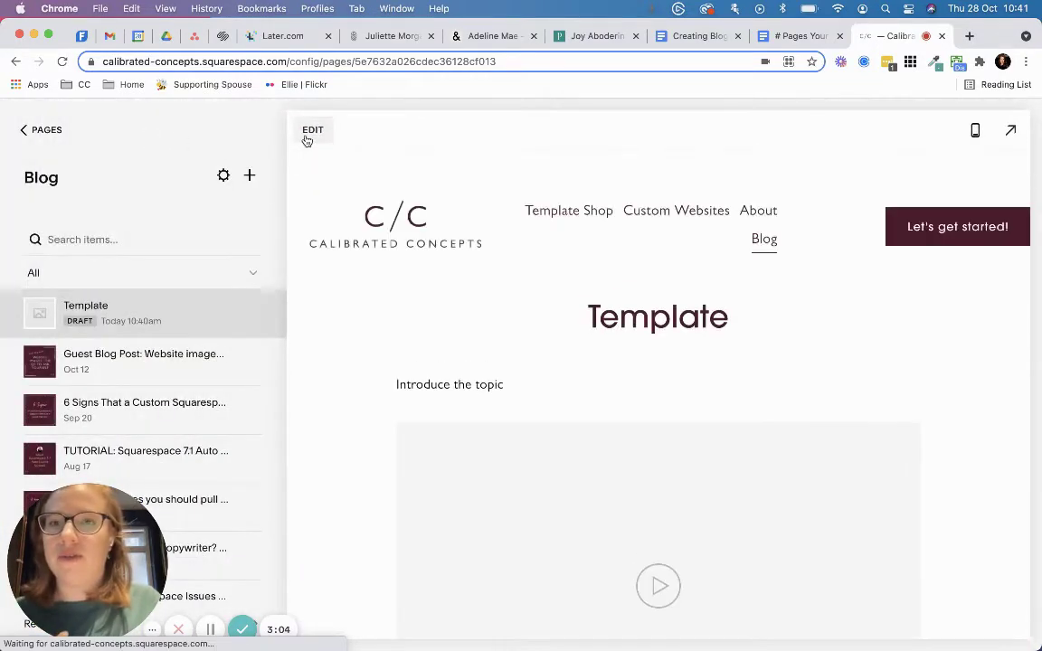
{"action": "left_click", "coordinate": [310, 136]}
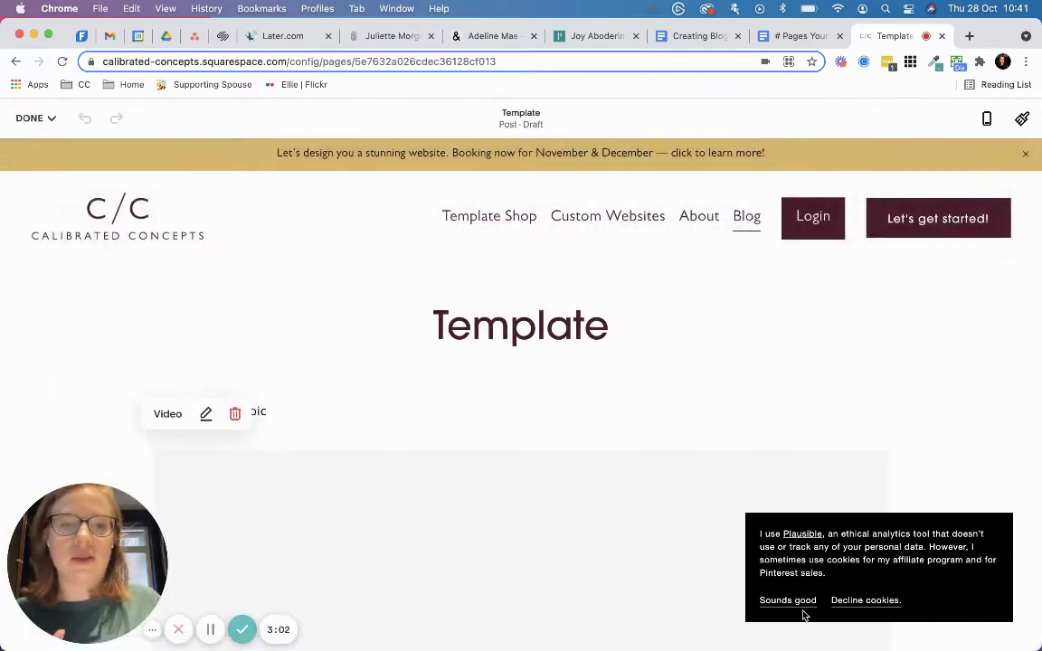
{"action": "left_click", "coordinate": [792, 605]}
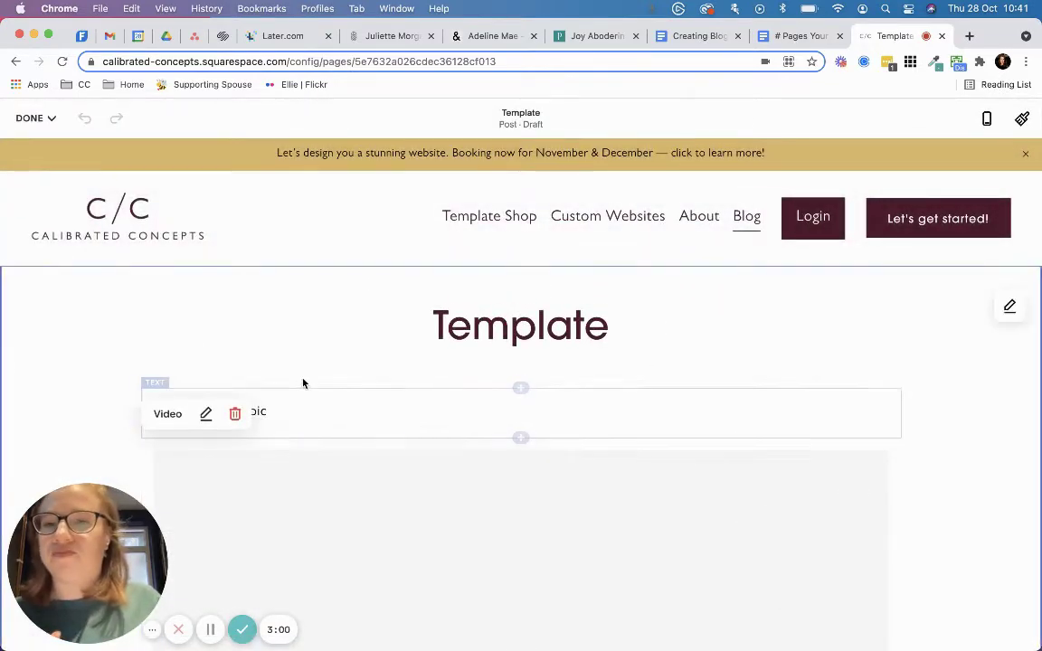
- Format the "Introduce the topic" line as Heading 2
{"action": "scroll", "coordinate": [299, 371], "scroll_direction": "down", "scroll_amount": 1}
{"action": "left_click", "coordinate": [294, 357]}
{"action": "scroll", "coordinate": [295, 344], "scroll_direction": "down", "scroll_amount": 2}
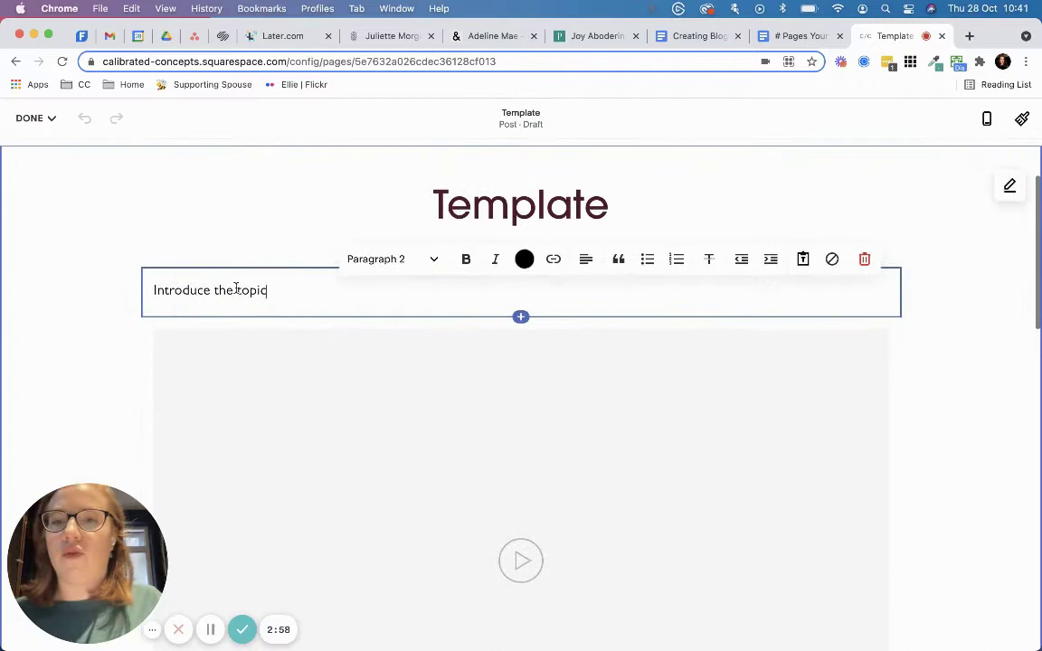
{"action": "left_click", "coordinate": [395, 263]}
{"action": "left_click", "coordinate": [398, 328]}
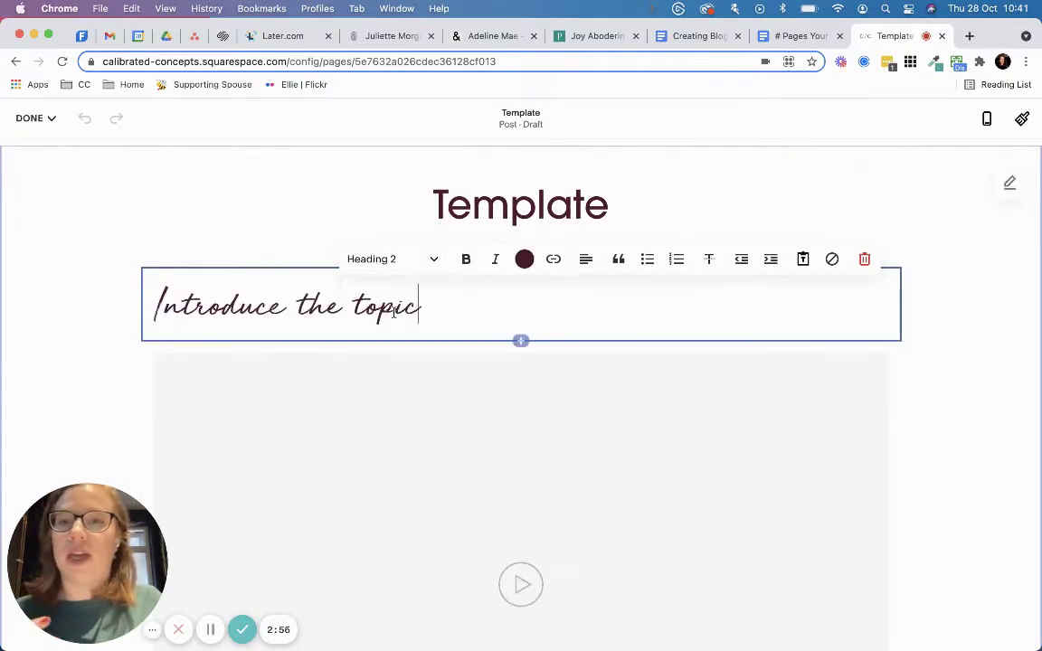
- Add a paragraph reading "Some extra body text" below the "Introduce the topic" heading
{"action": "key", "text": "Return"}
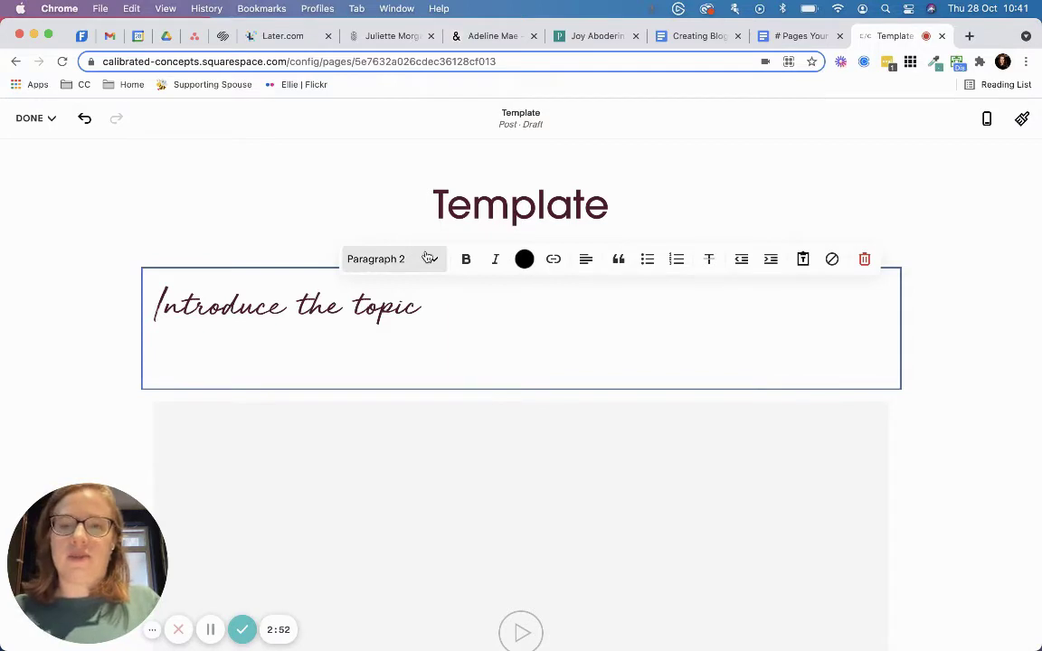
{"action": "type", "text": "Some "}
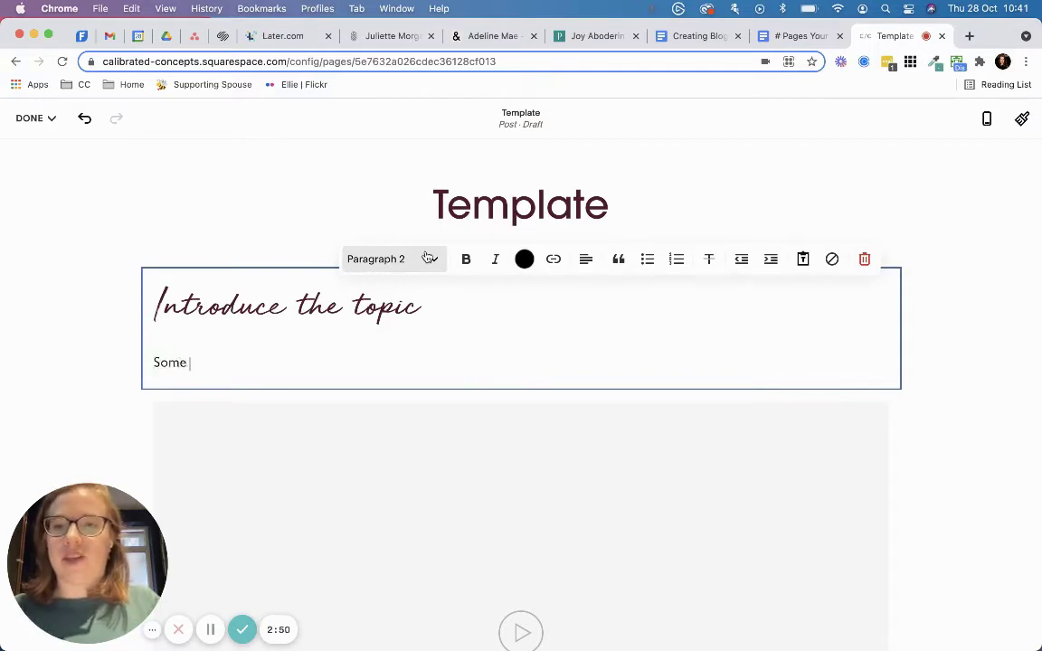
{"action": "type", "text": "extra"}
{"action": "key", "text": "BackSpace"}
{"action": "type", "text": "ra body text"}
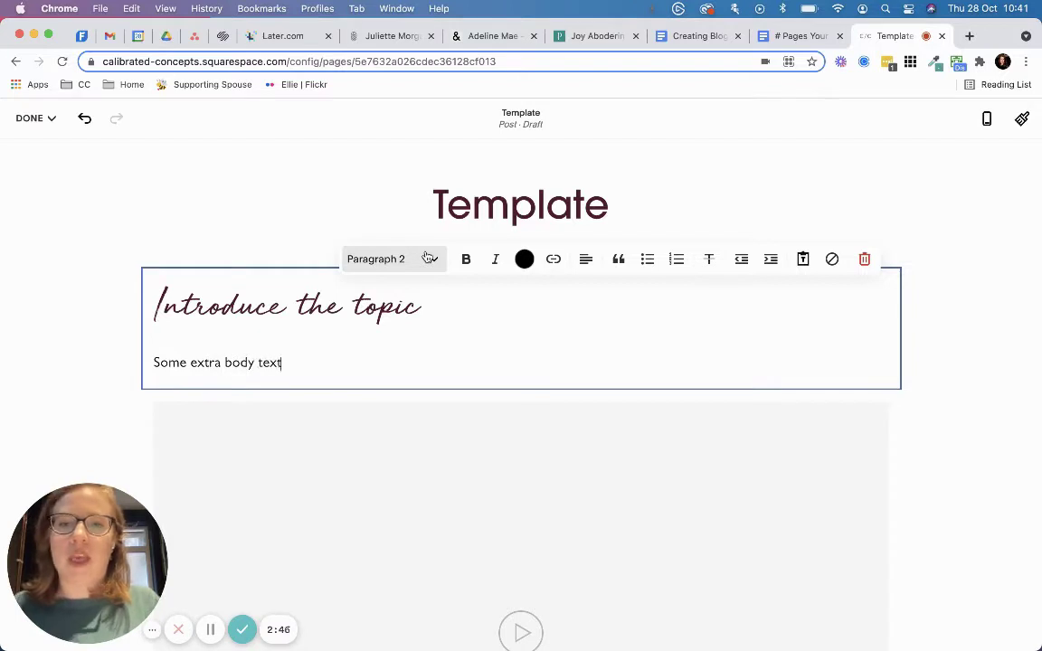
{"action": "scroll", "coordinate": [531, 403], "scroll_direction": "down", "scroll_amount": 3}
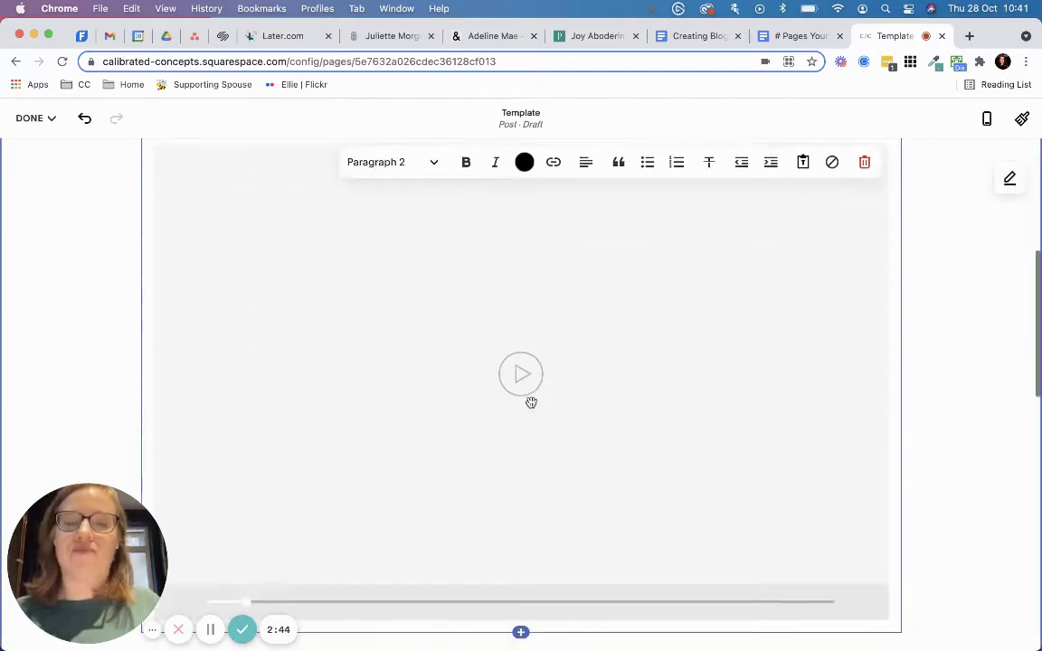
- Add a text block directly below the video block reading "Resources I mentioned:"
{"action": "scroll", "coordinate": [529, 401], "scroll_direction": "down", "scroll_amount": 3}
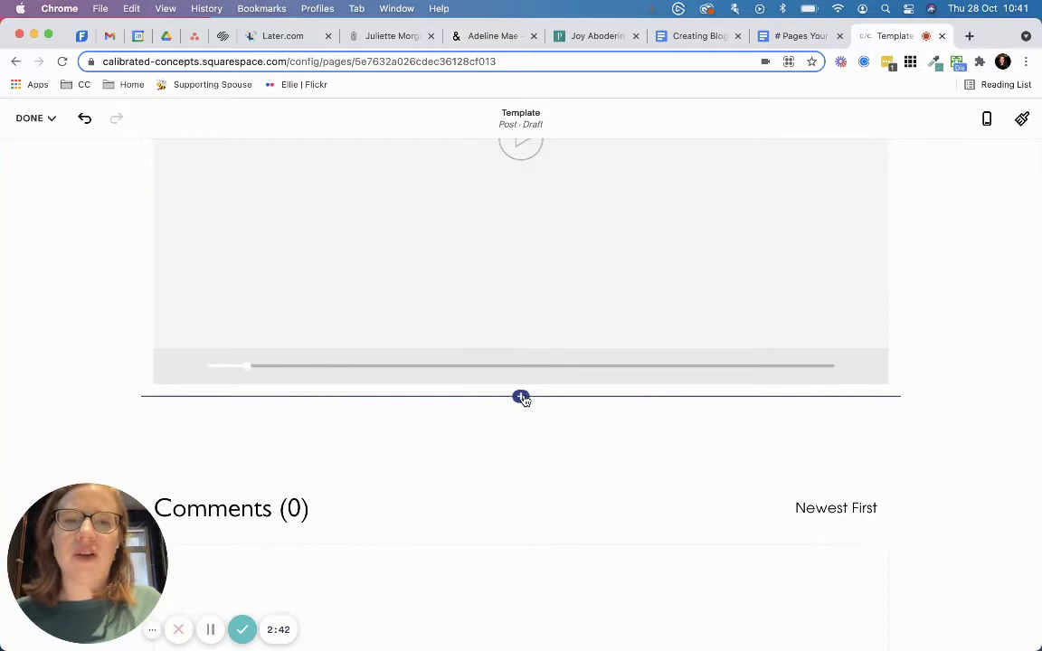
{"action": "left_click", "coordinate": [522, 397]}
{"action": "left_click", "coordinate": [805, 316]}
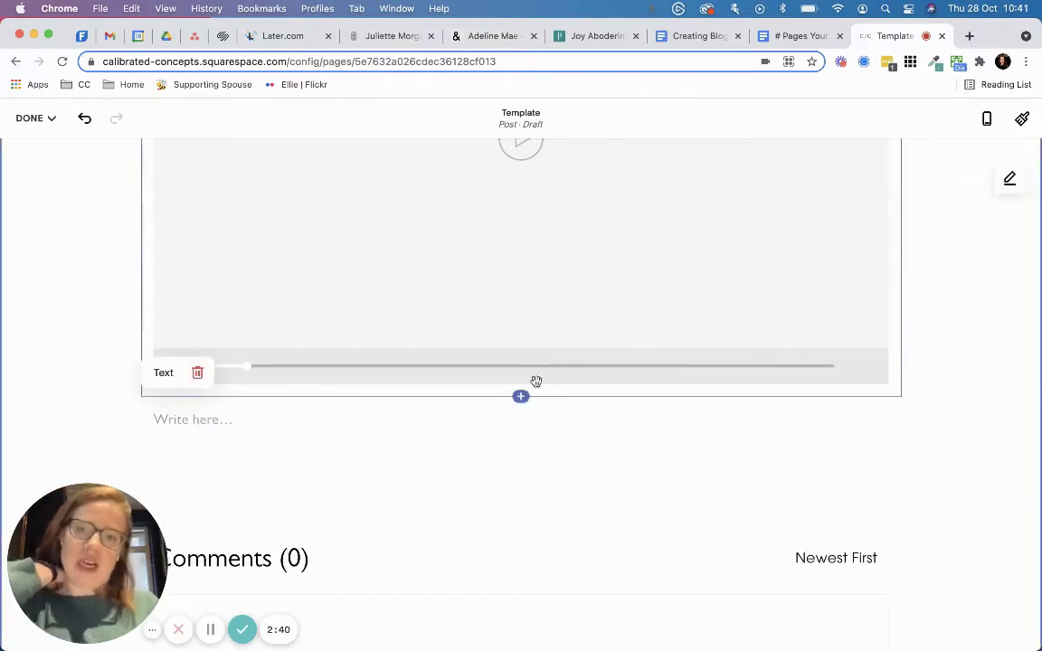
{"action": "left_click", "coordinate": [254, 418]}
{"action": "type", "text": "Re"}
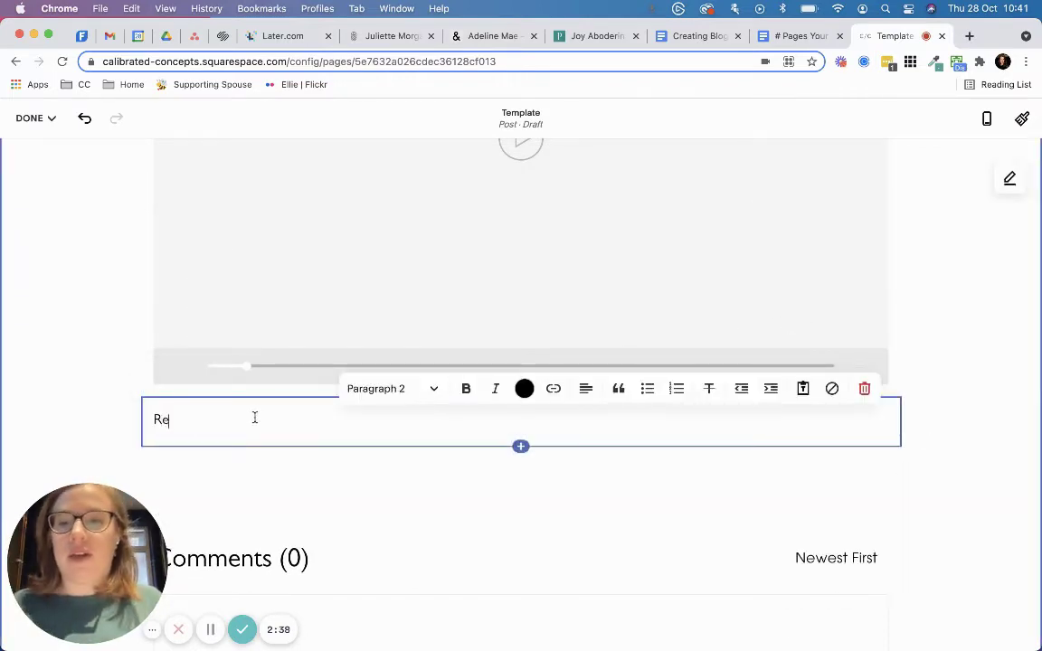
{"action": "type", "text": "sources "}
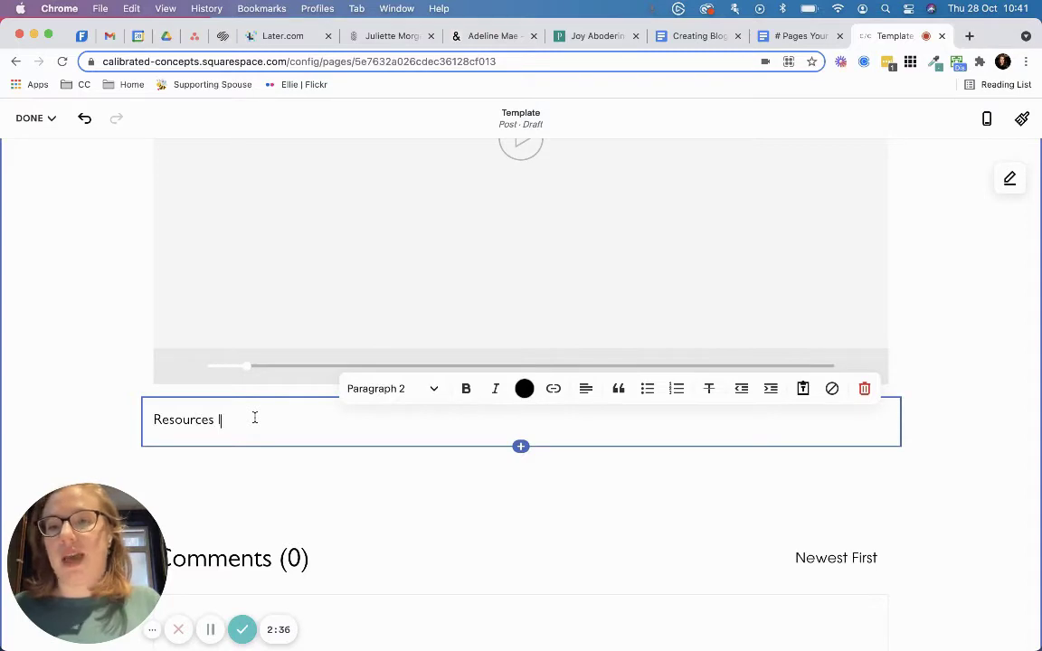
{"action": "type", "text": "I mentioned:"}
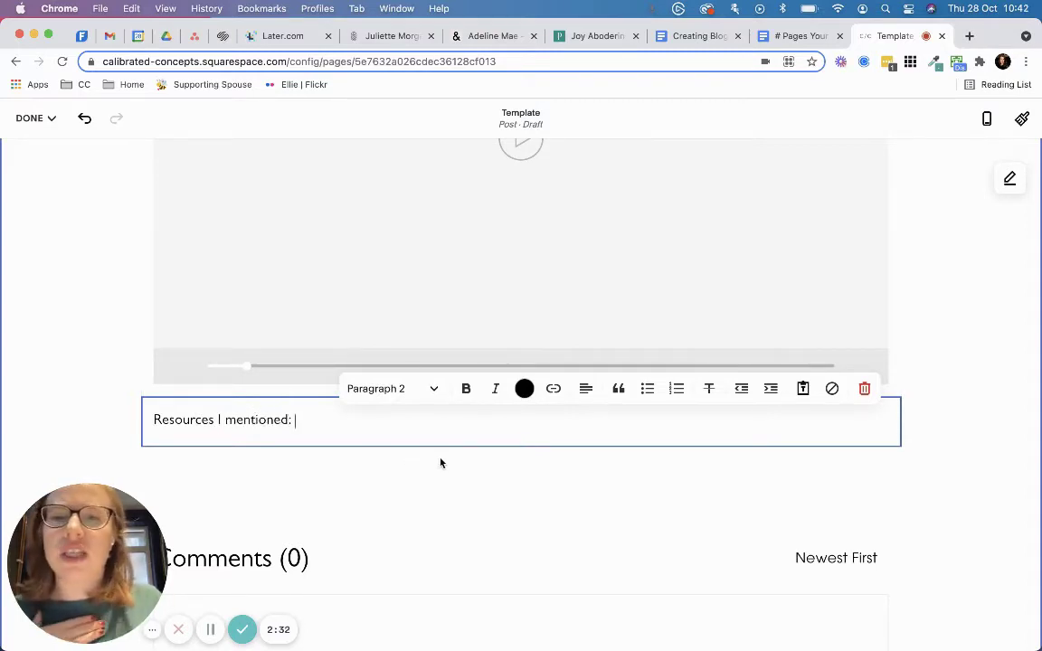
- Format the "Resources I mentioned:" line as Heading 2
{"action": "scroll", "coordinate": [678, 286], "scroll_direction": "up", "scroll_amount": 3}
{"action": "scroll", "coordinate": [678, 286], "scroll_direction": "up", "scroll_amount": 5}
{"action": "scroll", "coordinate": [684, 286], "scroll_direction": "down", "scroll_amount": 10}
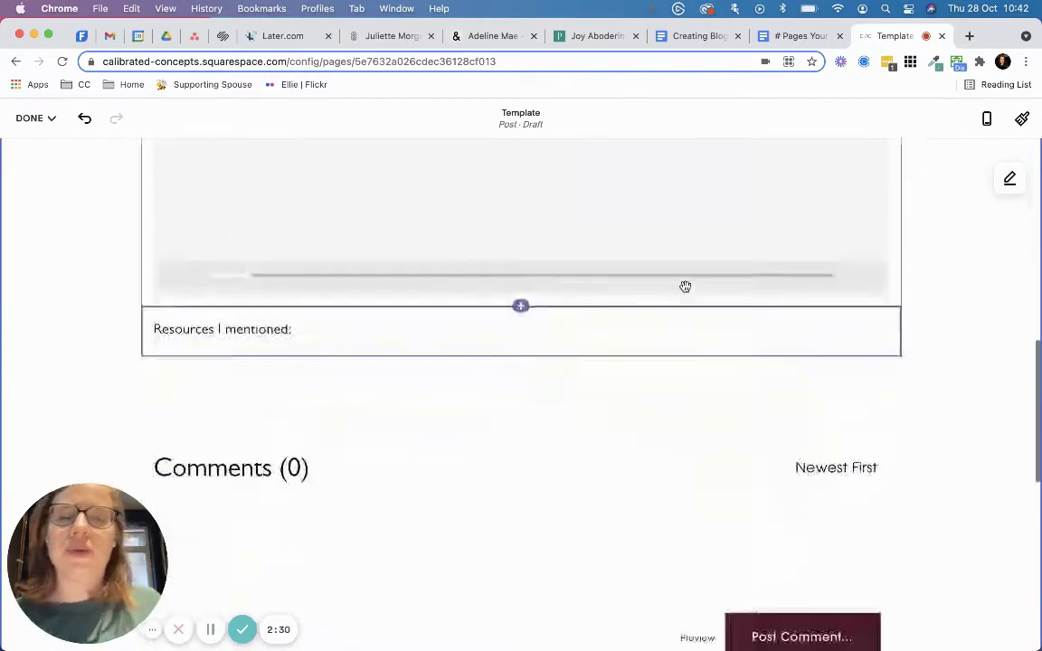
{"action": "scroll", "coordinate": [534, 276], "scroll_direction": "up", "scroll_amount": 3}
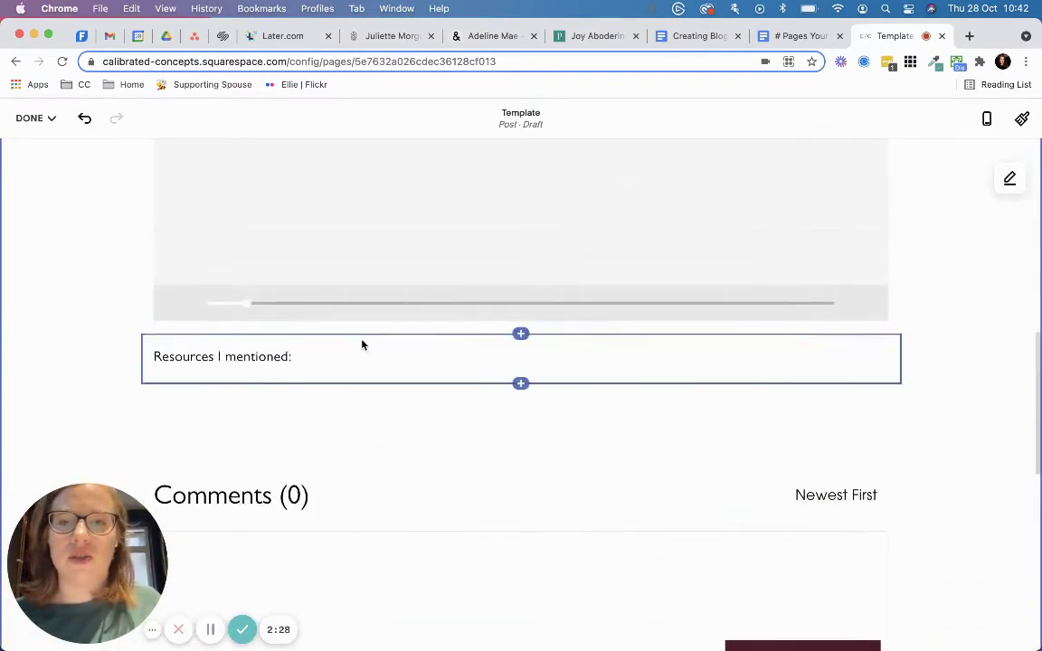
{"action": "left_click", "coordinate": [330, 353]}
{"action": "left_click", "coordinate": [421, 329]}
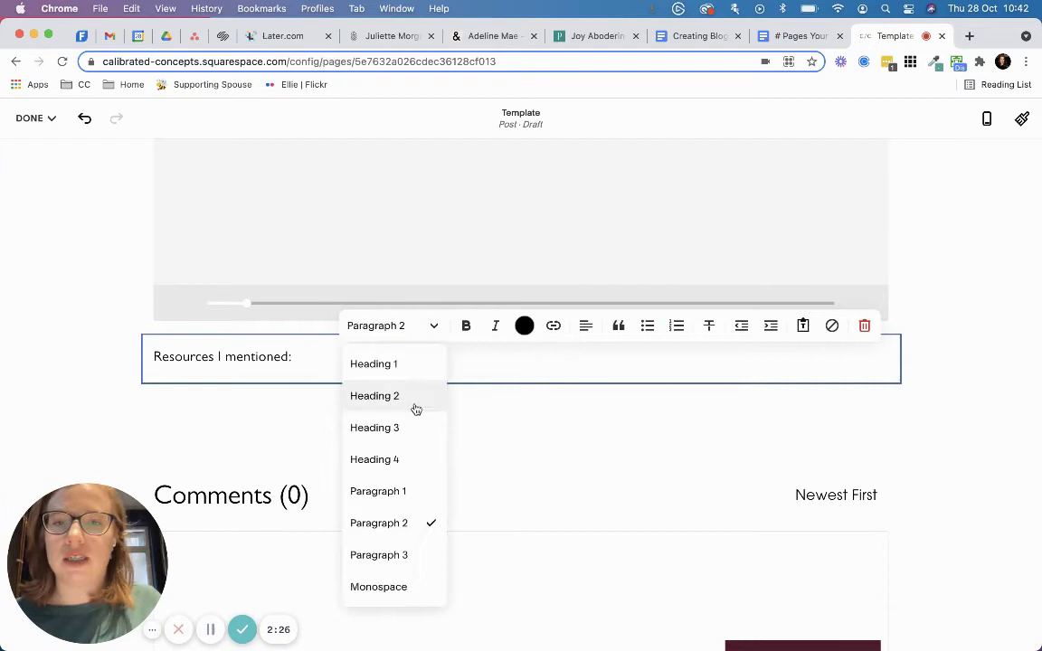
{"action": "left_click", "coordinate": [413, 403]}
- Insert a spacer above the "Resources I mentioned:" heading and a line block directly below it
{"action": "left_click", "coordinate": [522, 335]}
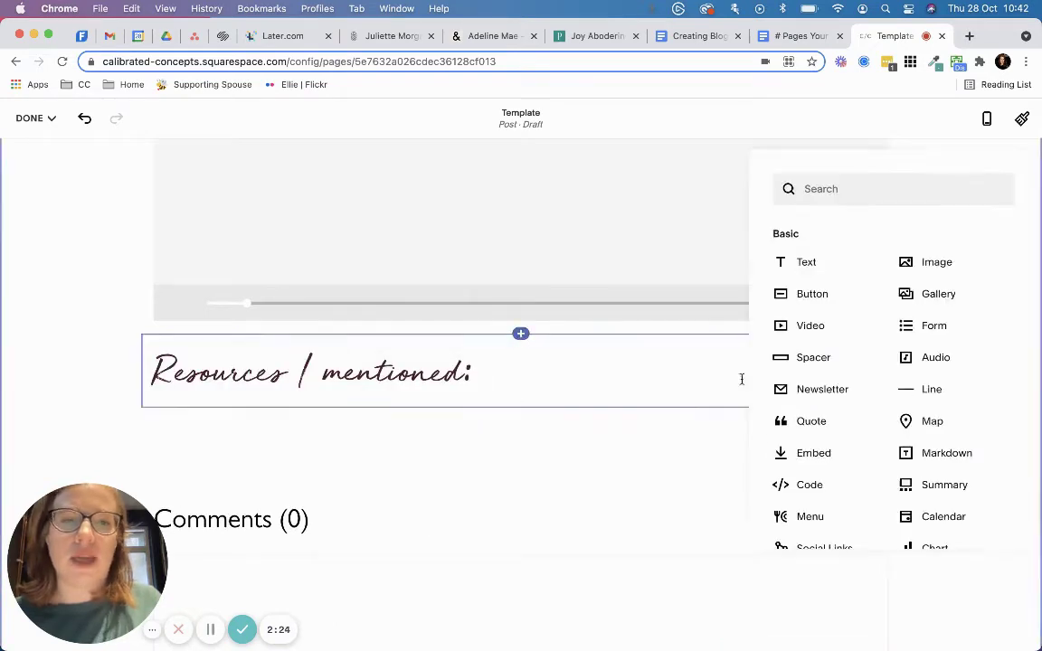
{"action": "left_click", "coordinate": [798, 359]}
{"action": "scroll", "coordinate": [408, 390], "scroll_direction": "down", "scroll_amount": 2}
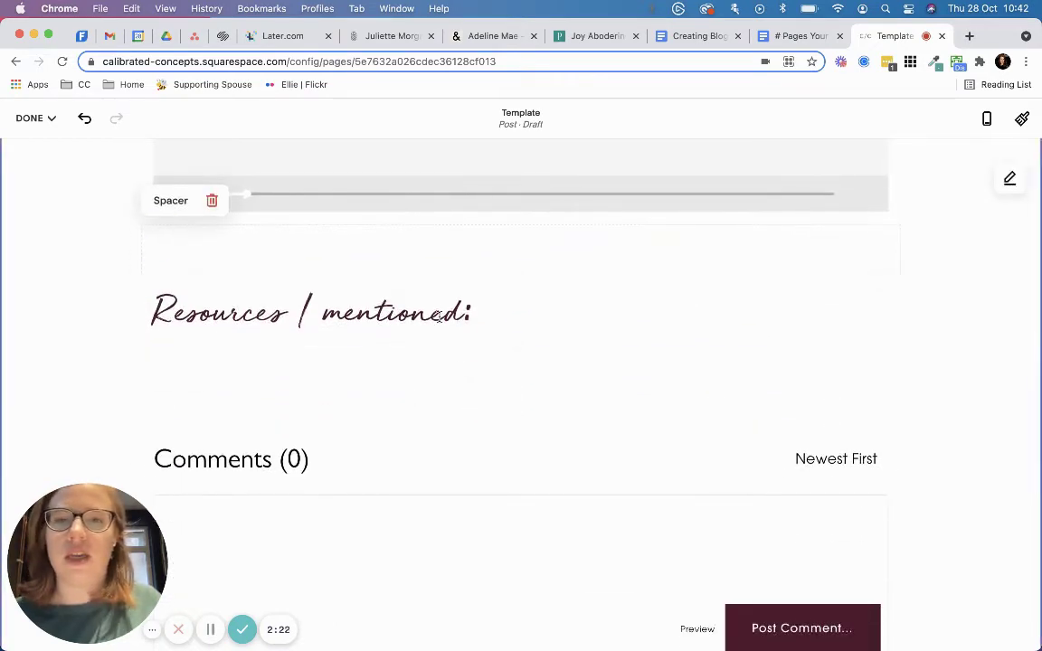
{"action": "left_click", "coordinate": [521, 348]}
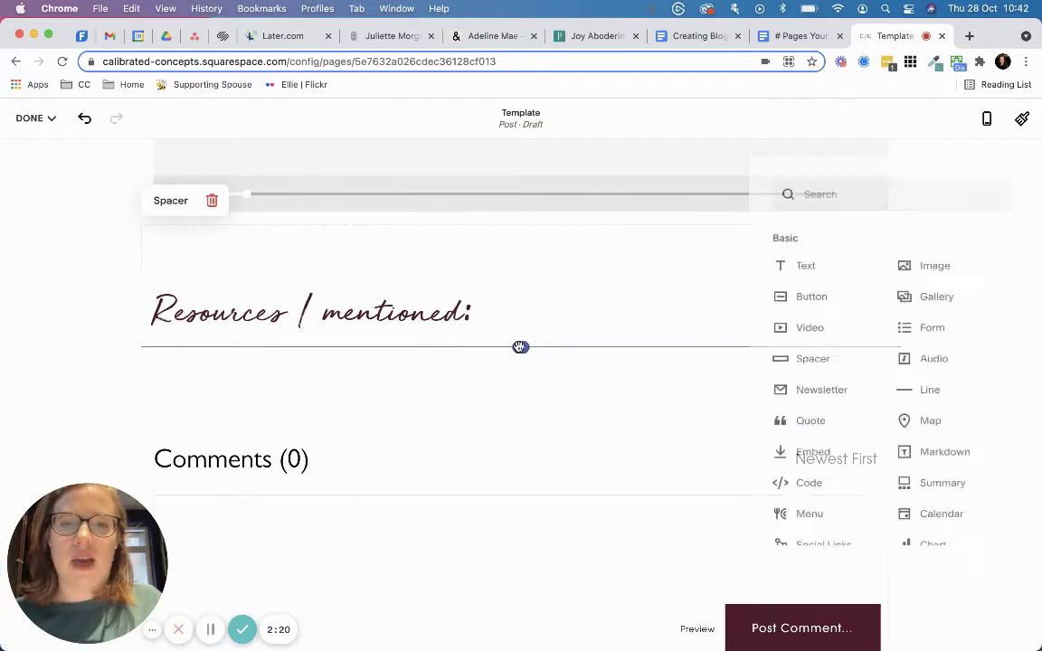
{"action": "left_click", "coordinate": [909, 406]}
{"action": "scroll", "coordinate": [476, 390], "scroll_direction": "down", "scroll_amount": 2}
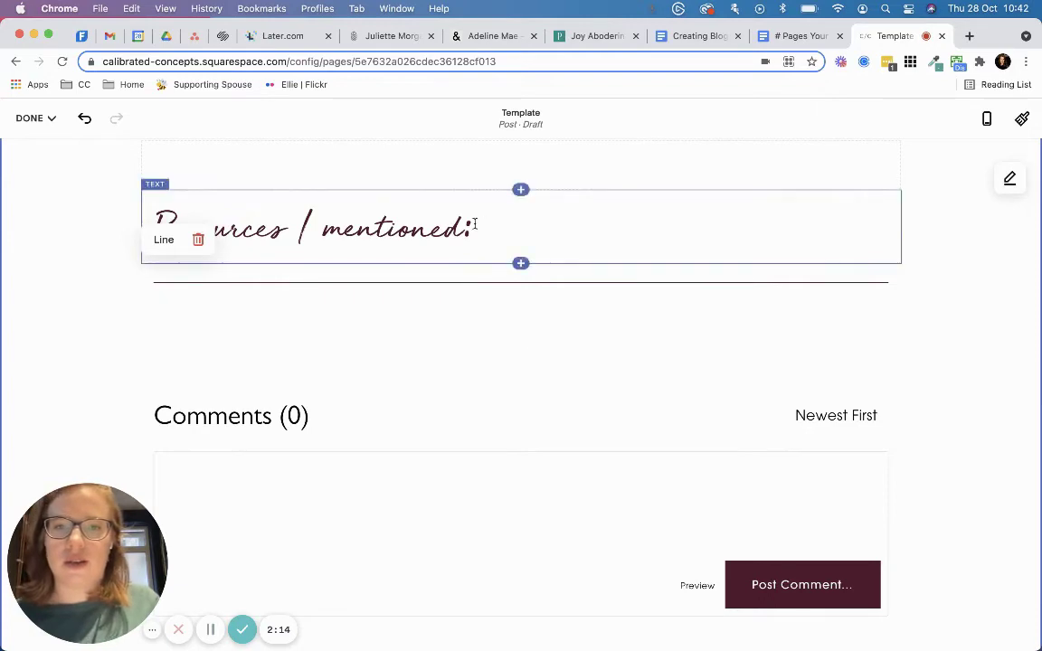
- Save the Template post and reopen it for editing
{"action": "left_click", "coordinate": [30, 117]}
{"action": "left_click", "coordinate": [35, 150]}
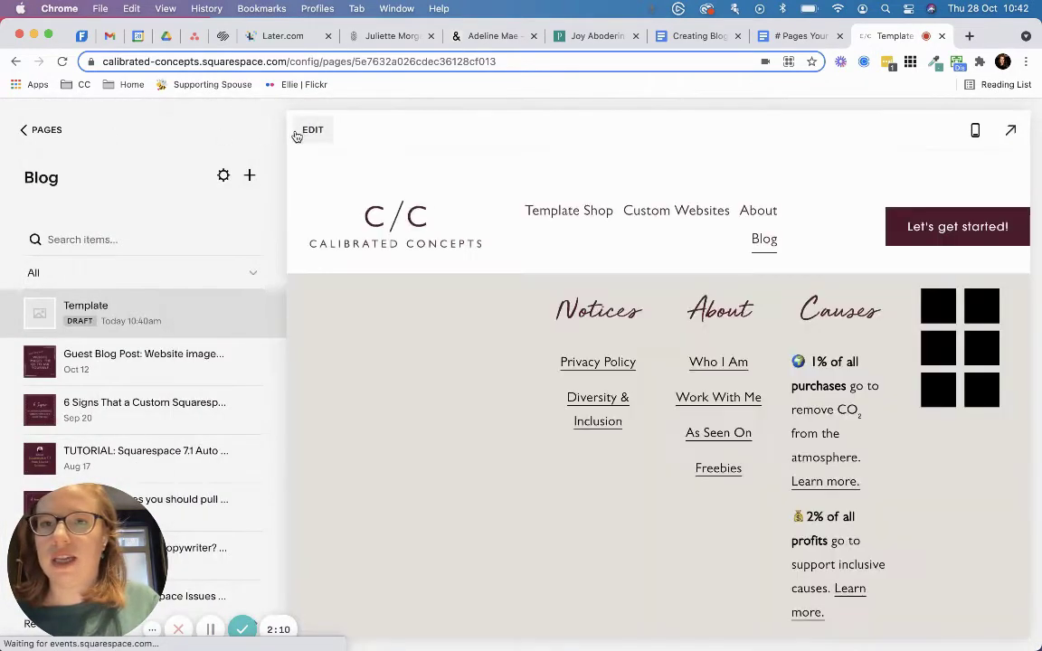
{"action": "left_click", "coordinate": [300, 129]}
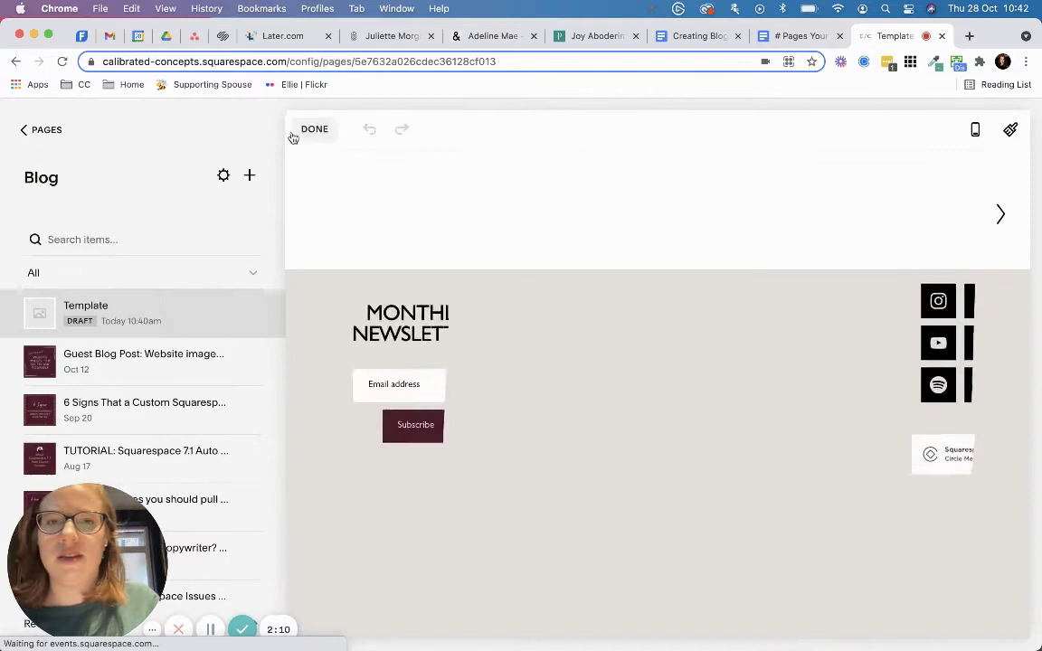
- Start an empty bulleted list under the "Resources I mentioned:" heading, keeping the Paragraph 2 style
{"action": "left_click", "coordinate": [491, 233]}
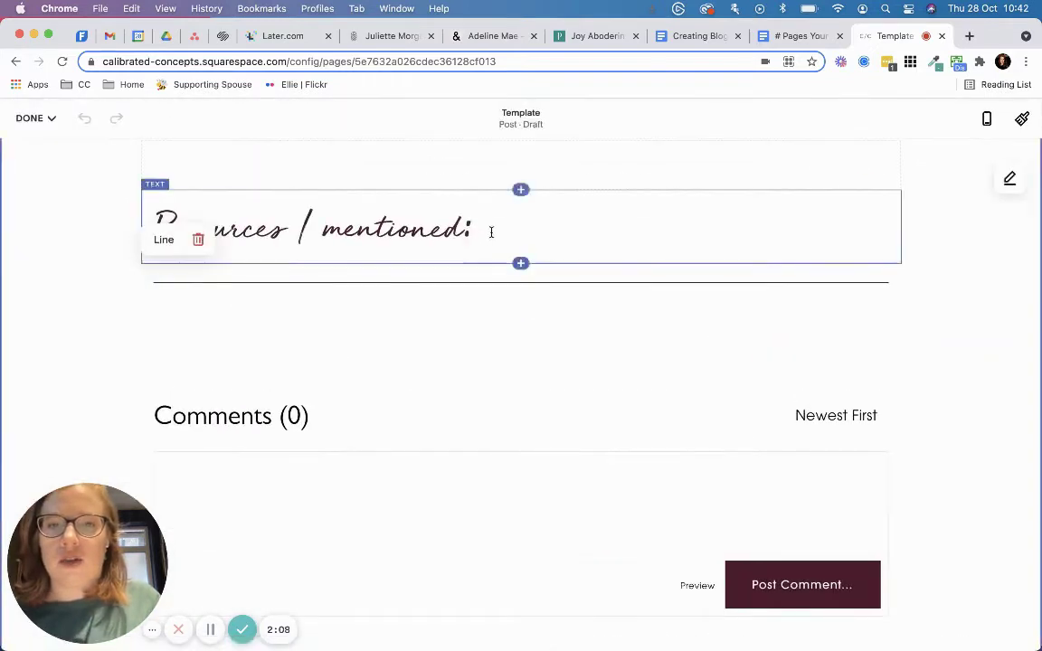
{"action": "key", "text": "Return"}
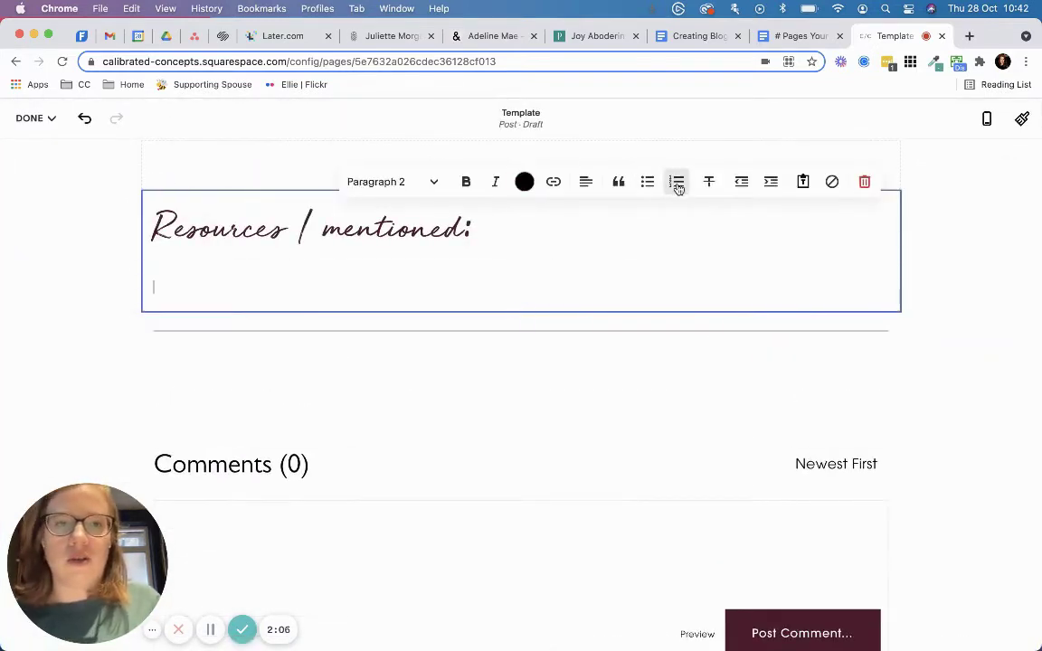
{"action": "left_click", "coordinate": [651, 183]}
{"action": "left_click", "coordinate": [391, 181]}
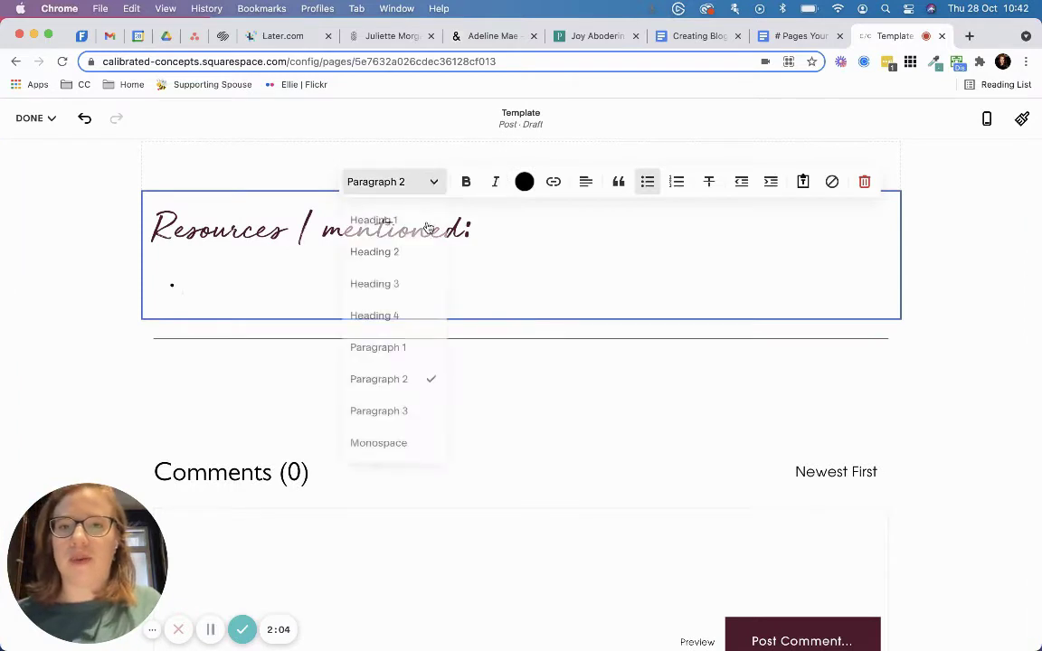
{"action": "left_click", "coordinate": [211, 362]}
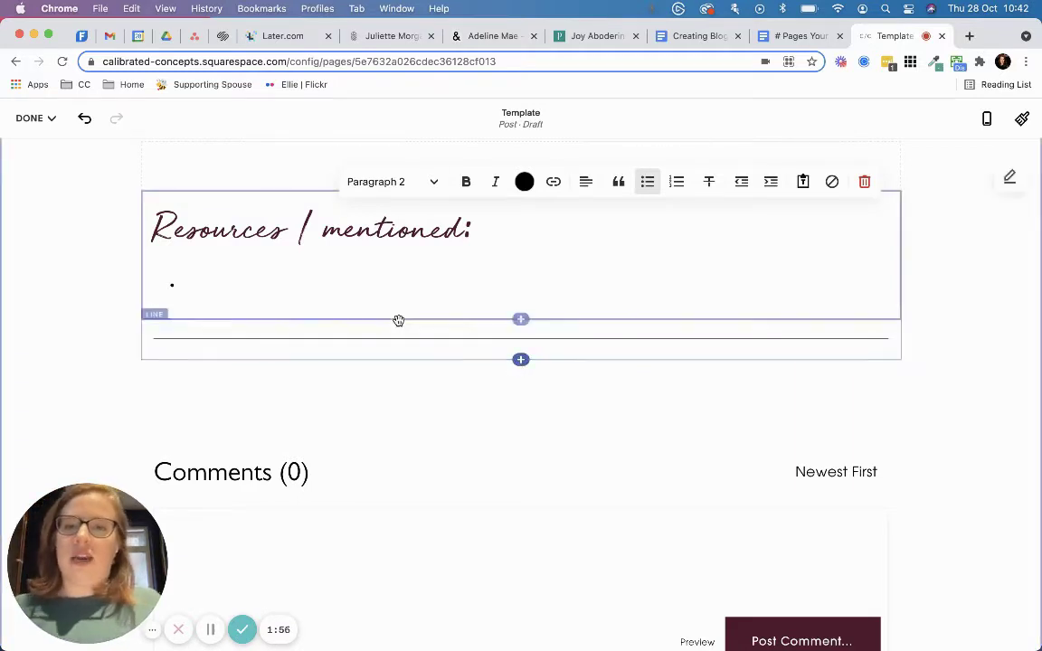
- Add a text block below the divider line reading "You might also like..." and format it as Heading 2
{"action": "left_click", "coordinate": [521, 363]}
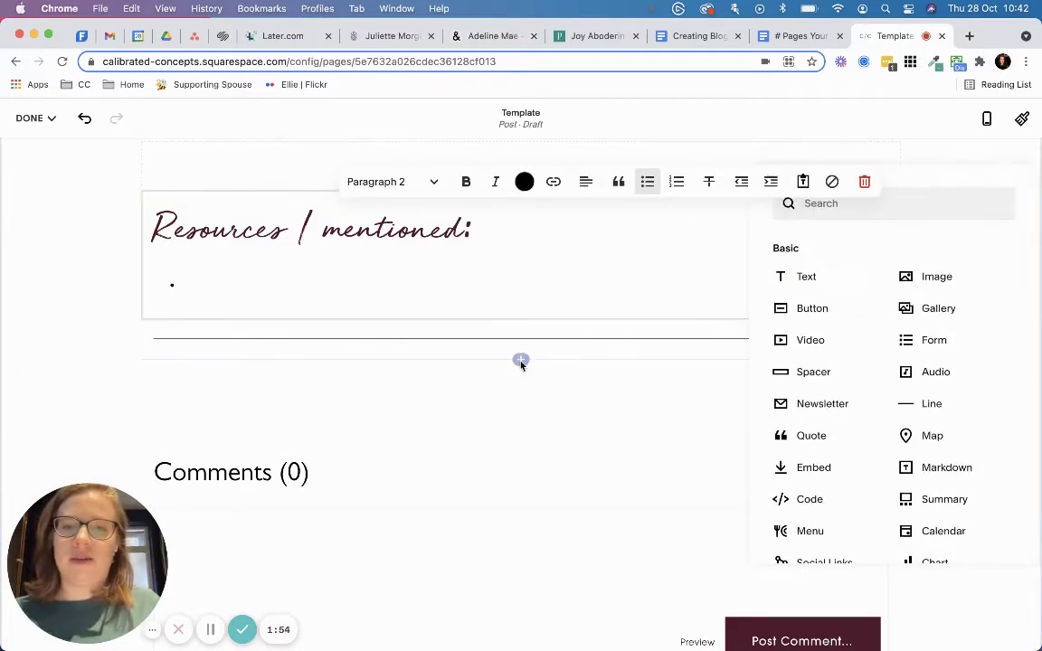
{"action": "left_click", "coordinate": [808, 279]}
{"action": "type", "text": "You might also"}
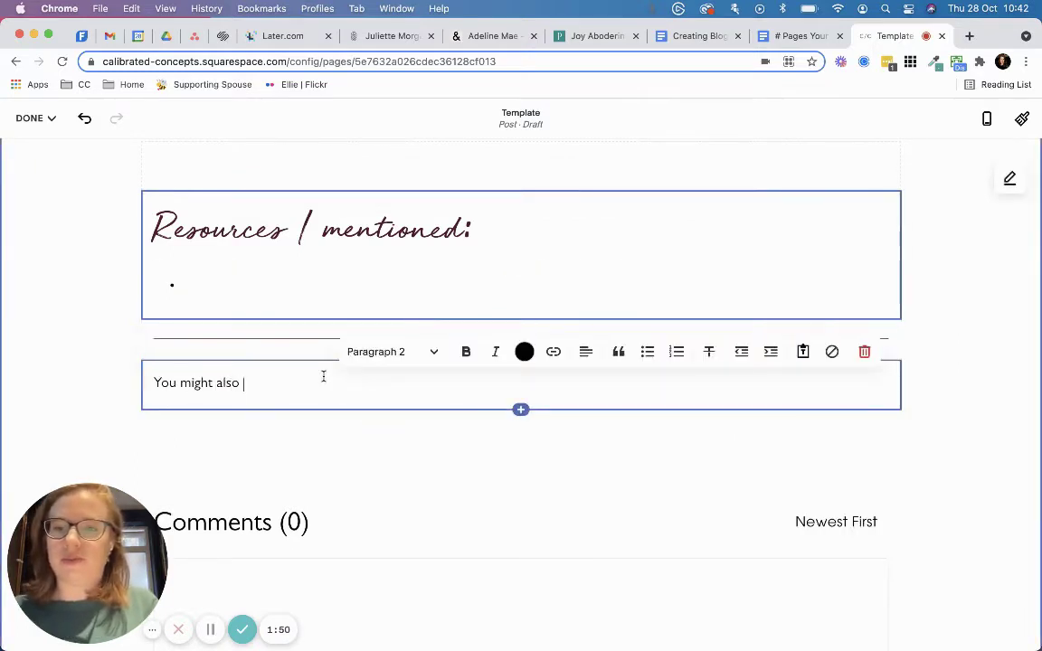
{"action": "type", "text": " like..."}
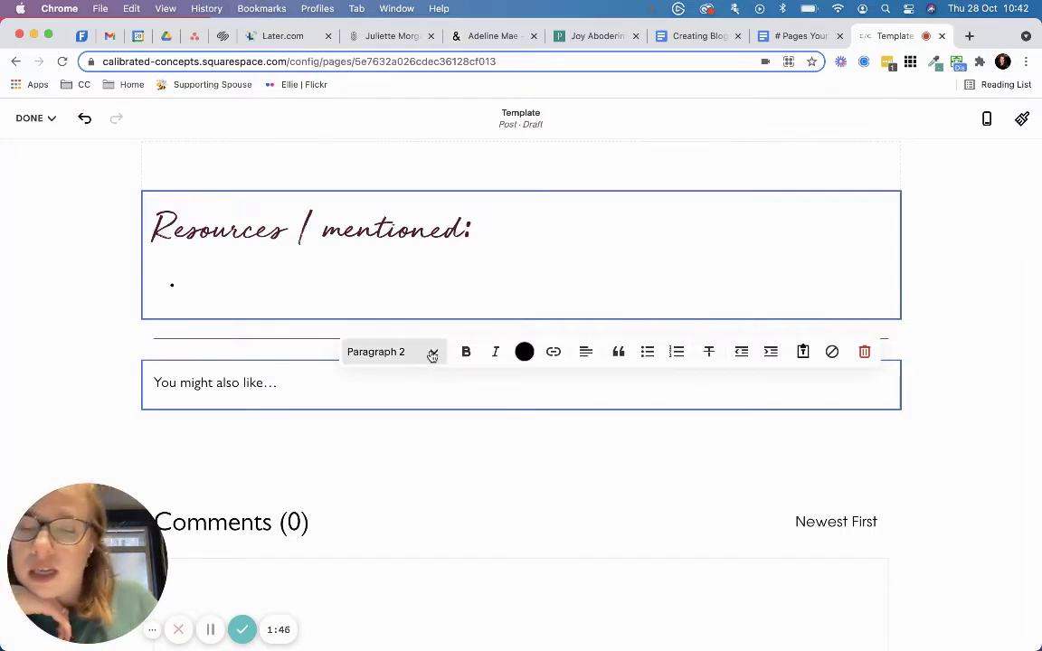
{"action": "left_click", "coordinate": [433, 353]}
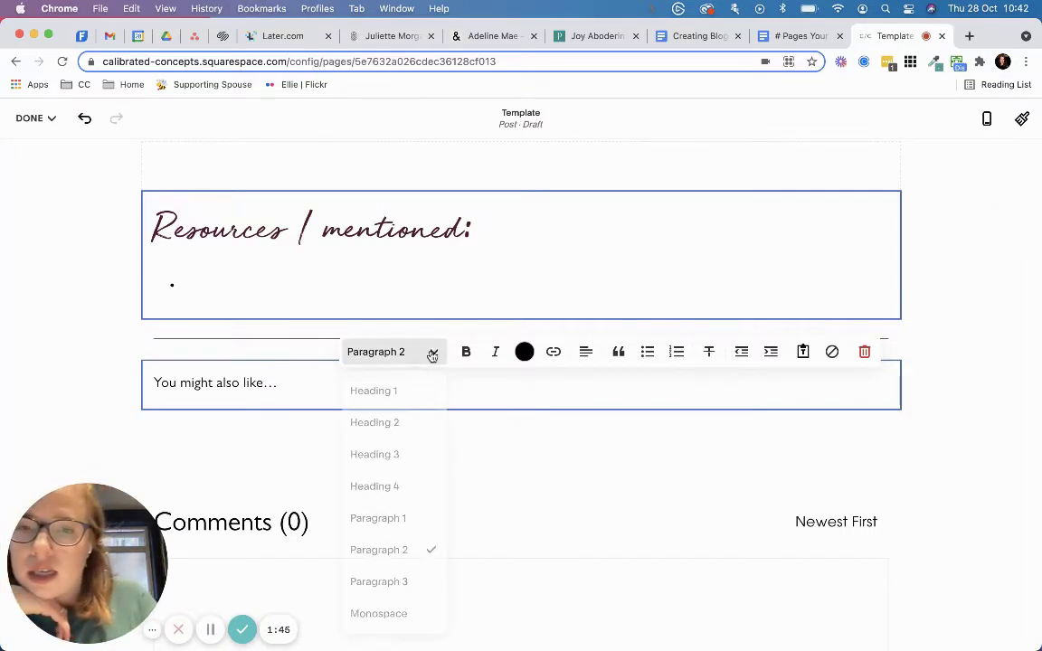
{"action": "left_click", "coordinate": [397, 423]}
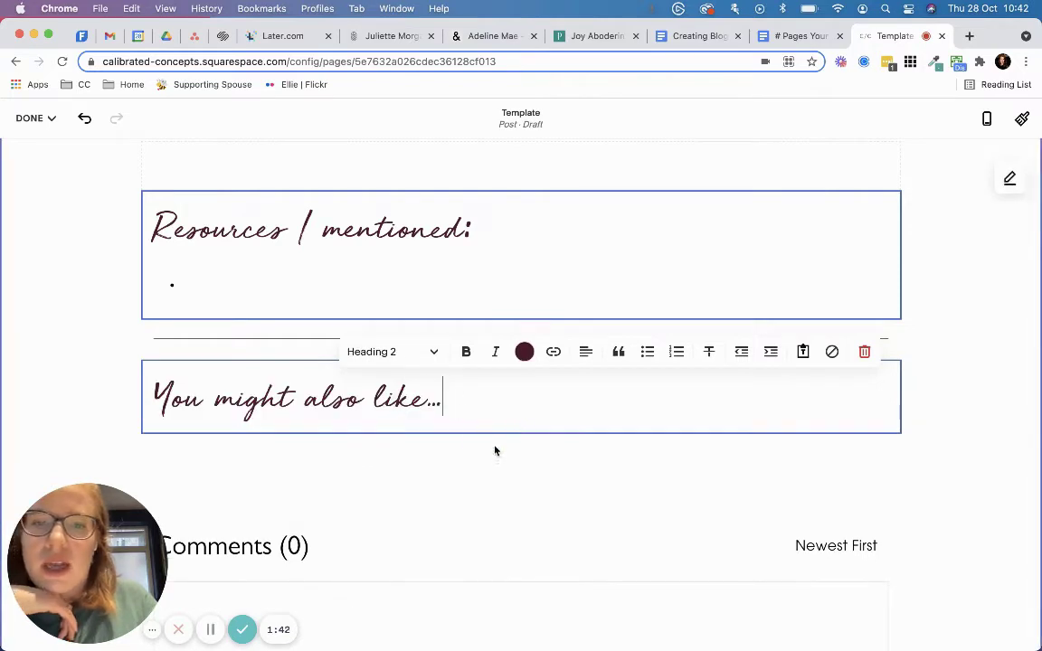
- Insert a Summary block directly below the "You might also like..." heading
{"action": "left_click", "coordinate": [520, 433]}
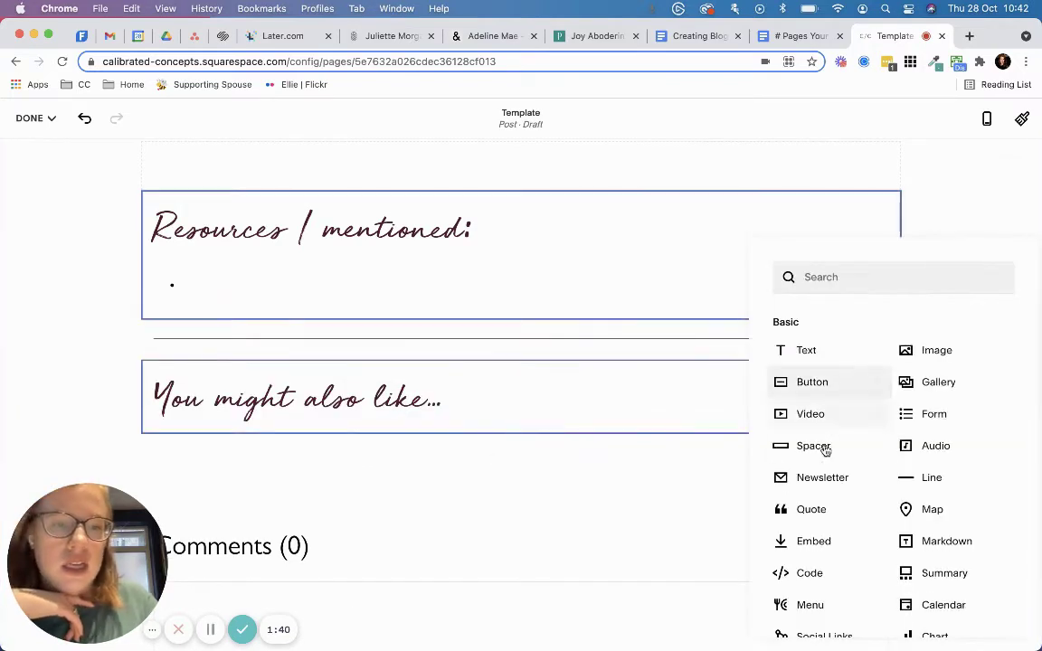
{"action": "scroll", "coordinate": [819, 568], "scroll_direction": "down", "scroll_amount": 5}
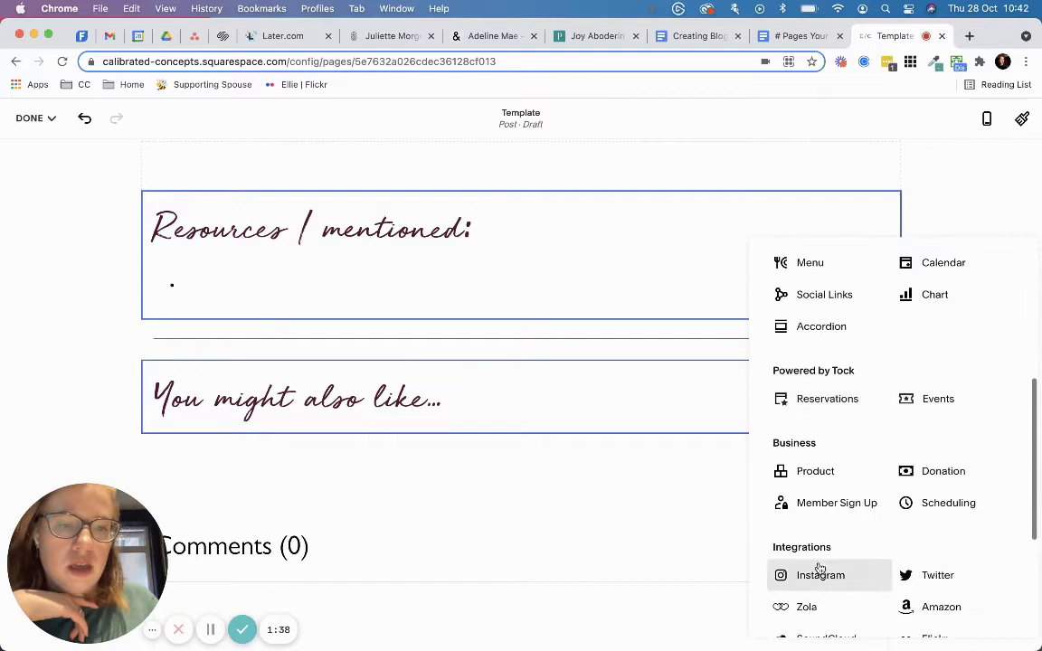
{"action": "scroll", "coordinate": [819, 567], "scroll_direction": "down", "scroll_amount": 1}
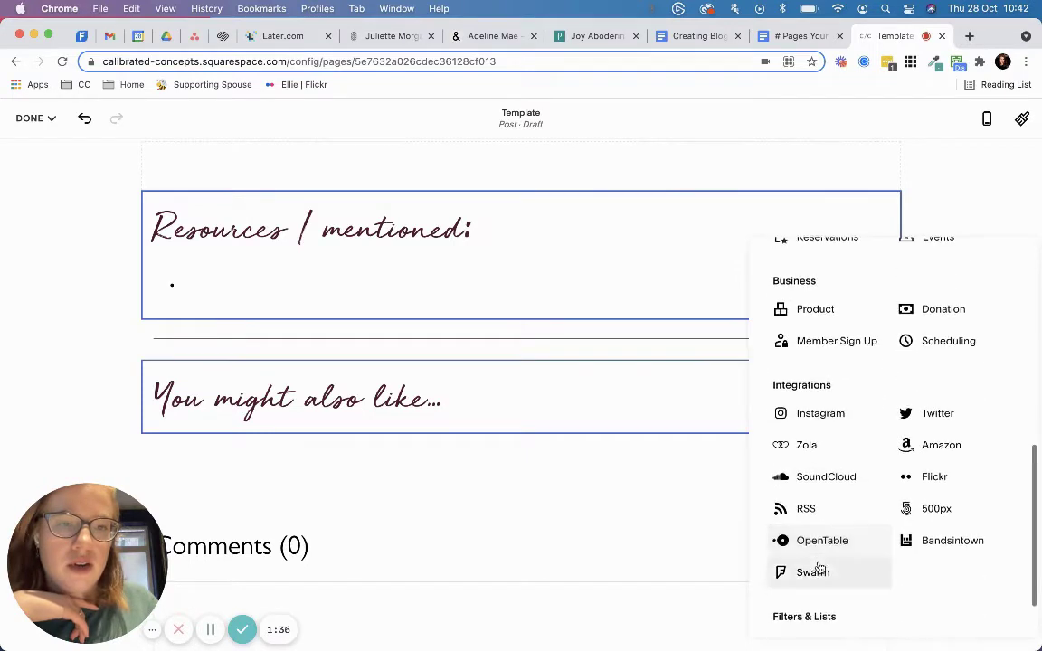
{"action": "scroll", "coordinate": [824, 407], "scroll_direction": "up", "scroll_amount": 5}
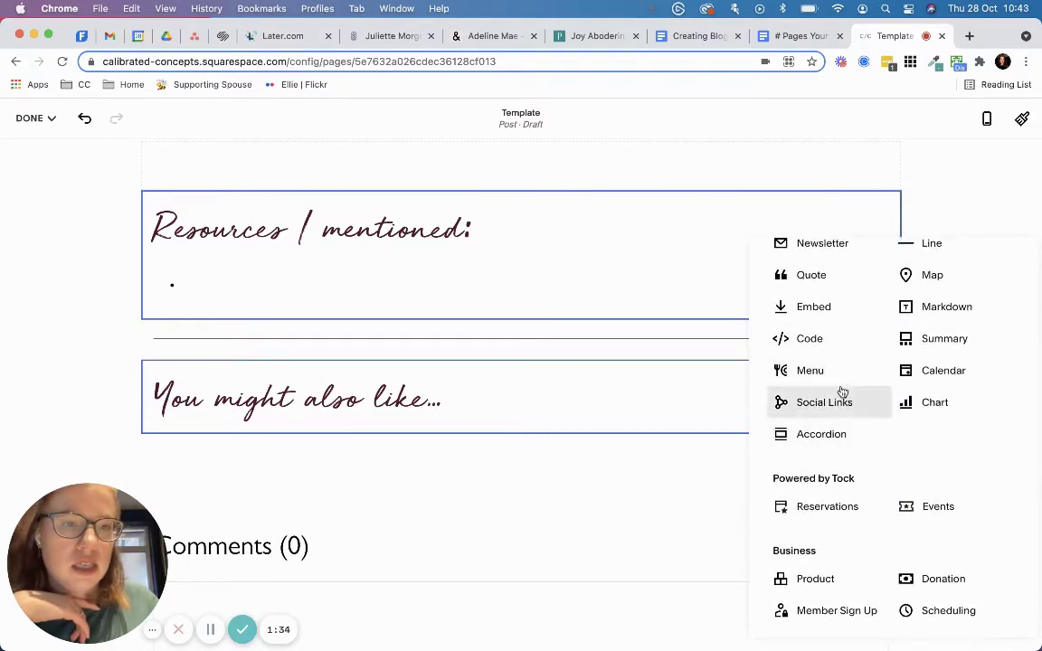
{"action": "left_click", "coordinate": [941, 341]}
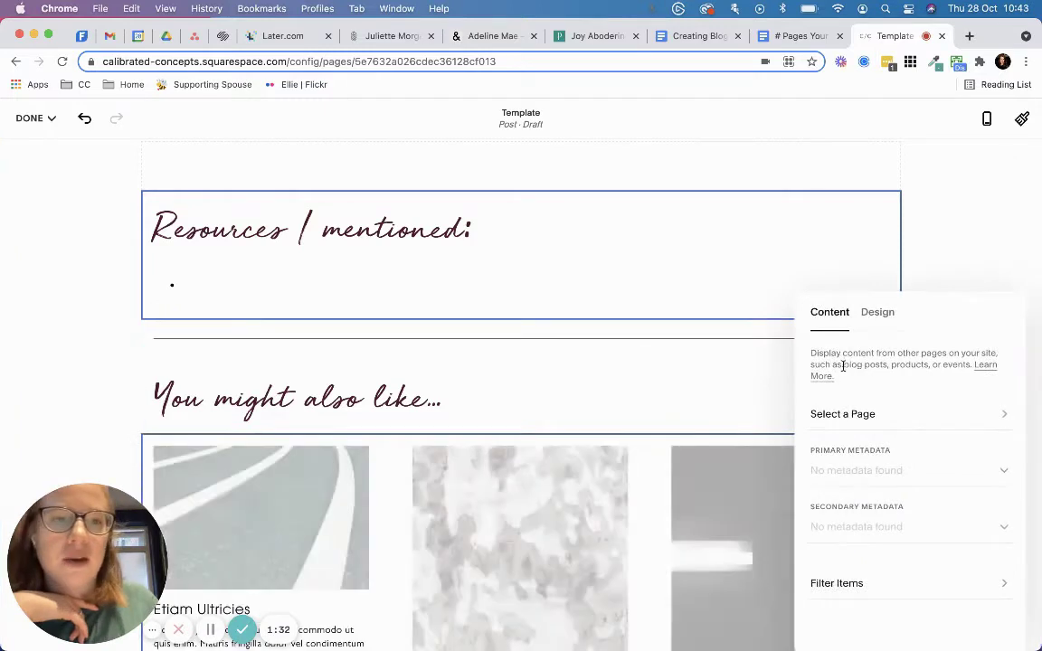
{"action": "scroll", "coordinate": [554, 345], "scroll_direction": "down", "scroll_amount": 2}
{"action": "scroll", "coordinate": [554, 344], "scroll_direction": "down", "scroll_amount": 2}
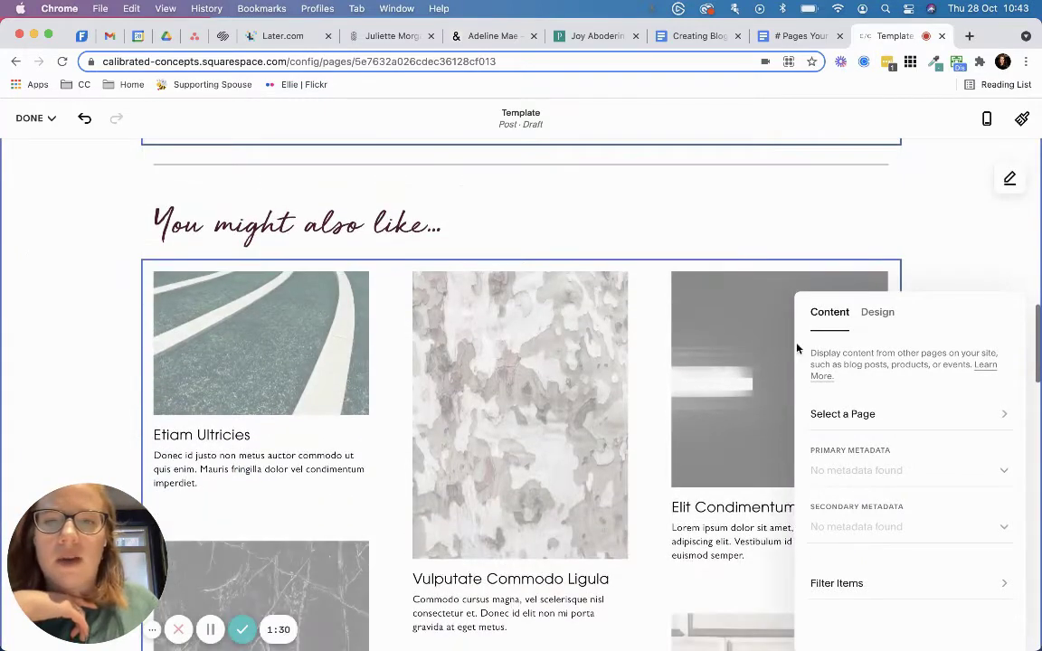
- Preview Testimonials and Shop as the summary block's source page, and set the source to Blog
{"action": "left_click", "coordinate": [860, 415]}
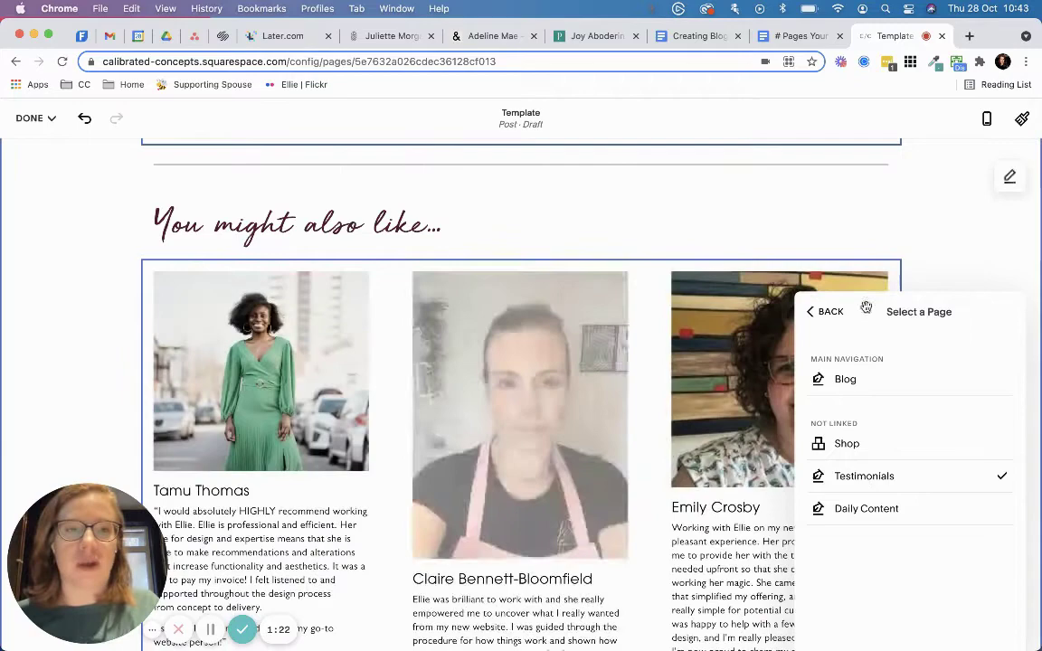
{"action": "scroll", "coordinate": [543, 326], "scroll_direction": "down", "scroll_amount": 5}
{"action": "scroll", "coordinate": [598, 360], "scroll_direction": "down", "scroll_amount": 1}
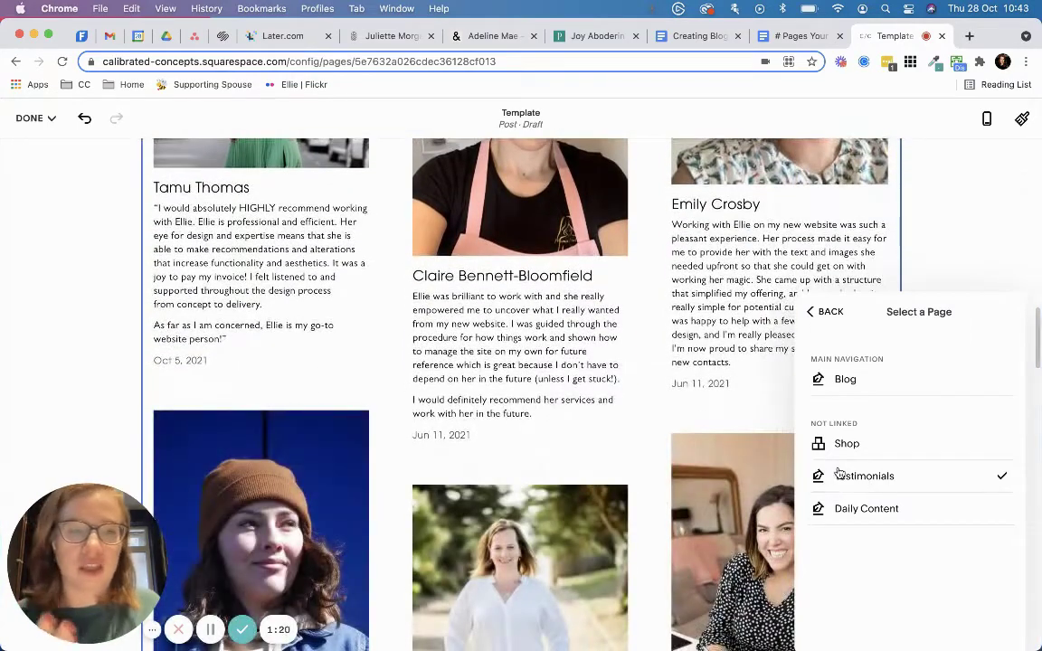
{"action": "left_click", "coordinate": [859, 444]}
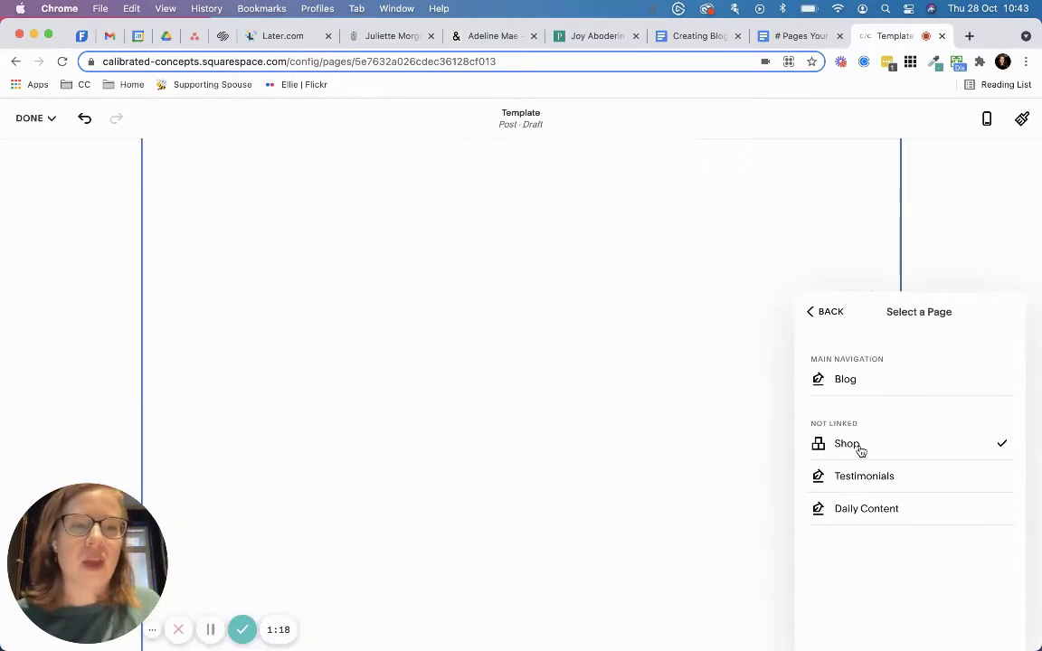
{"action": "scroll", "coordinate": [543, 362], "scroll_direction": "up", "scroll_amount": 5}
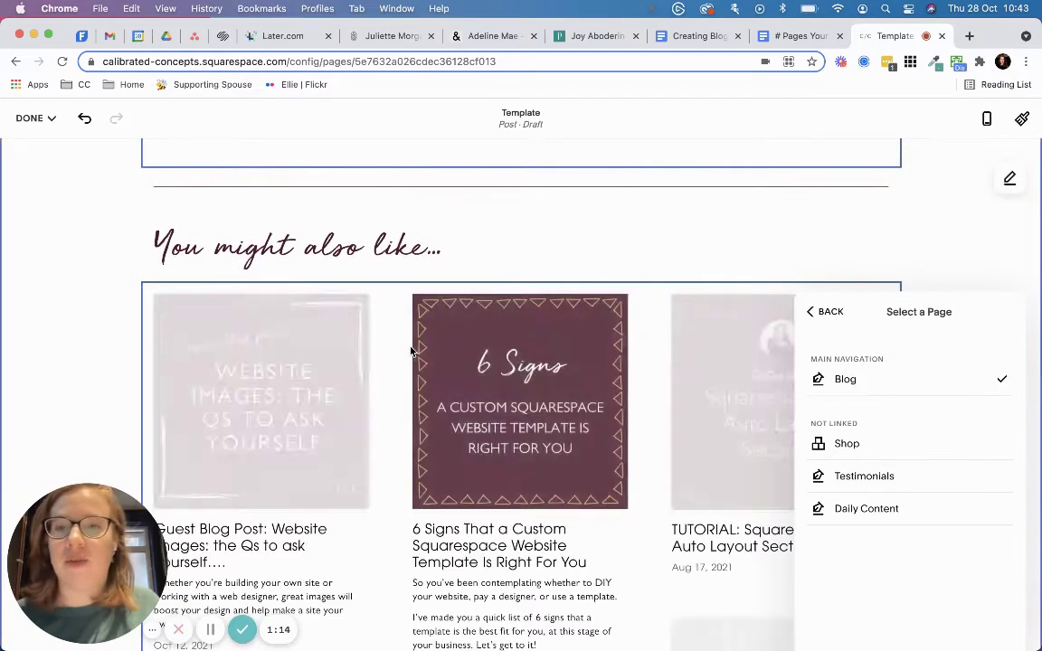
{"action": "scroll", "coordinate": [663, 369], "scroll_direction": "down", "scroll_amount": 5}
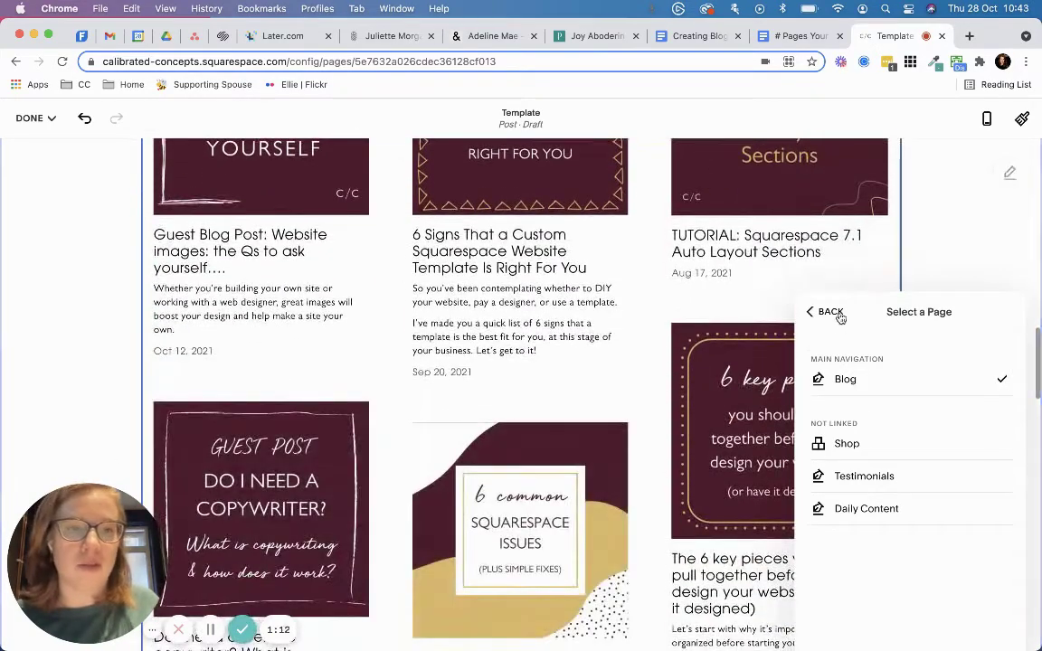
{"action": "left_click", "coordinate": [827, 312]}
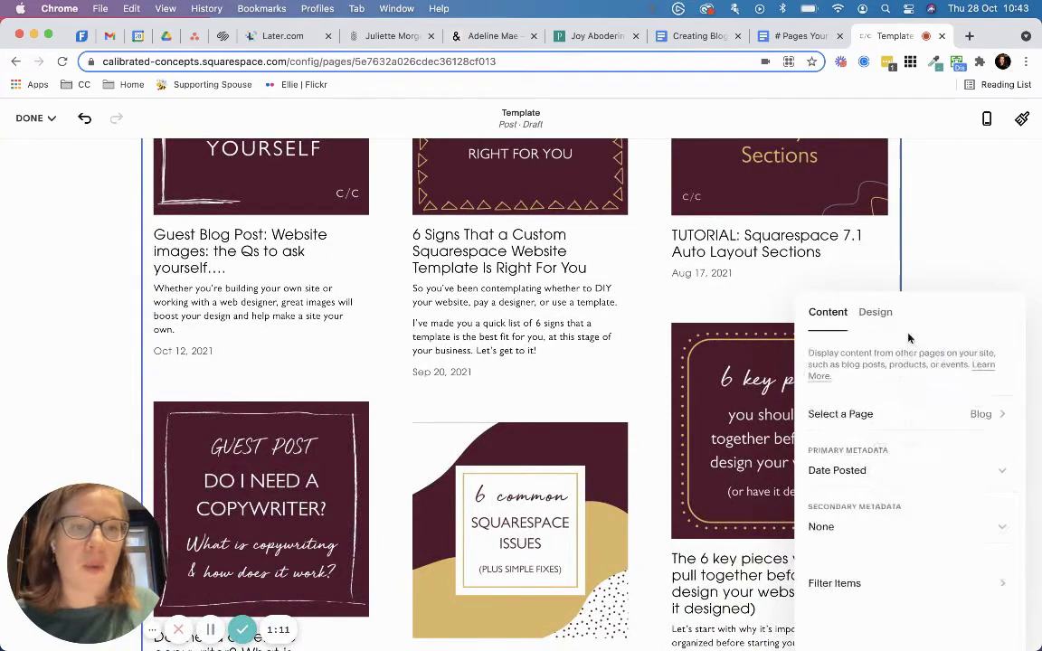
- Switch the blog summary block to the Grid layout and limit it to 6 items
{"action": "left_click", "coordinate": [901, 419]}
{"action": "left_click", "coordinate": [855, 314]}
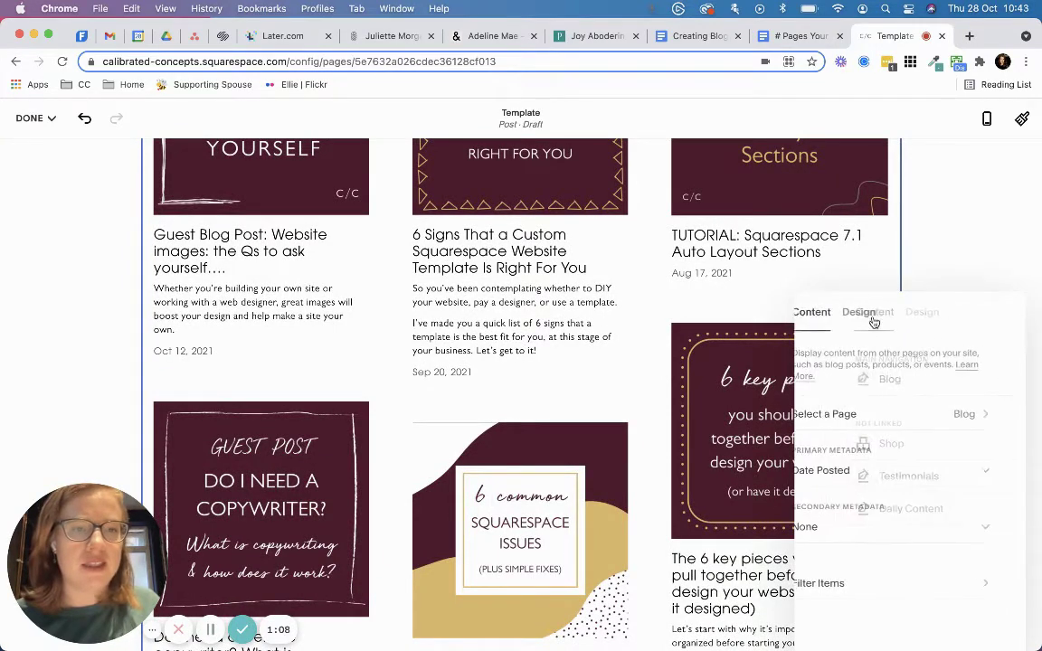
{"action": "left_click", "coordinate": [878, 314]}
{"action": "left_click", "coordinate": [909, 390]}
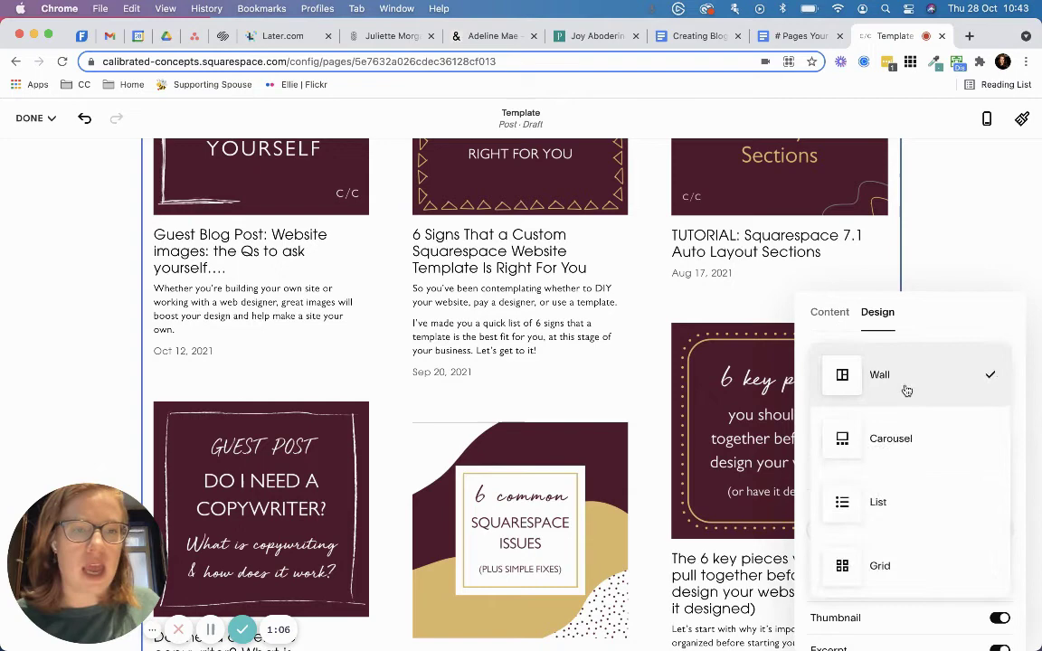
{"action": "left_click", "coordinate": [912, 565]}
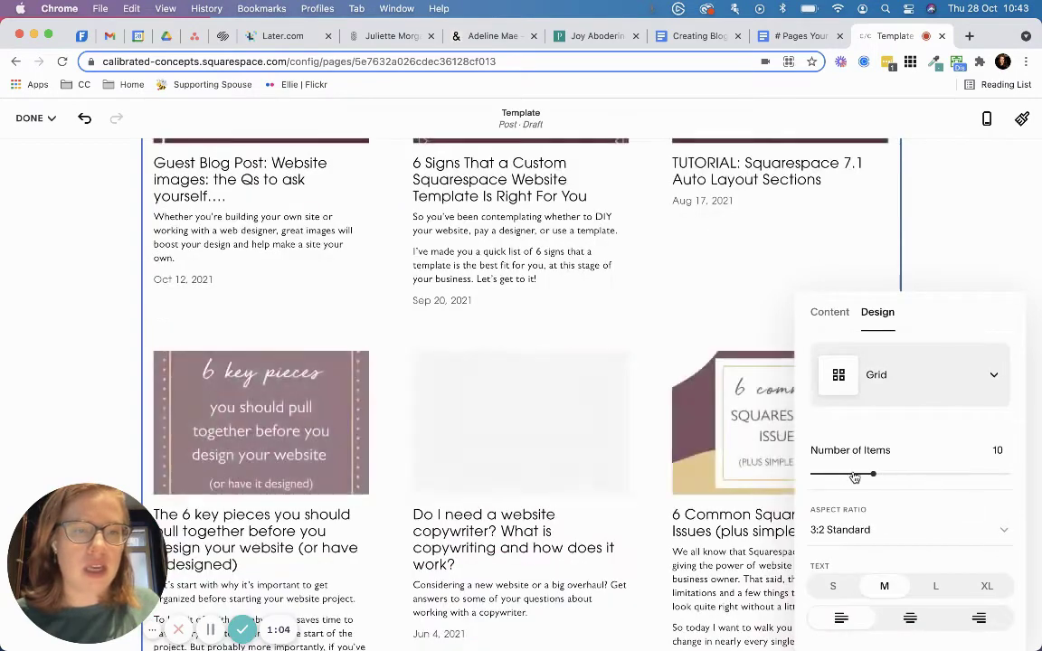
{"action": "left_click_drag", "start_coordinate": [873, 474], "coordinate": [845, 474]}
- Set the blog summary's text size to L and hide the post excerpts
{"action": "scroll", "coordinate": [885, 508], "scroll_direction": "down", "scroll_amount": 2}
{"action": "scroll", "coordinate": [885, 508], "scroll_direction": "down", "scroll_amount": 4}
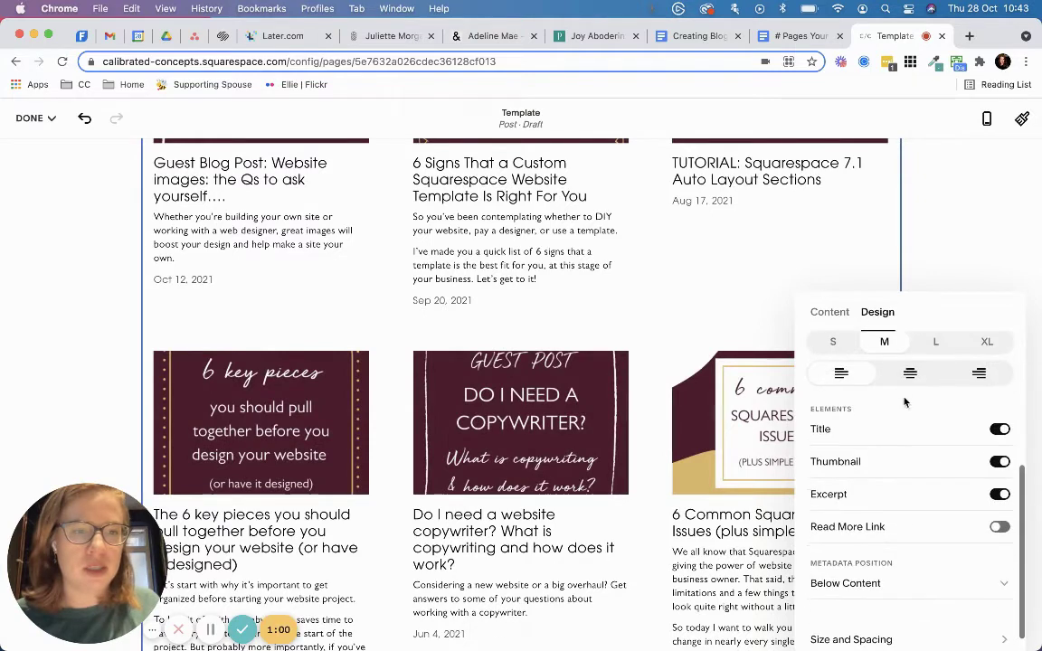
{"action": "scroll", "coordinate": [840, 400], "scroll_direction": "up", "scroll_amount": 1}
{"action": "left_click", "coordinate": [932, 384]}
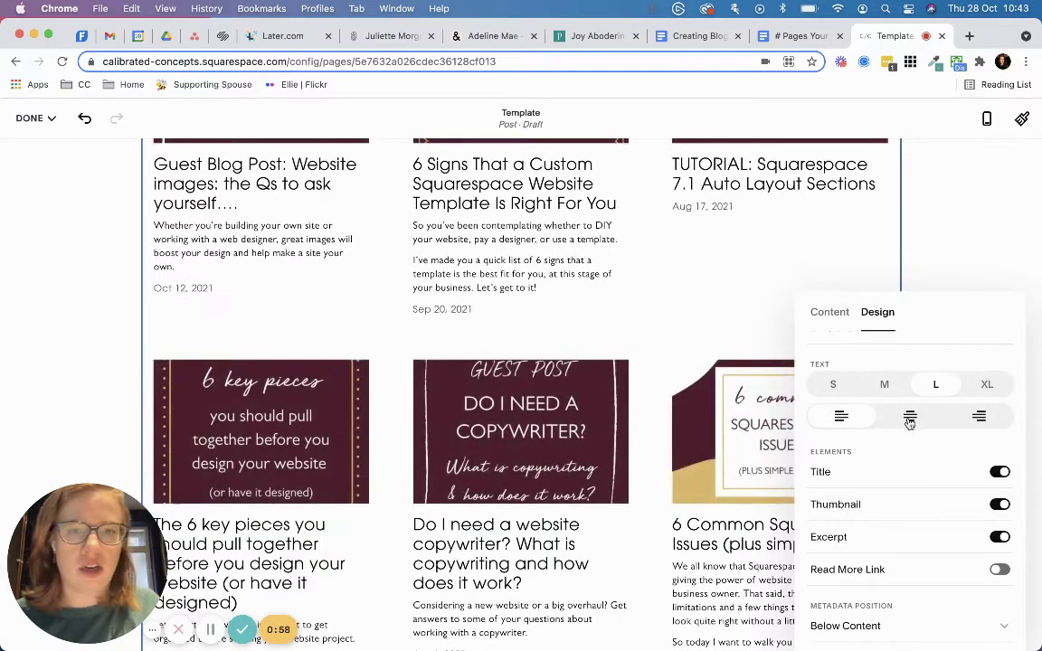
{"action": "scroll", "coordinate": [923, 454], "scroll_direction": "down", "scroll_amount": 2}
{"action": "left_click", "coordinate": [1000, 479]}
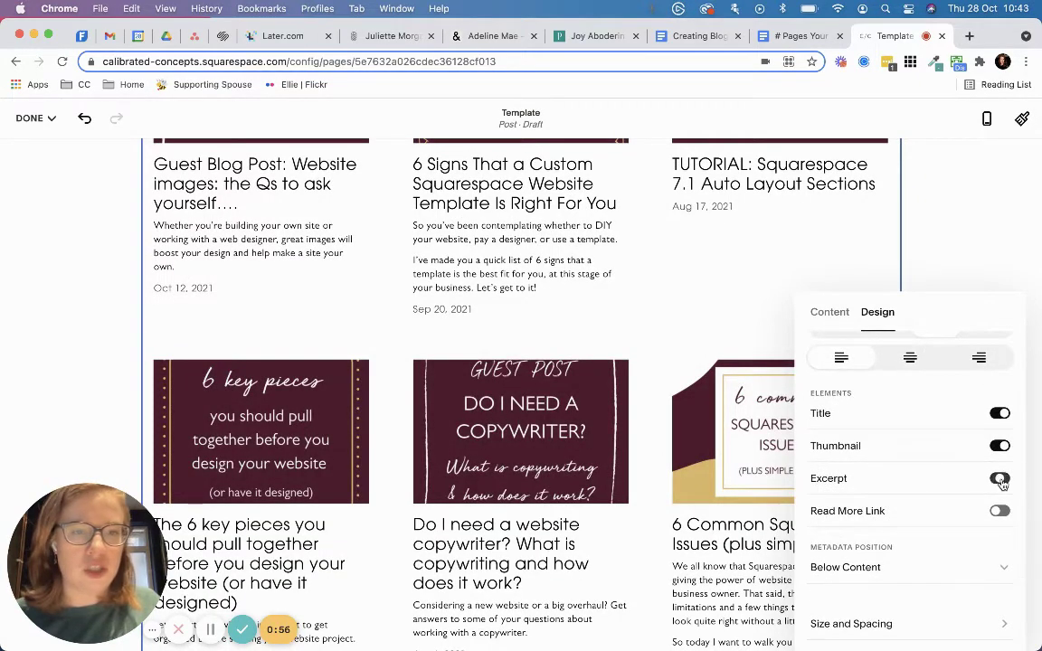
- Set the aspect ratio of the blog summary's thumbnails to 1:1 Square
{"action": "scroll", "coordinate": [937, 465], "scroll_direction": "up", "scroll_amount": 5}
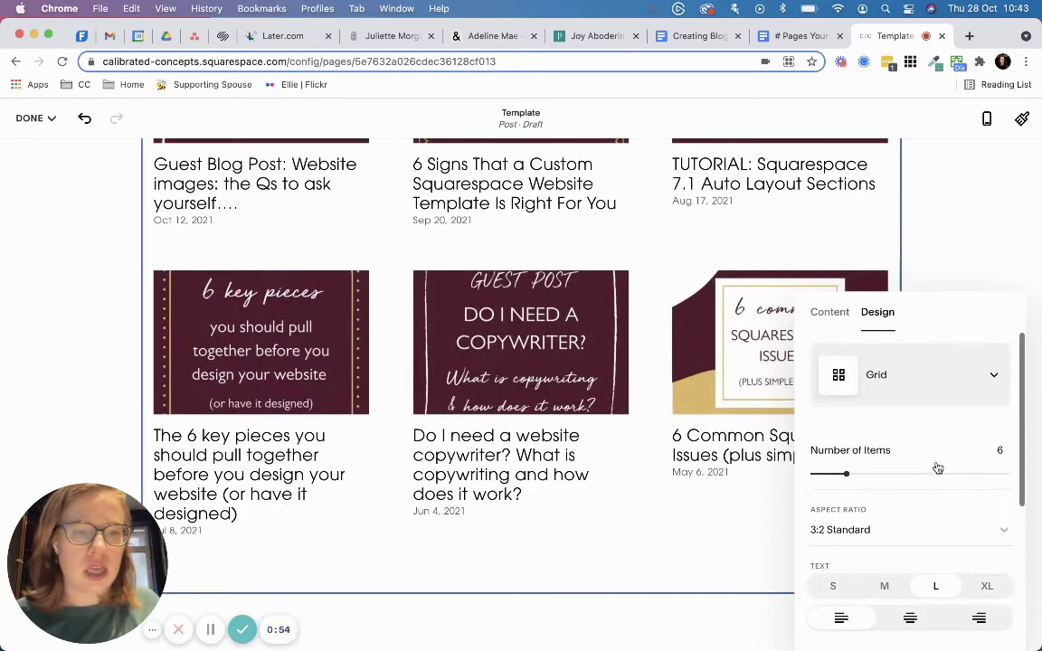
{"action": "left_click", "coordinate": [885, 531]}
{"action": "left_click", "coordinate": [859, 426]}
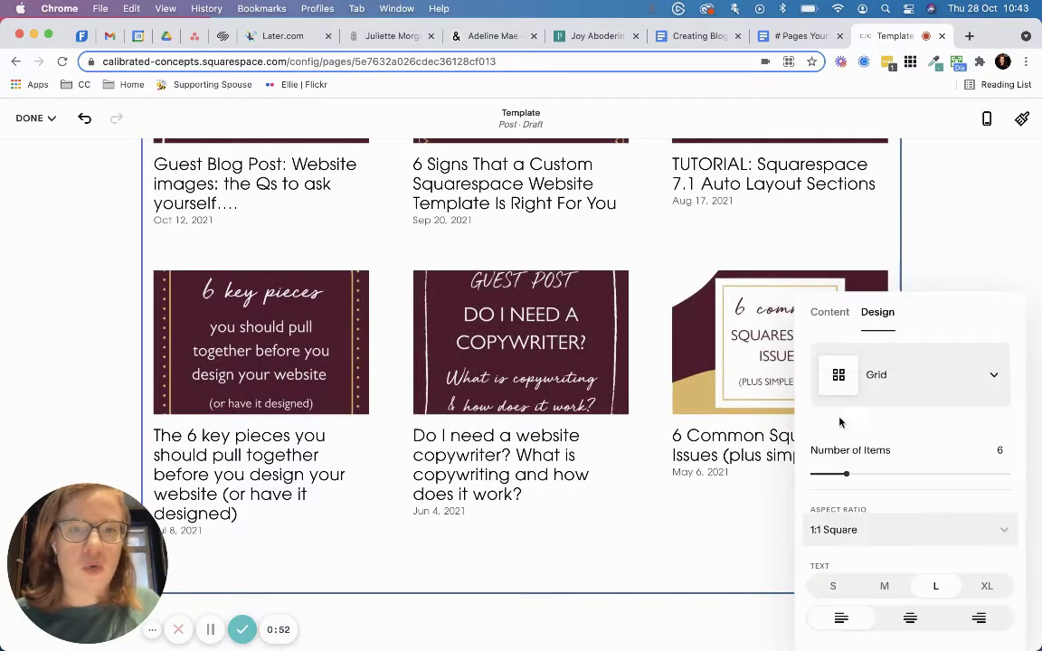
- Set the blog summary's primary metadata to None
{"action": "scroll", "coordinate": [931, 505], "scroll_direction": "down", "scroll_amount": 5}
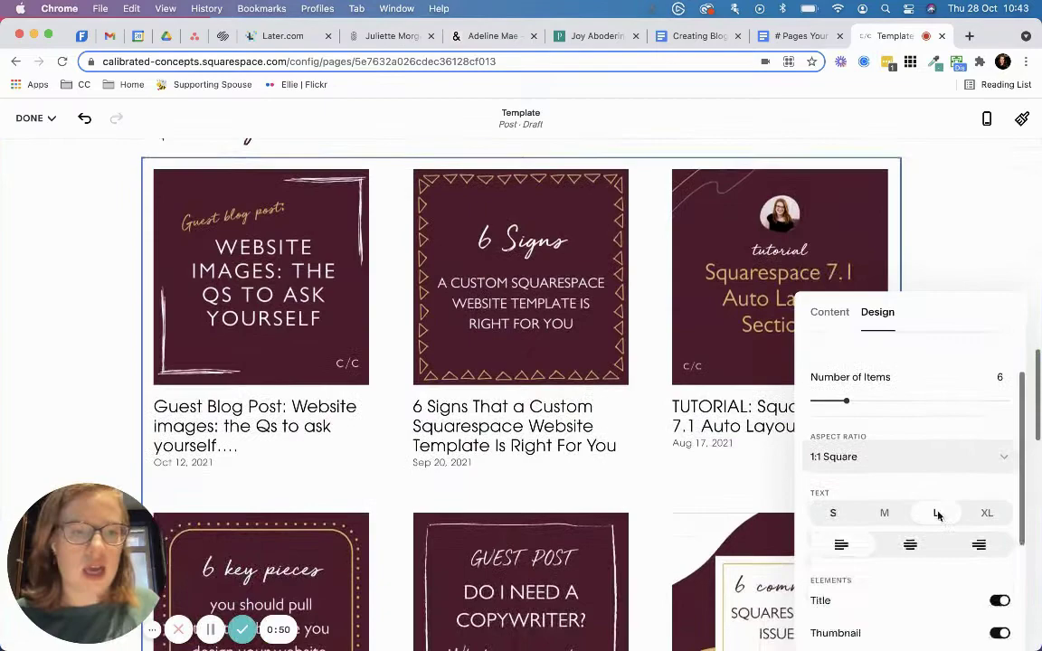
{"action": "left_click", "coordinate": [828, 317]}
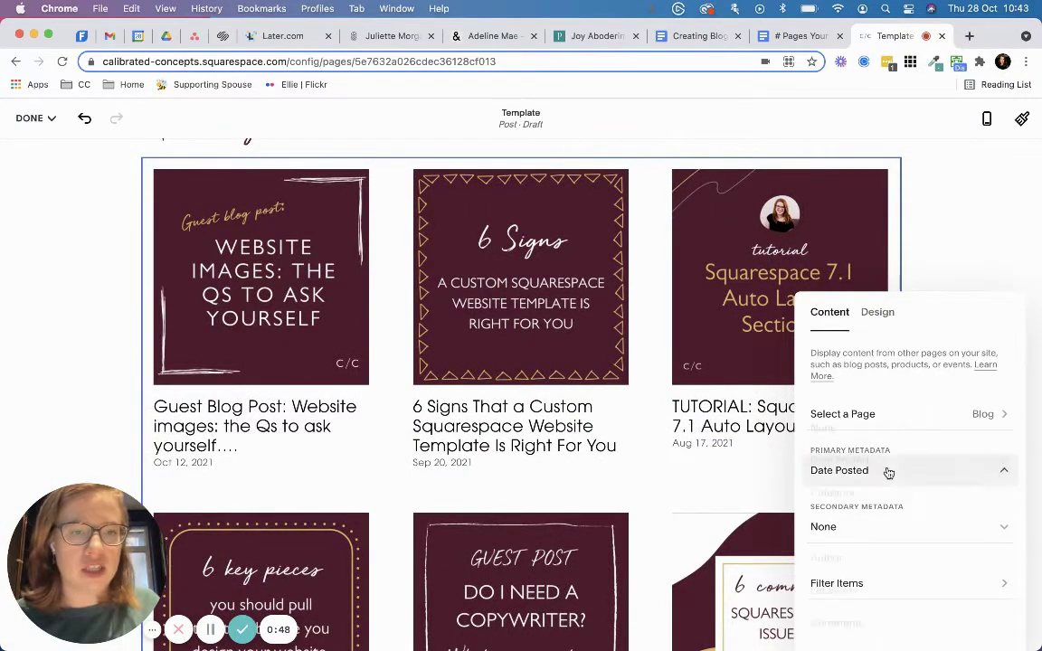
{"action": "left_click", "coordinate": [885, 471]}
{"action": "left_click", "coordinate": [809, 432]}
- Reduce the number of items in the blog summary to 3 and close its settings
{"action": "scroll", "coordinate": [633, 403], "scroll_direction": "up", "scroll_amount": 3}
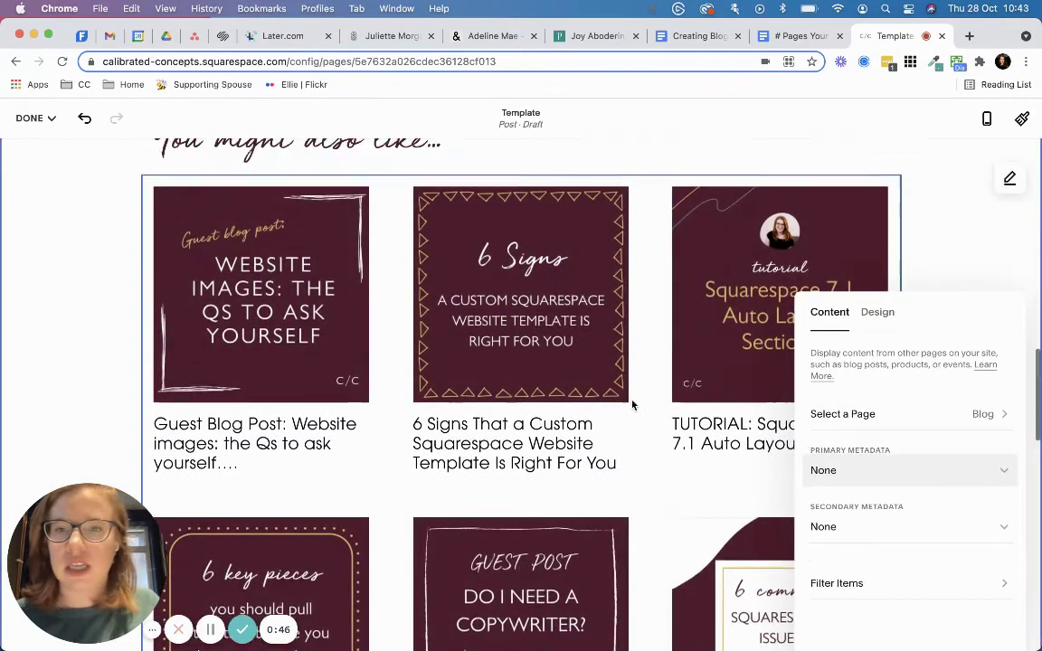
{"action": "scroll", "coordinate": [633, 405], "scroll_direction": "down", "scroll_amount": 3}
{"action": "scroll", "coordinate": [636, 406], "scroll_direction": "down", "scroll_amount": 5}
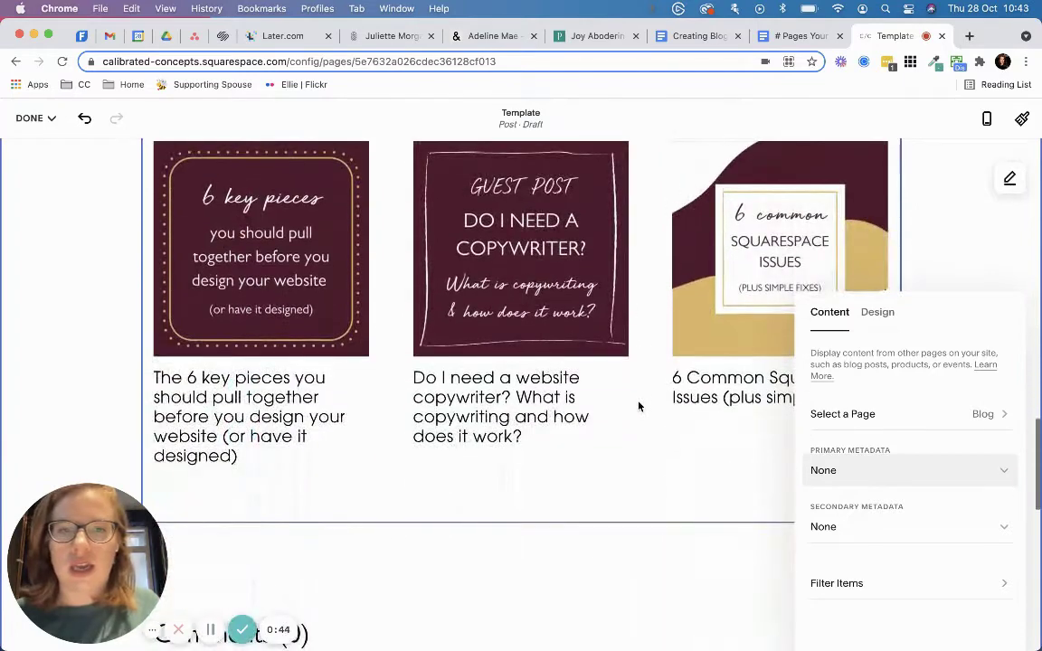
{"action": "scroll", "coordinate": [651, 407], "scroll_direction": "up", "scroll_amount": 6}
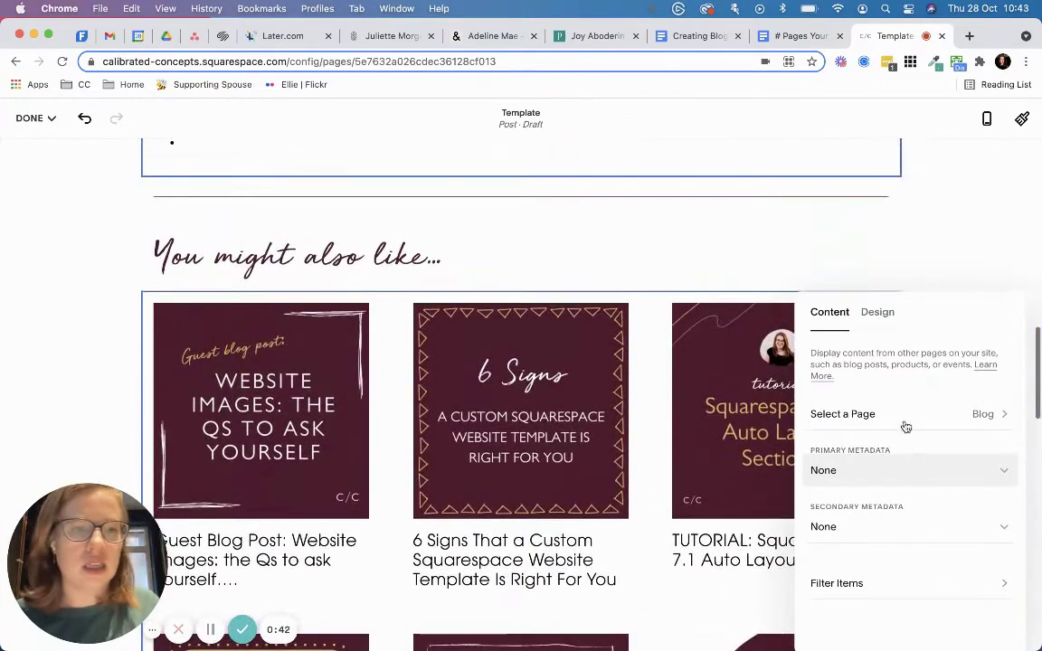
{"action": "left_click", "coordinate": [877, 314]}
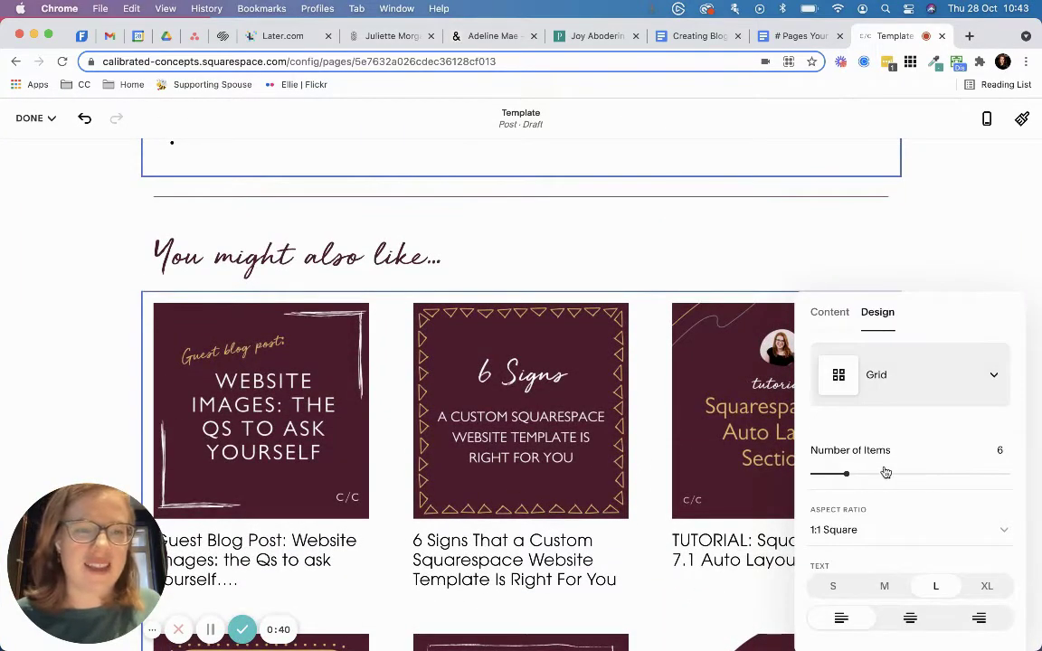
{"action": "left_click_drag", "start_coordinate": [845, 473], "coordinate": [825, 473]}
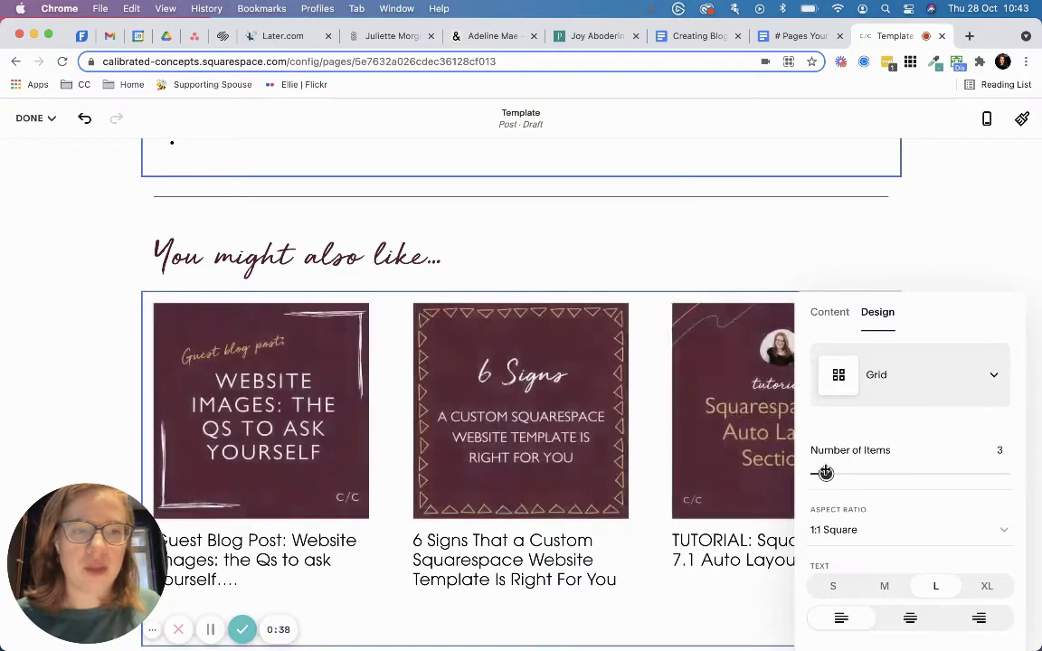
{"action": "scroll", "coordinate": [555, 402], "scroll_direction": "up", "scroll_amount": 4}
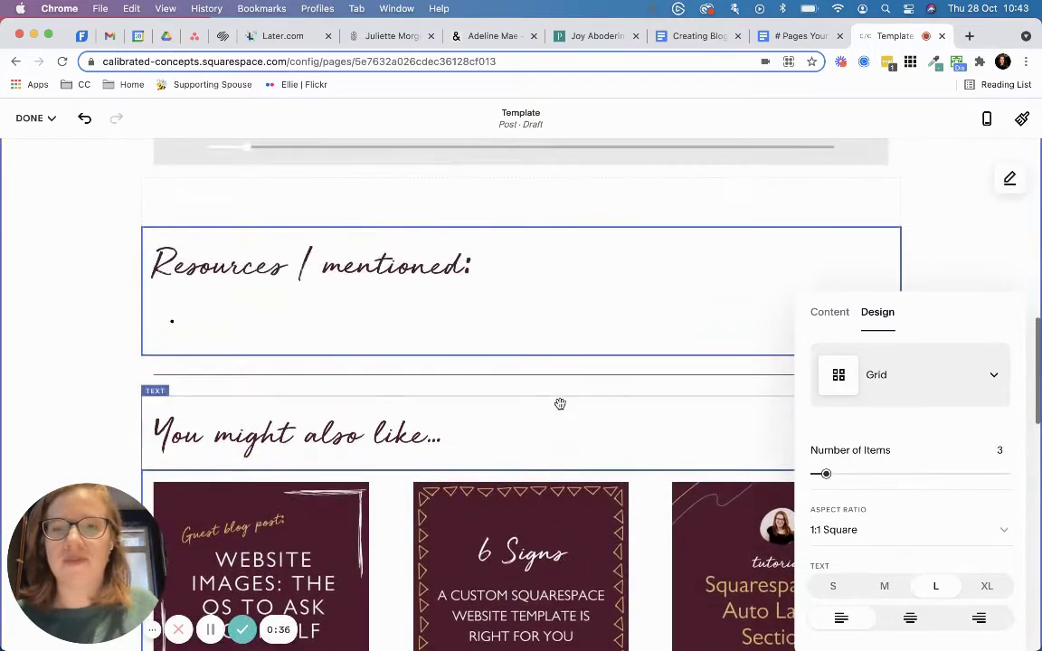
{"action": "left_click", "coordinate": [957, 220]}
- Review the template's layout from the introduction heading through the video and resources list to the related-posts summary
{"action": "scroll", "coordinate": [882, 233], "scroll_direction": "up", "scroll_amount": 5}
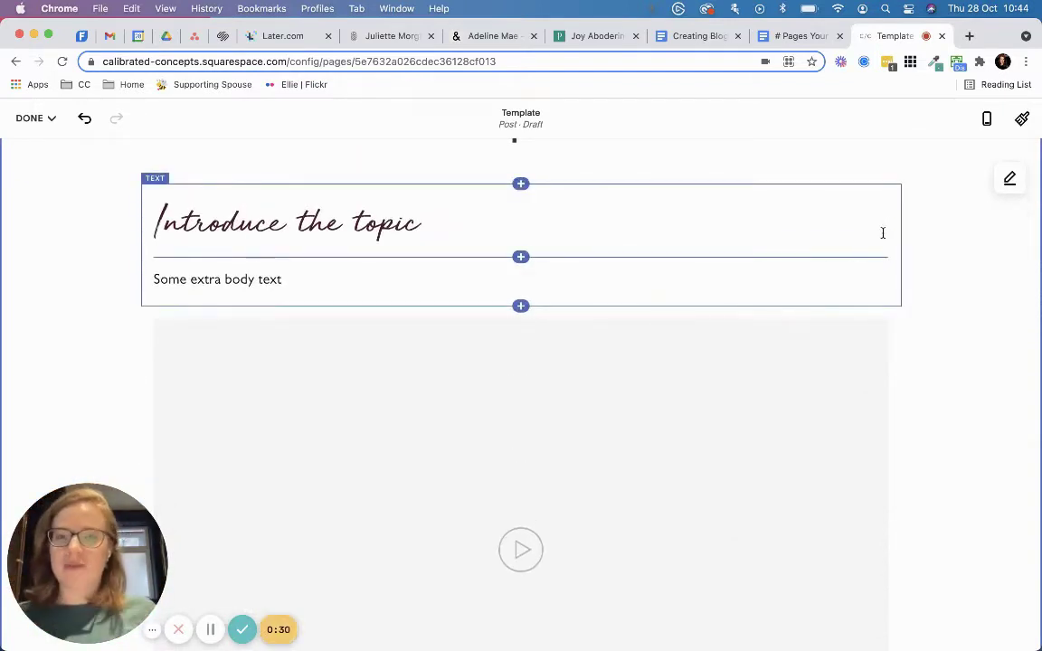
{"action": "scroll", "coordinate": [782, 226], "scroll_direction": "up", "scroll_amount": 2}
{"action": "scroll", "coordinate": [833, 237], "scroll_direction": "down", "scroll_amount": 3}
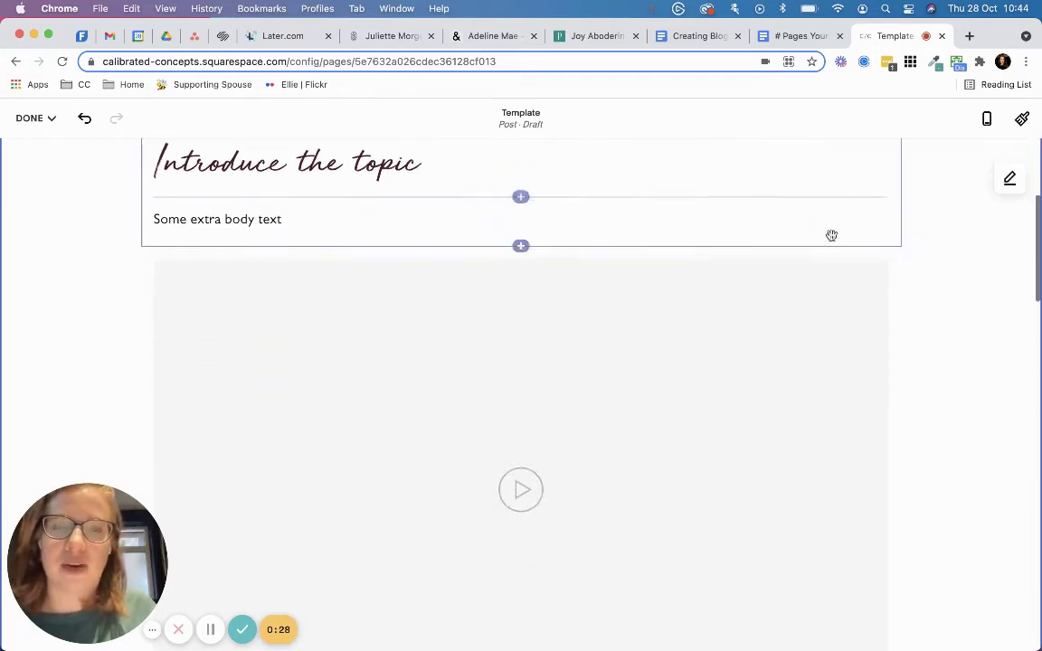
{"action": "scroll", "coordinate": [830, 235], "scroll_direction": "down", "scroll_amount": 2}
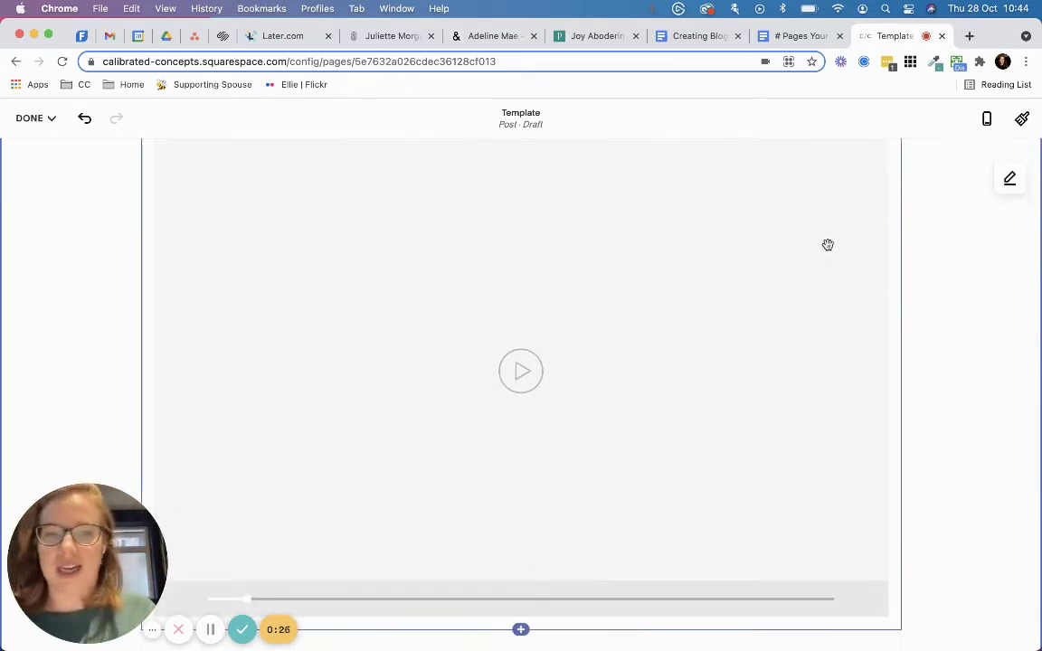
{"action": "scroll", "coordinate": [828, 245], "scroll_direction": "down", "scroll_amount": 6}
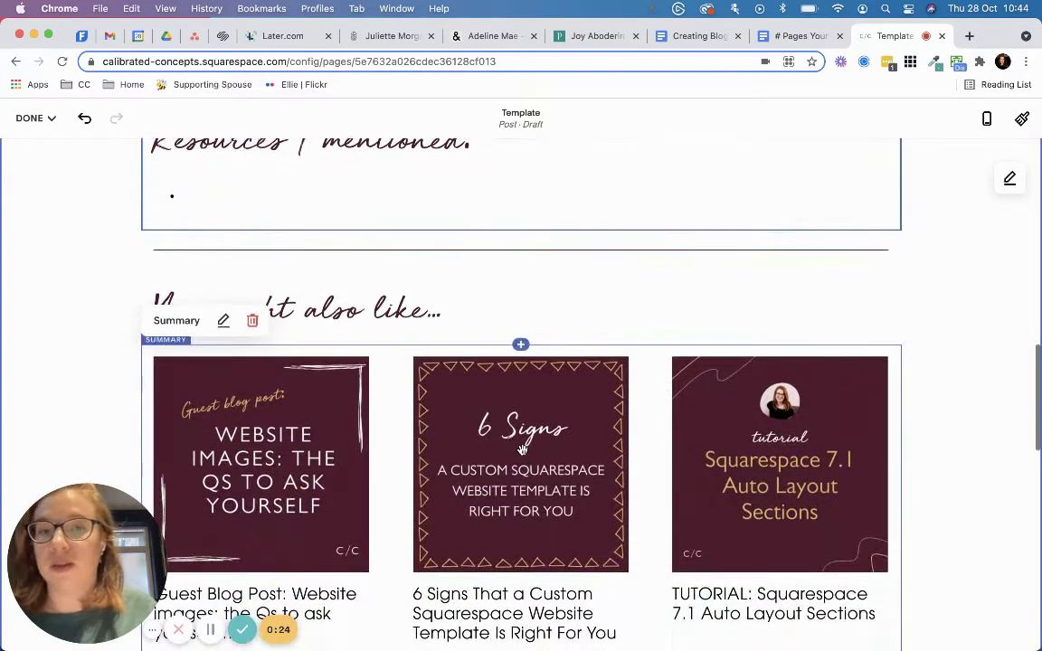
{"action": "scroll", "coordinate": [524, 450], "scroll_direction": "down", "scroll_amount": 1}
{"action": "scroll", "coordinate": [527, 450], "scroll_direction": "up", "scroll_amount": 3}
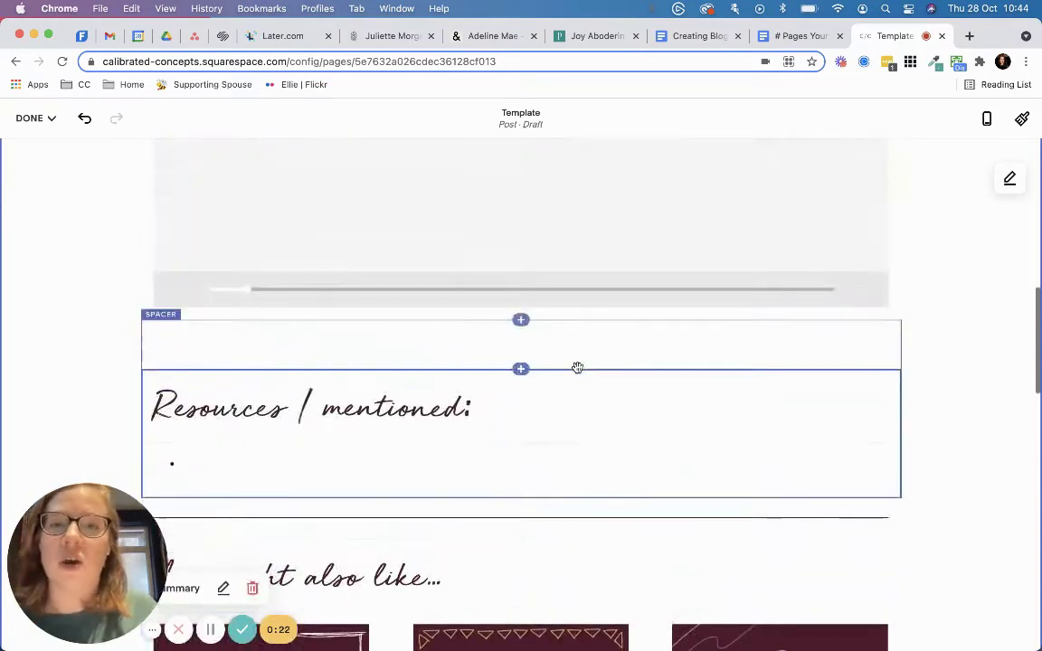
{"action": "scroll", "coordinate": [530, 356], "scroll_direction": "up", "scroll_amount": 1}
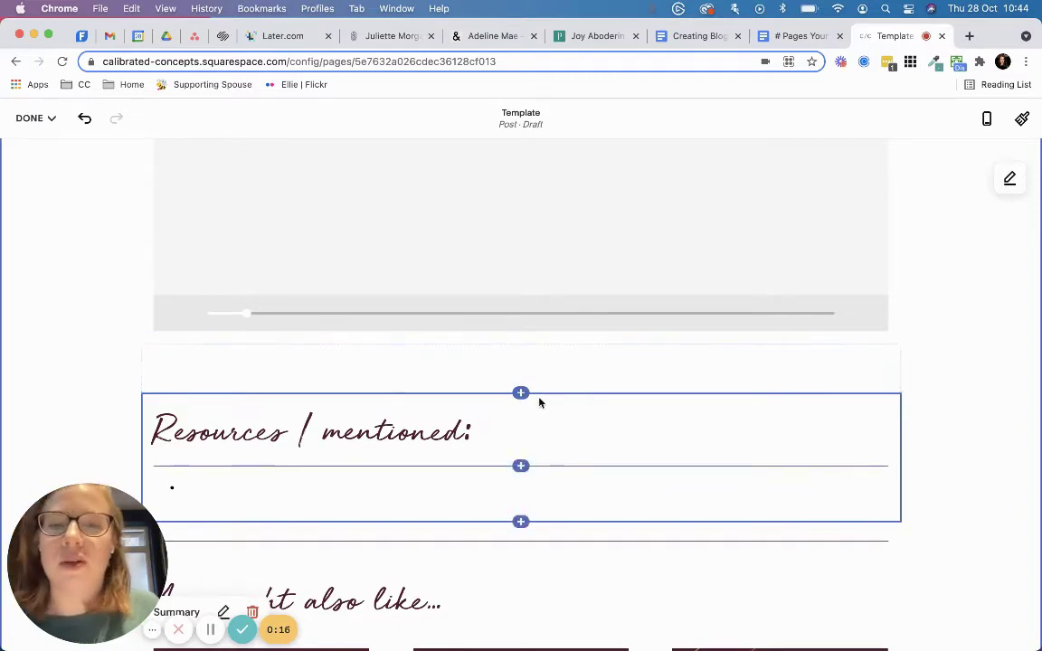
{"action": "scroll", "coordinate": [522, 394], "scroll_direction": "down", "scroll_amount": 1}
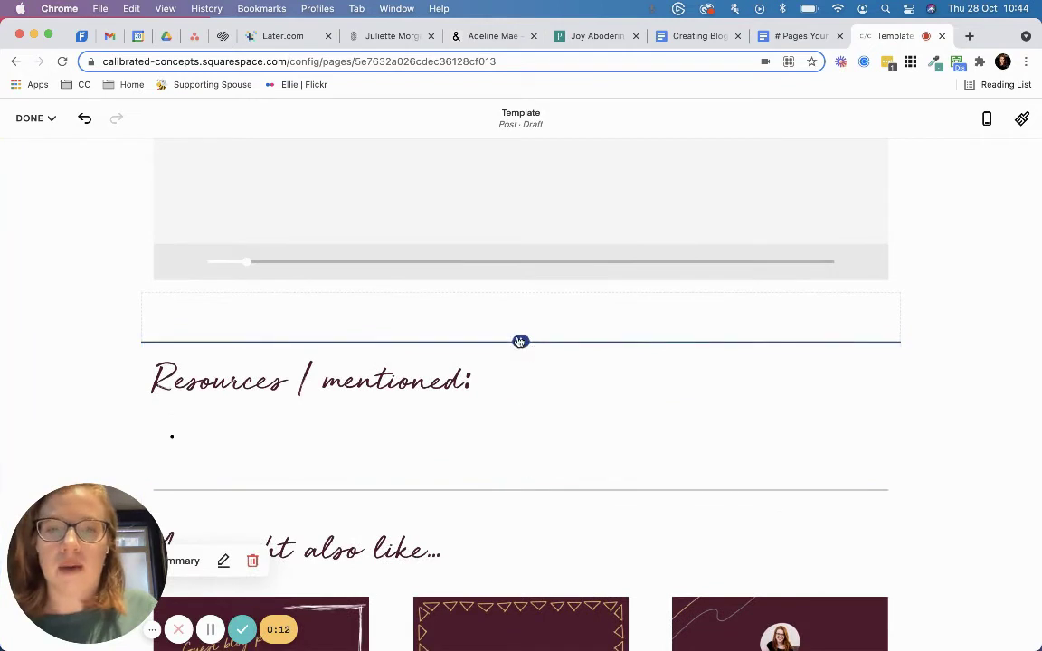
- Add a second spacer above the "Resources I mentioned:" heading and insert a Summary block between the two spacers
{"action": "left_click", "coordinate": [520, 341]}
{"action": "left_click", "coordinate": [789, 356]}
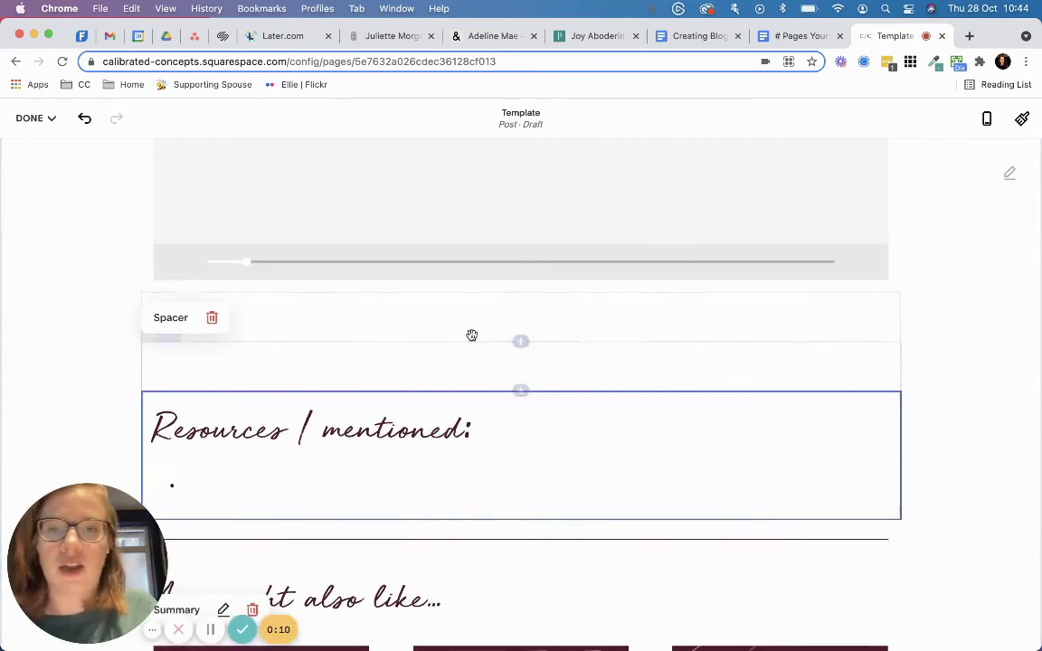
{"action": "left_click", "coordinate": [521, 343]}
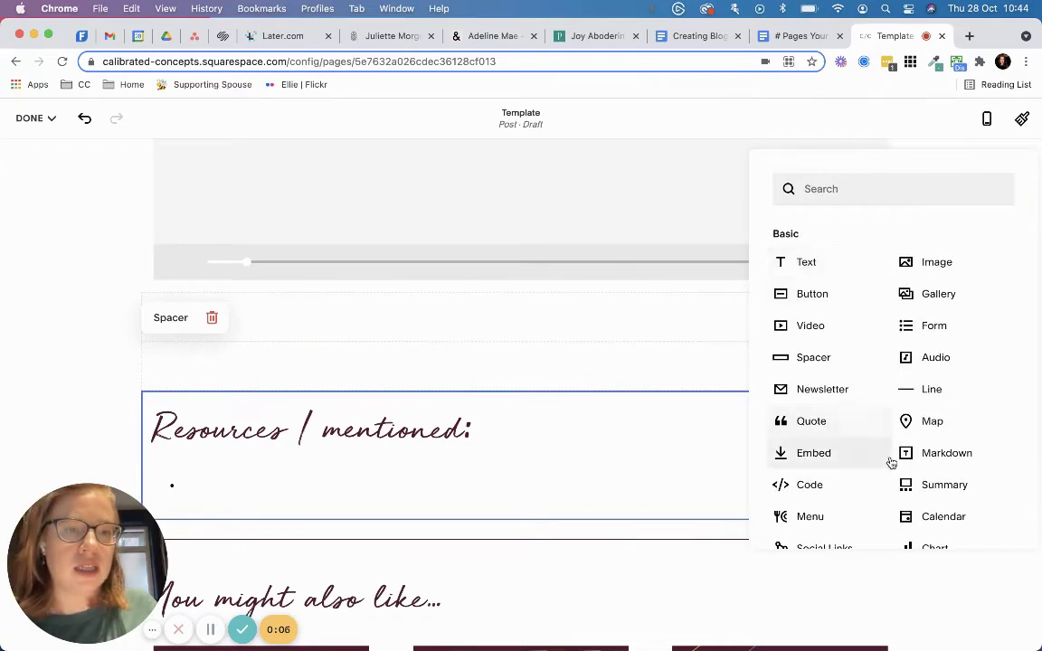
{"action": "scroll", "coordinate": [896, 457], "scroll_direction": "down", "scroll_amount": 1}
{"action": "left_click", "coordinate": [931, 455]}
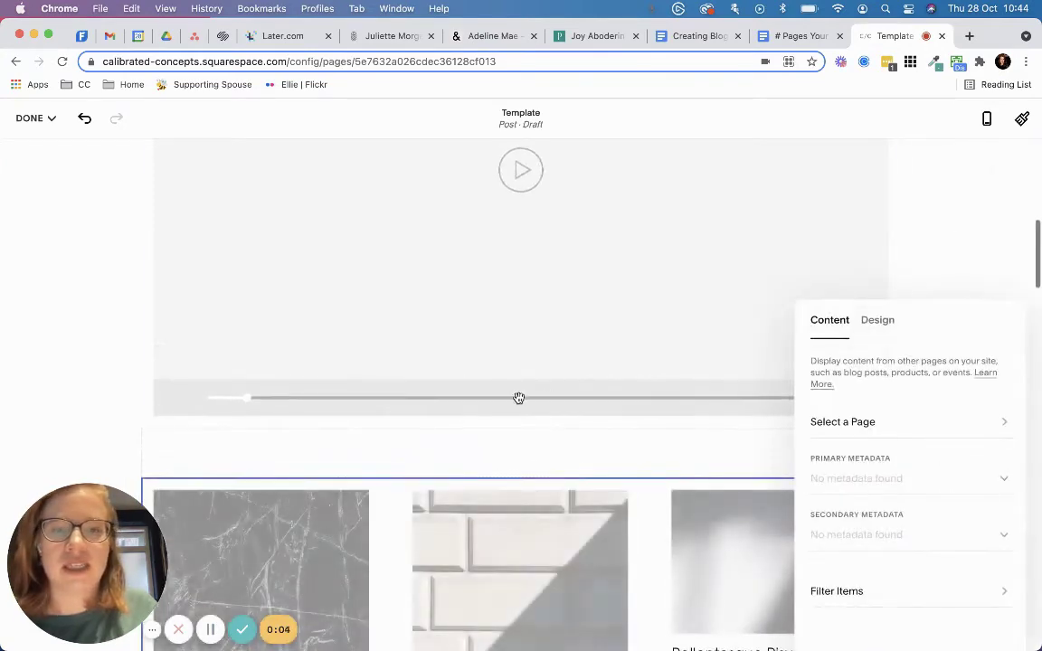
- Set the new summary block's source page to Shop and look through the products it shows
{"action": "scroll", "coordinate": [551, 400], "scroll_direction": "down", "scroll_amount": 5}
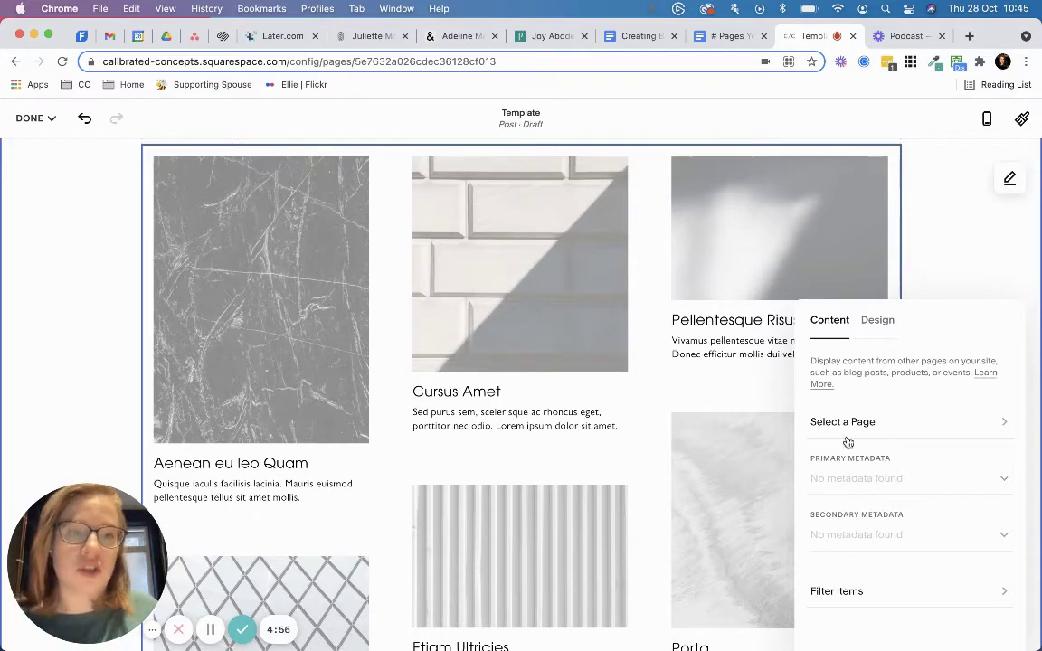
{"action": "left_click", "coordinate": [907, 432]}
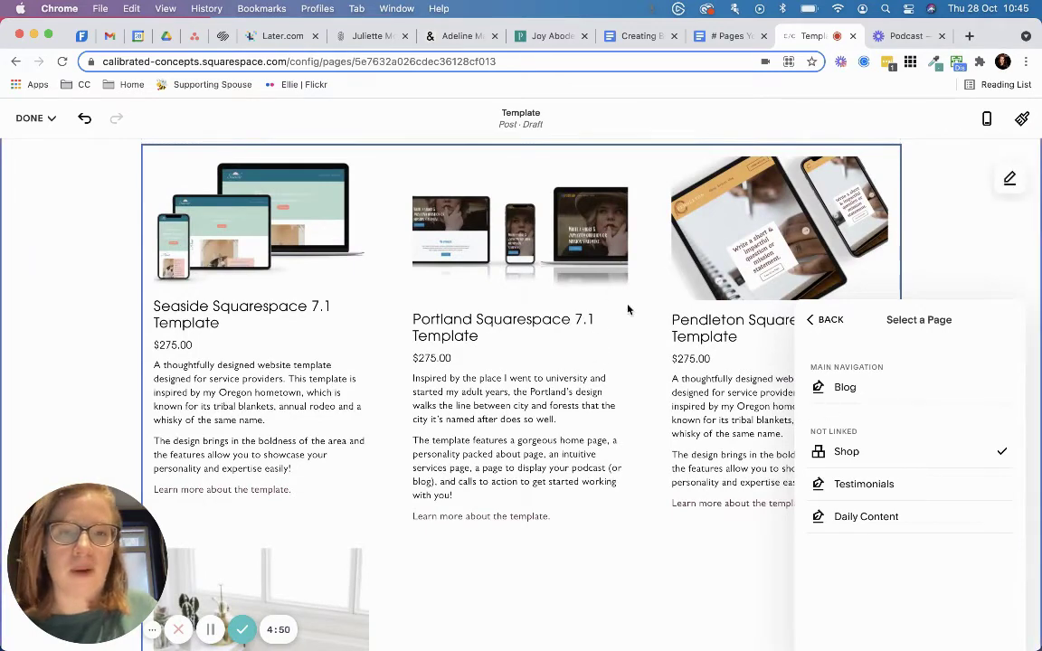
{"action": "scroll", "coordinate": [633, 323], "scroll_direction": "down", "scroll_amount": 2}
{"action": "scroll", "coordinate": [633, 323], "scroll_direction": "down", "scroll_amount": 3}
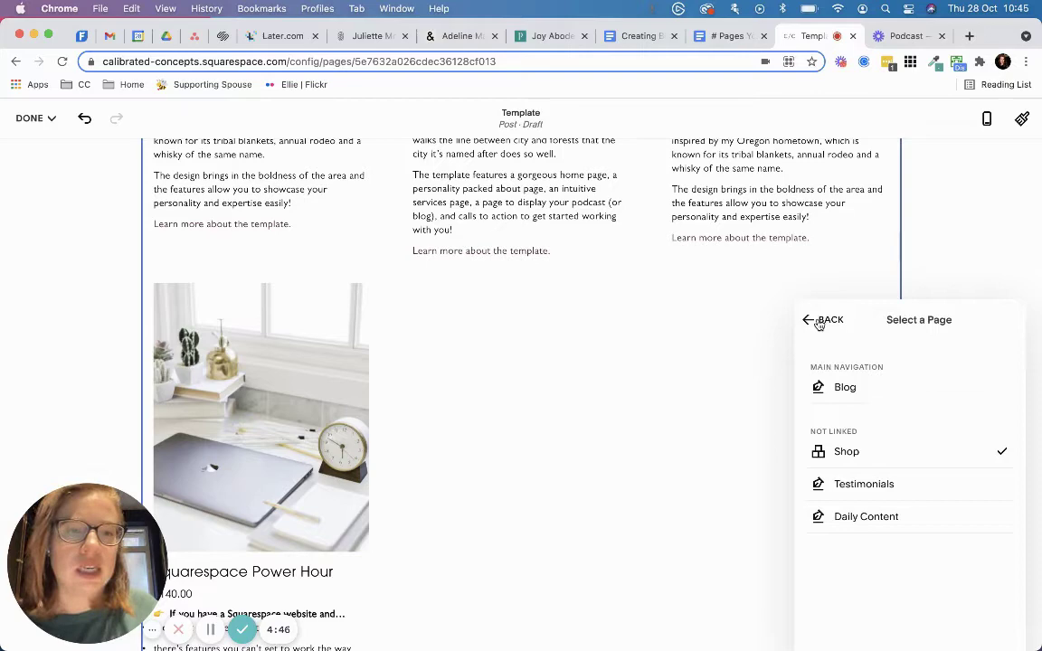
{"action": "scroll", "coordinate": [610, 327], "scroll_direction": "up", "scroll_amount": 5}
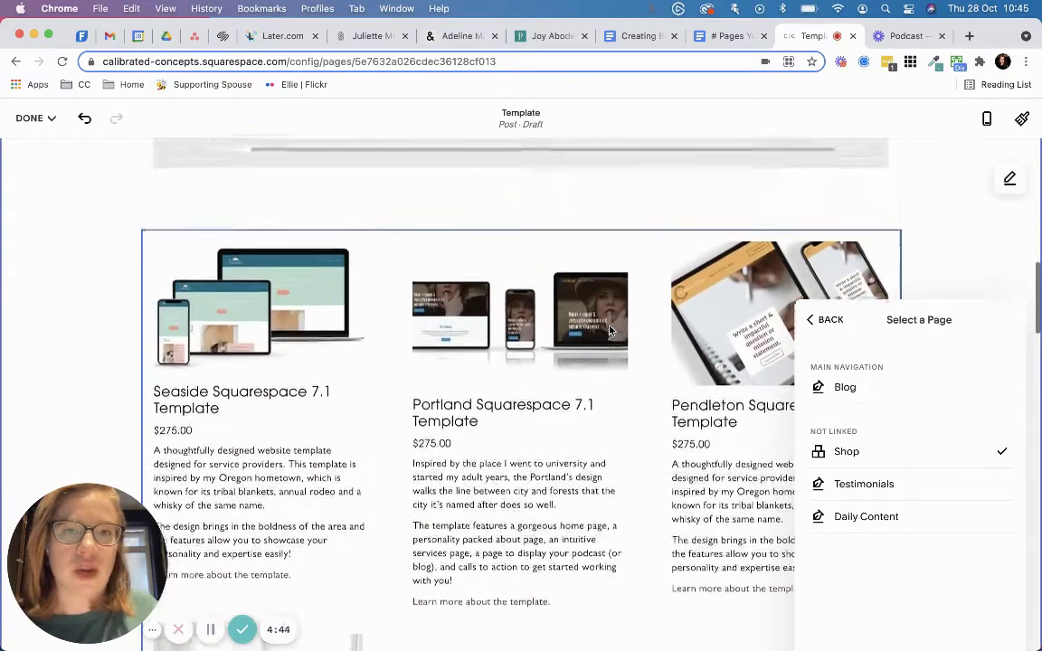
- Switch the shop summary block to the List layout and set its text size to L
{"action": "left_click", "coordinate": [825, 319]}
{"action": "left_click", "coordinate": [878, 321]}
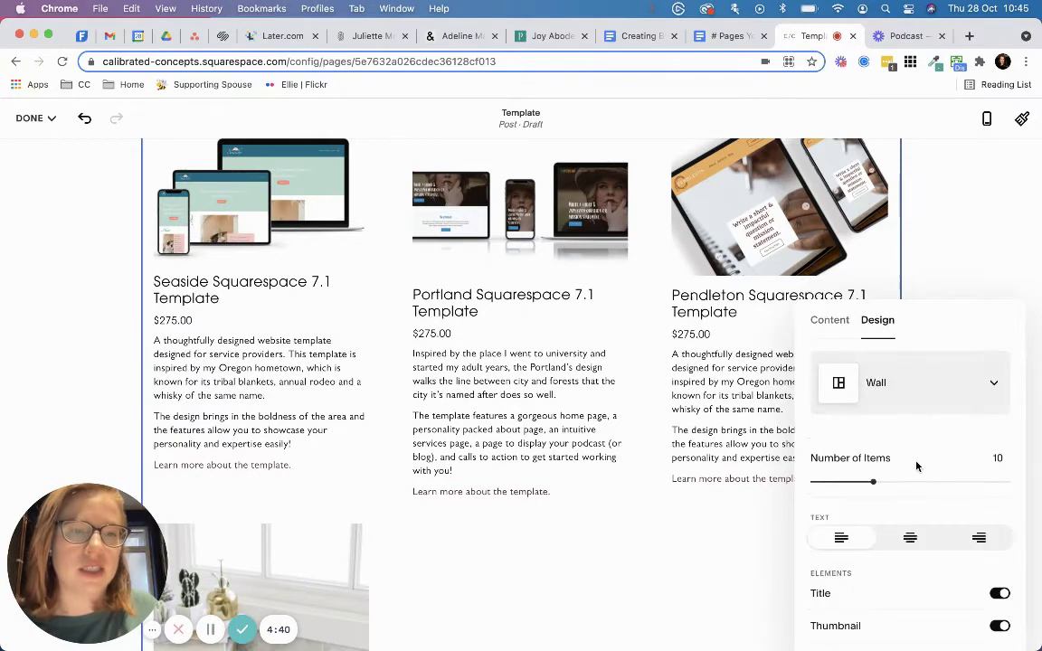
{"action": "left_click", "coordinate": [905, 380]}
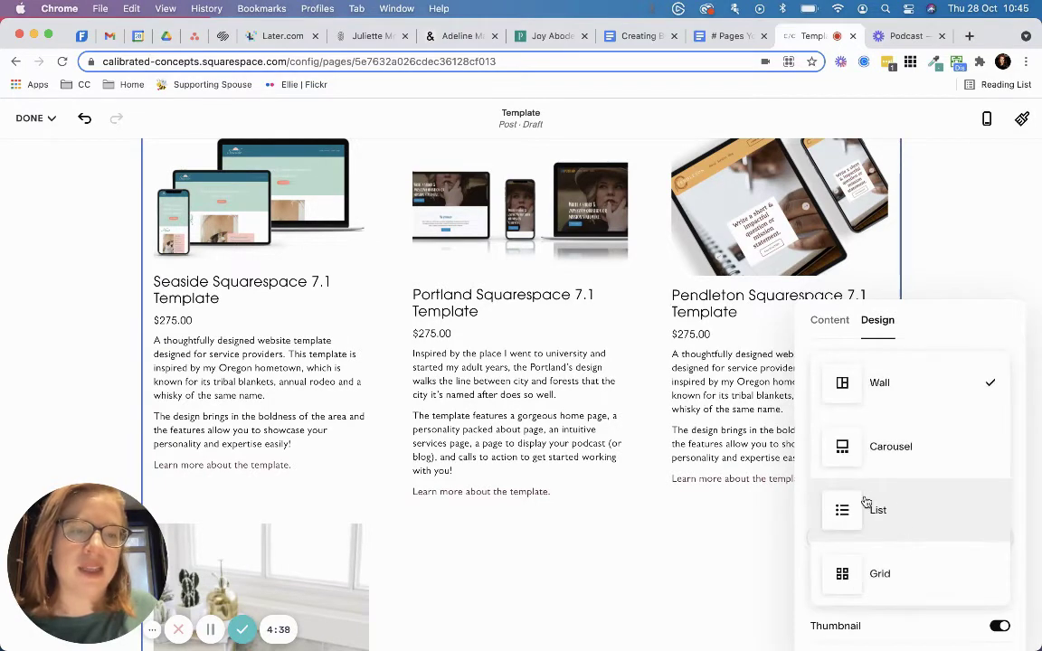
{"action": "left_click", "coordinate": [883, 515]}
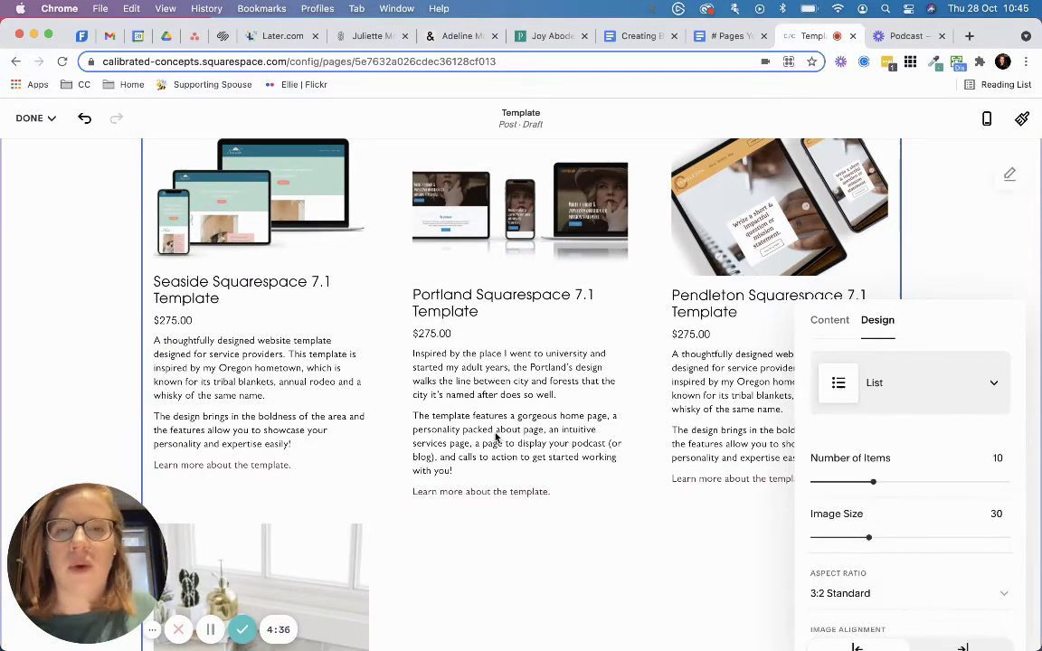
{"action": "scroll", "coordinate": [498, 437], "scroll_direction": "down", "scroll_amount": 3}
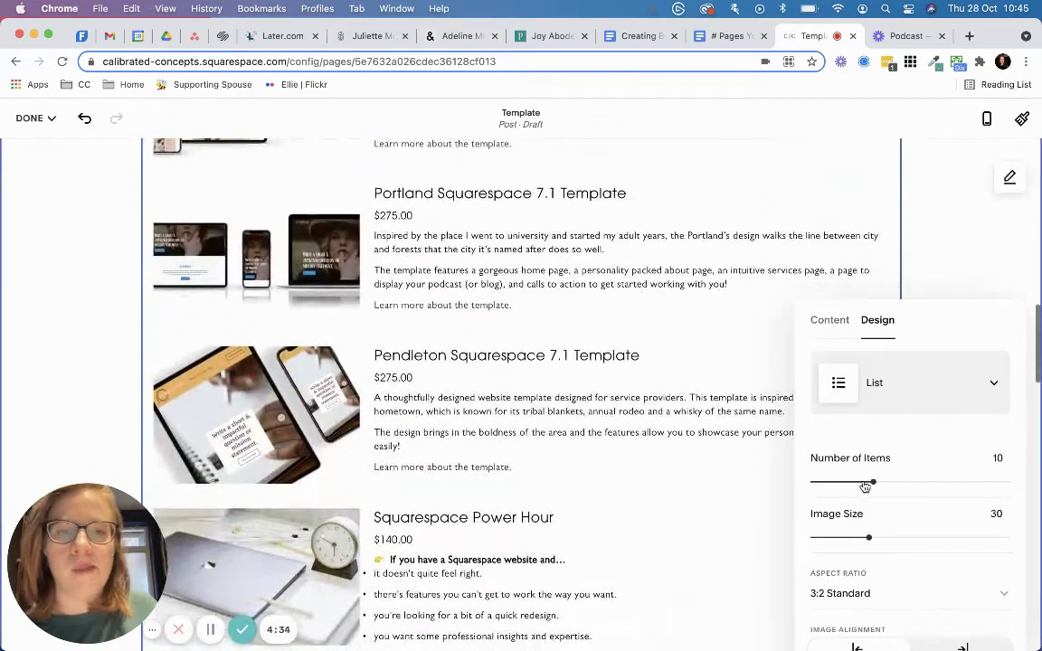
{"action": "scroll", "coordinate": [867, 486], "scroll_direction": "down", "scroll_amount": 3}
{"action": "scroll", "coordinate": [928, 546], "scroll_direction": "down", "scroll_amount": 3}
{"action": "left_click", "coordinate": [933, 498]}
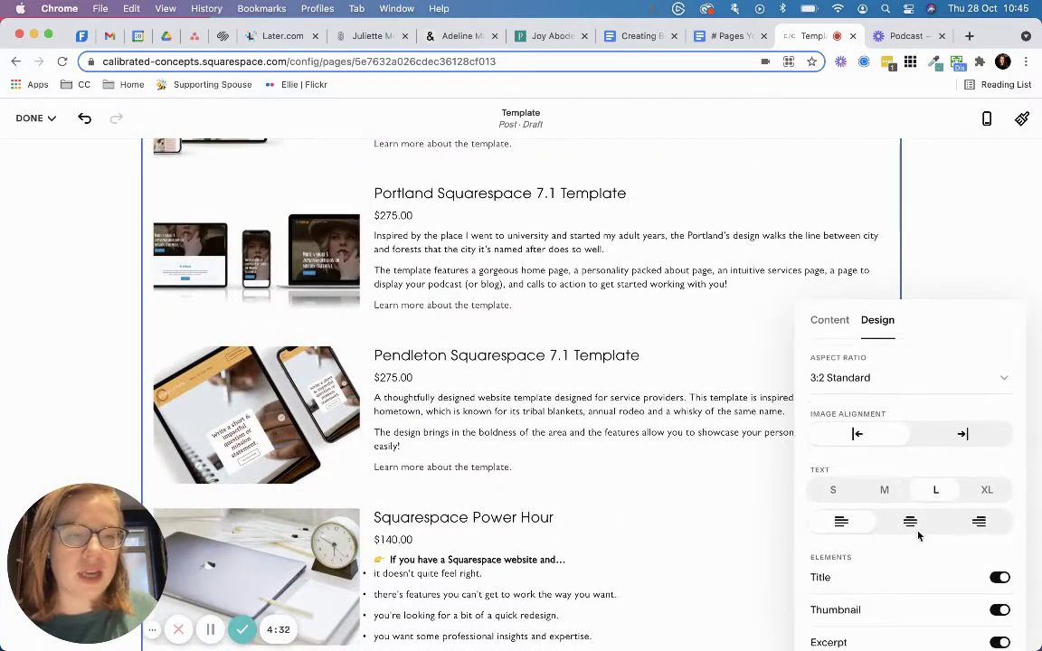
- Hide the excerpt and price of the products in the shop summary block
{"action": "scroll", "coordinate": [919, 533], "scroll_direction": "down", "scroll_amount": 4}
{"action": "left_click", "coordinate": [998, 471]}
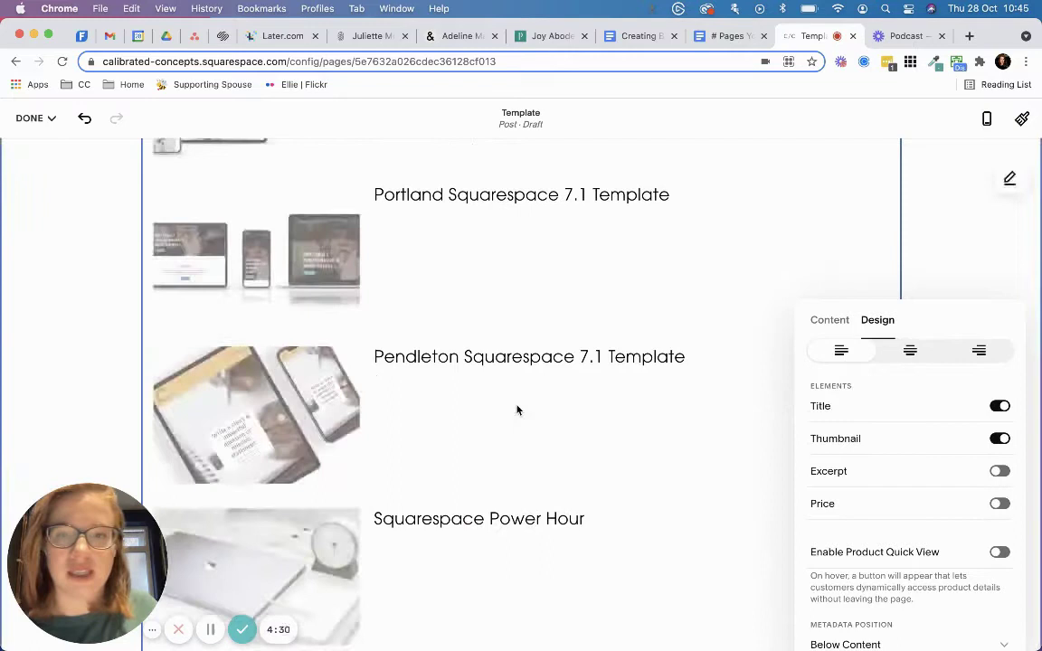
{"action": "scroll", "coordinate": [893, 377], "scroll_direction": "up", "scroll_amount": 5}
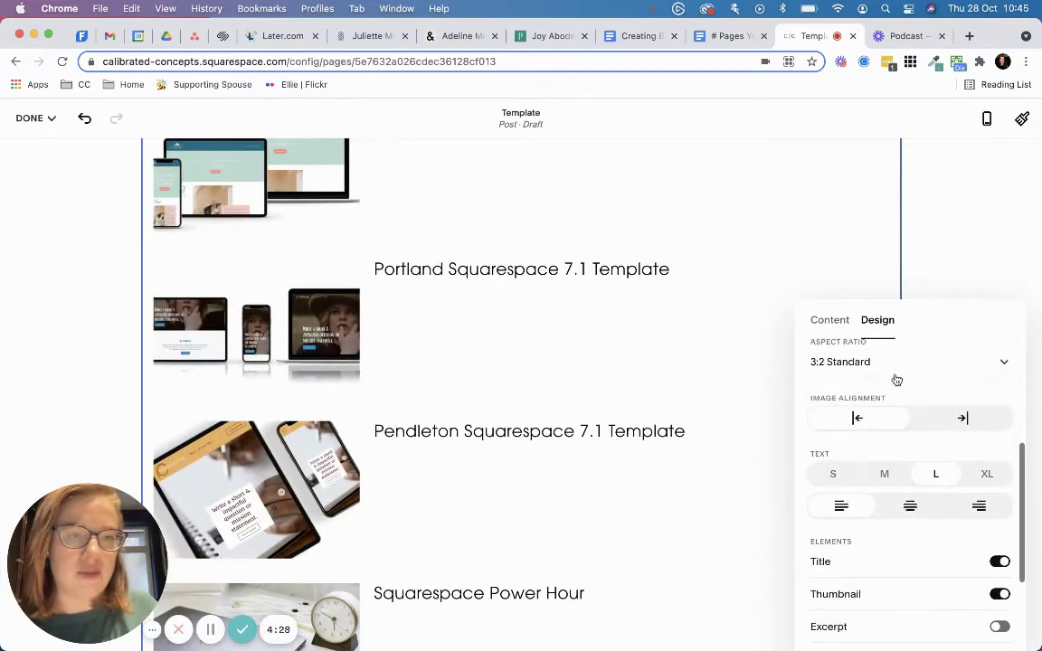
- Switch the shop summary block to the Grid layout and limit the number of items to 3
{"action": "scroll", "coordinate": [882, 402], "scroll_direction": "up", "scroll_amount": 2}
{"action": "left_click", "coordinate": [877, 407]}
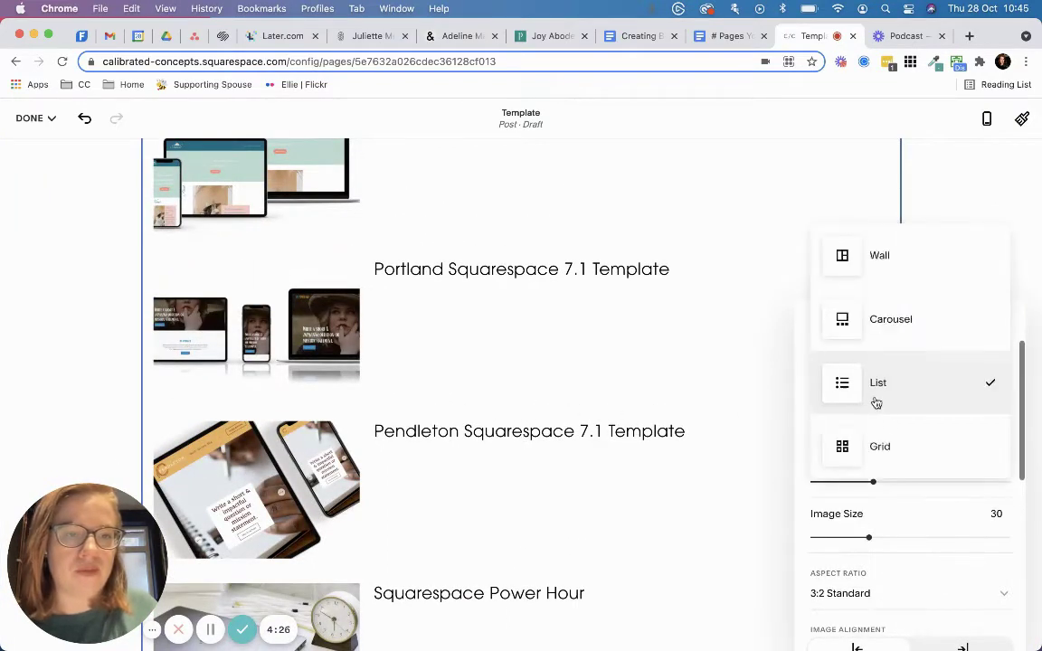
{"action": "left_click", "coordinate": [898, 447]}
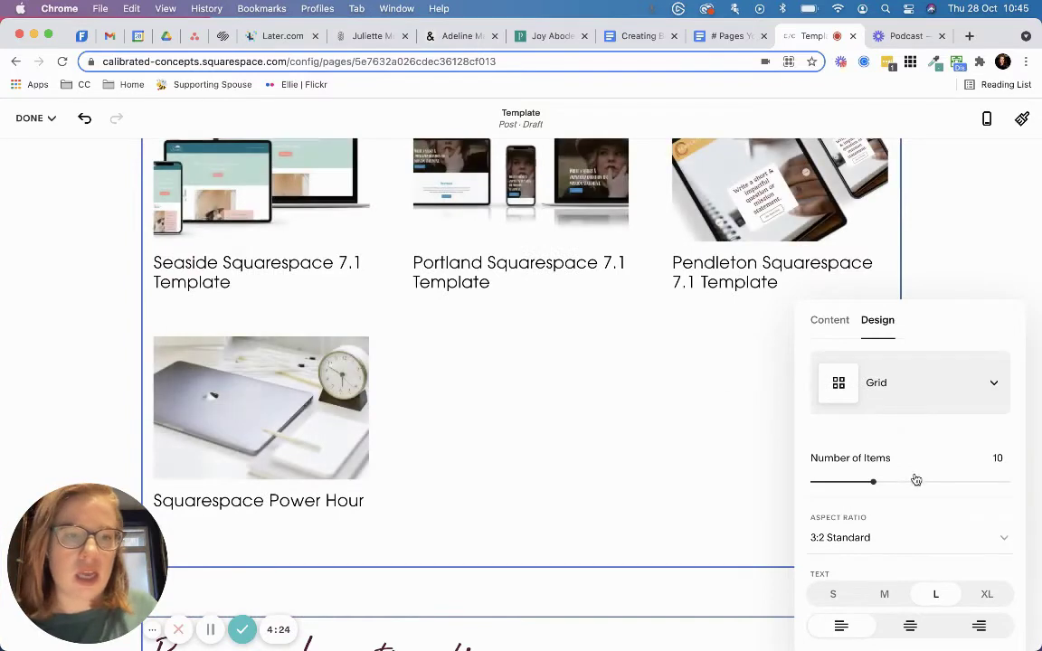
{"action": "scroll", "coordinate": [885, 528], "scroll_direction": "down", "scroll_amount": 3}
{"action": "scroll", "coordinate": [884, 517], "scroll_direction": "up", "scroll_amount": 2}
{"action": "left_click_drag", "start_coordinate": [873, 419], "coordinate": [826, 421]}
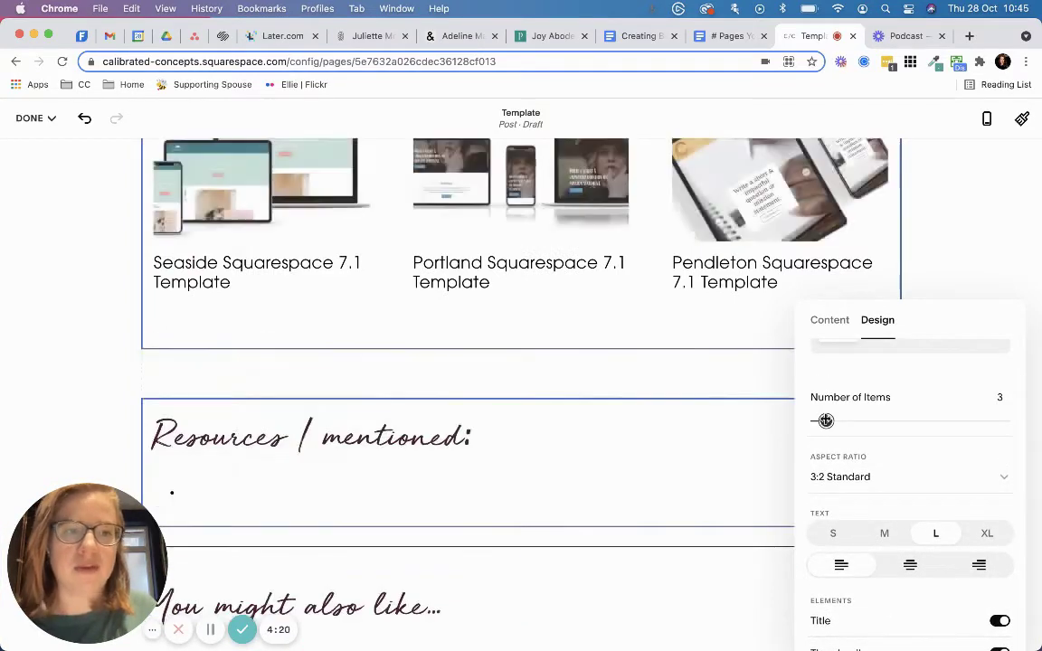
{"action": "scroll", "coordinate": [269, 357], "scroll_direction": "up", "scroll_amount": 4}
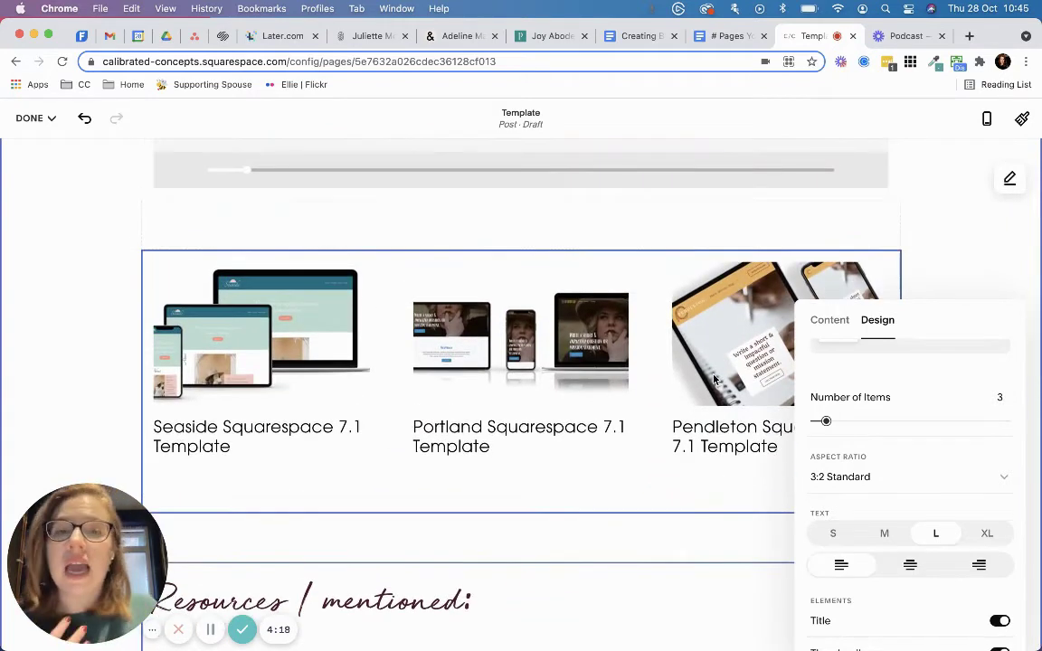
- Insert a text block above the shop summary reading "Want a designer Squarespace website, without the custom price tag?"
{"action": "left_click", "coordinate": [590, 289]}
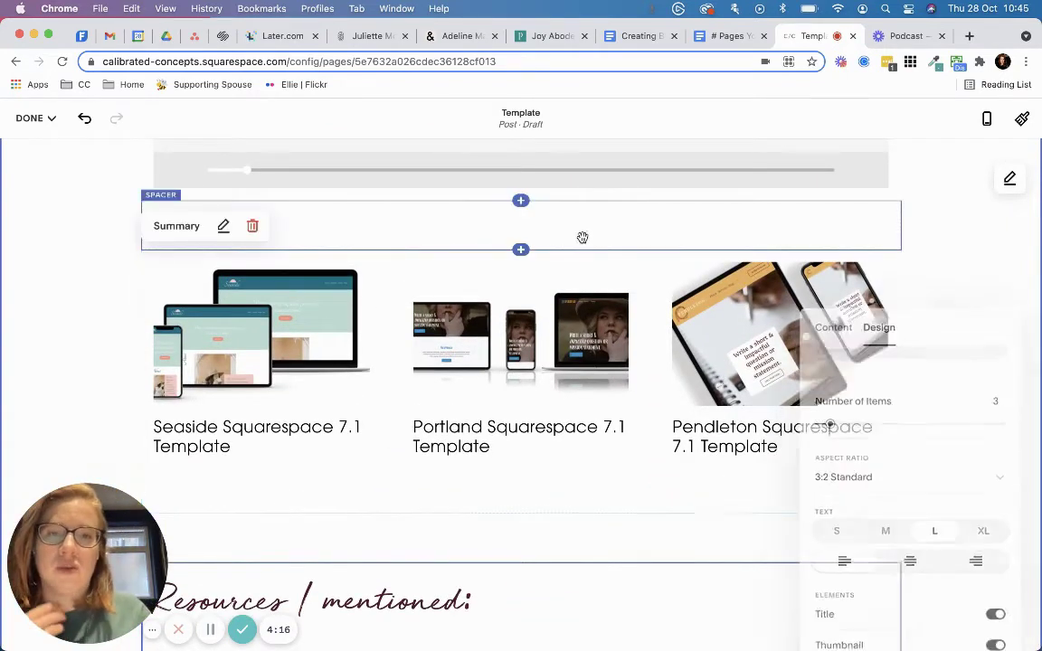
{"action": "left_click", "coordinate": [520, 251]}
{"action": "left_click", "coordinate": [840, 264]}
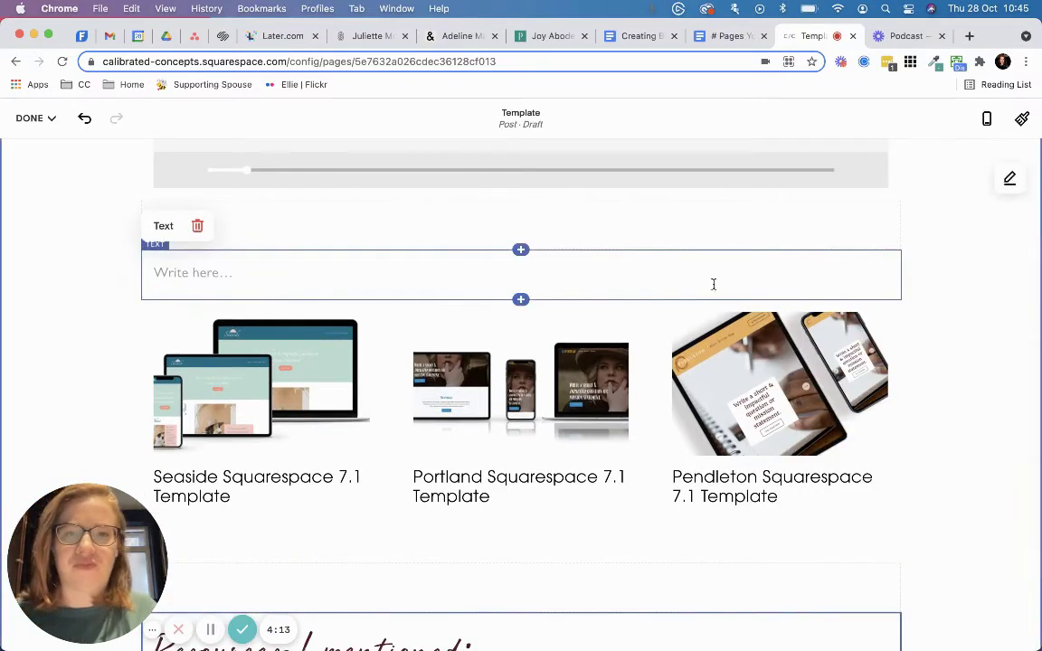
{"action": "left_click", "coordinate": [524, 279]}
{"action": "type", "text": "W"}
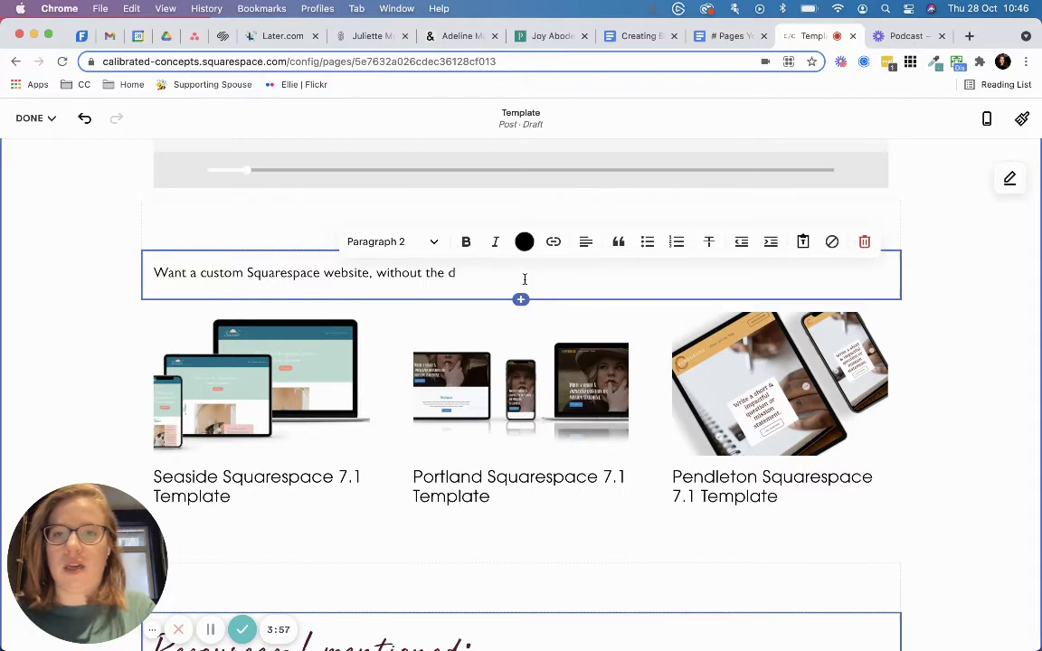
{"action": "double_click", "coordinate": [216, 272]}
{"action": "type", "text": "desig"}
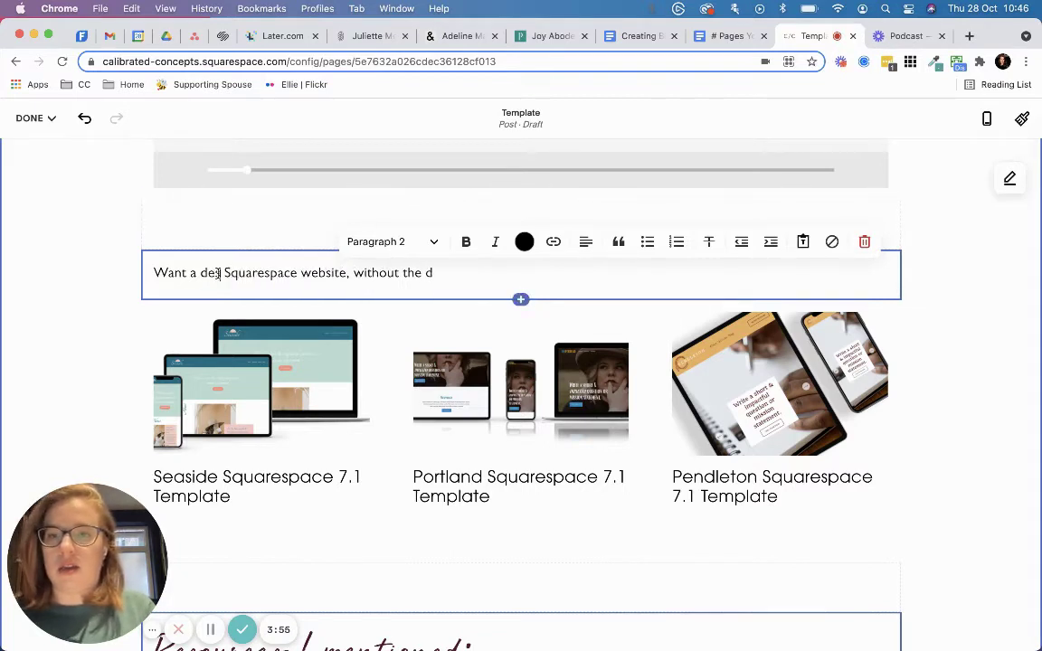
{"action": "type", "text": "ner"}
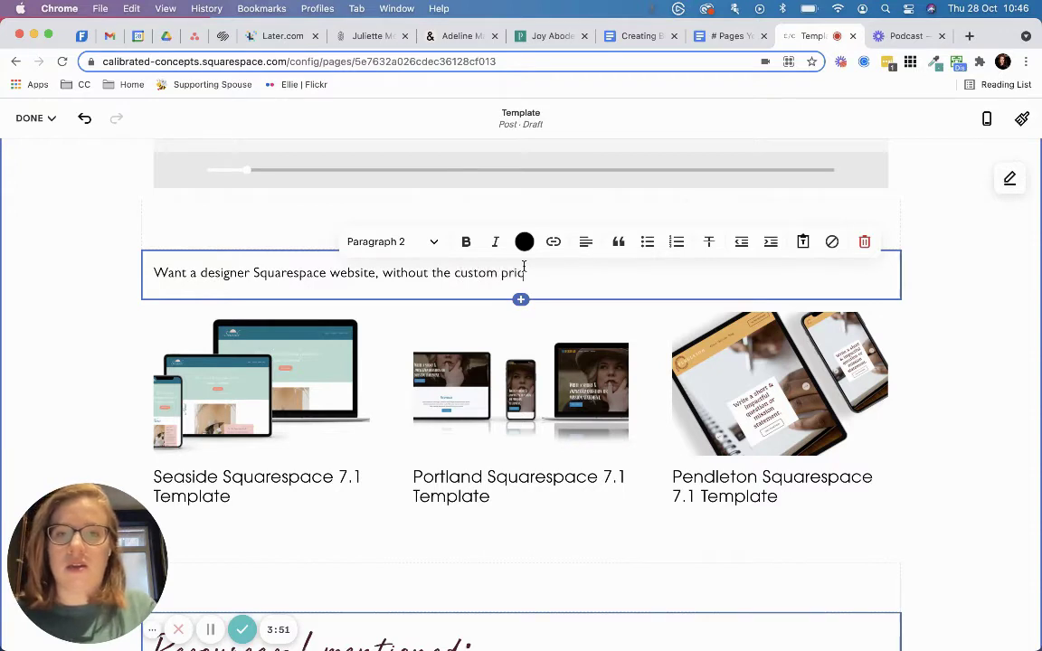
- Format the "Want a designer Squarespace website" line as Heading 3 and centre it
{"action": "left_click", "coordinate": [387, 242]}
{"action": "left_click", "coordinate": [400, 344]}
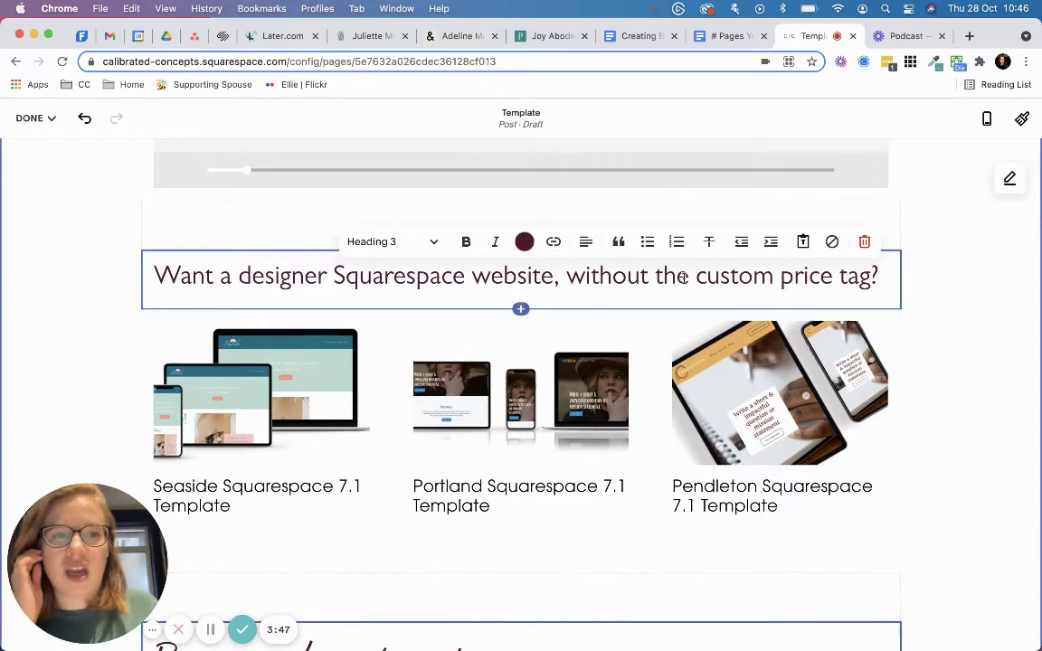
{"action": "left_click", "coordinate": [585, 241]}
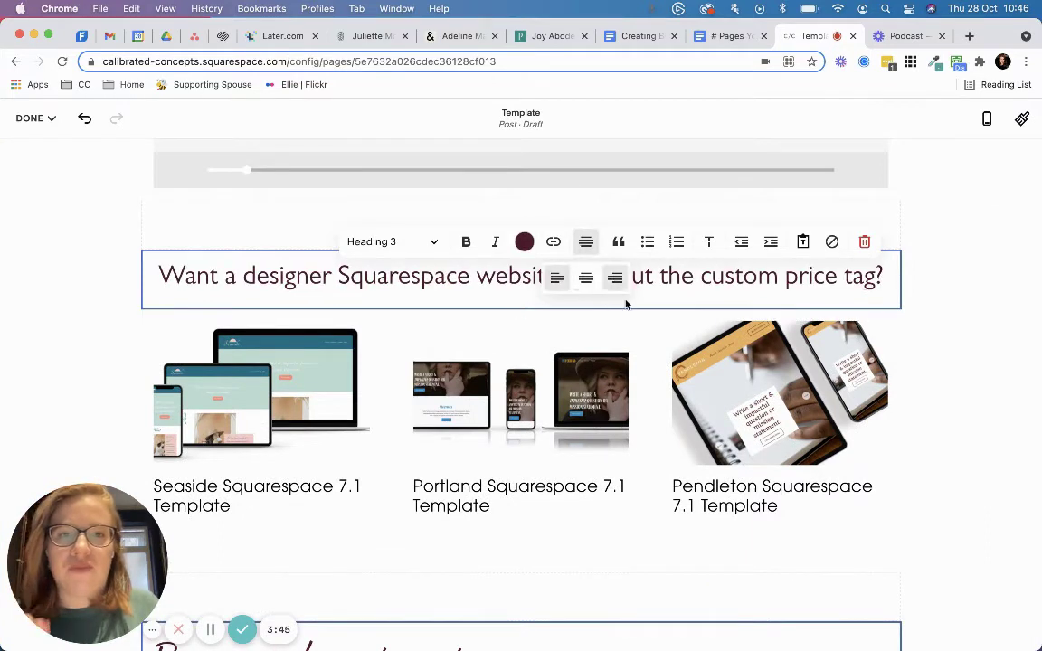
{"action": "left_click", "coordinate": [587, 281]}
- Add a centred line "Take a look at my templates below:" under the custom price tag heading
{"action": "left_click", "coordinate": [885, 275]}
{"action": "key", "text": "Return"}
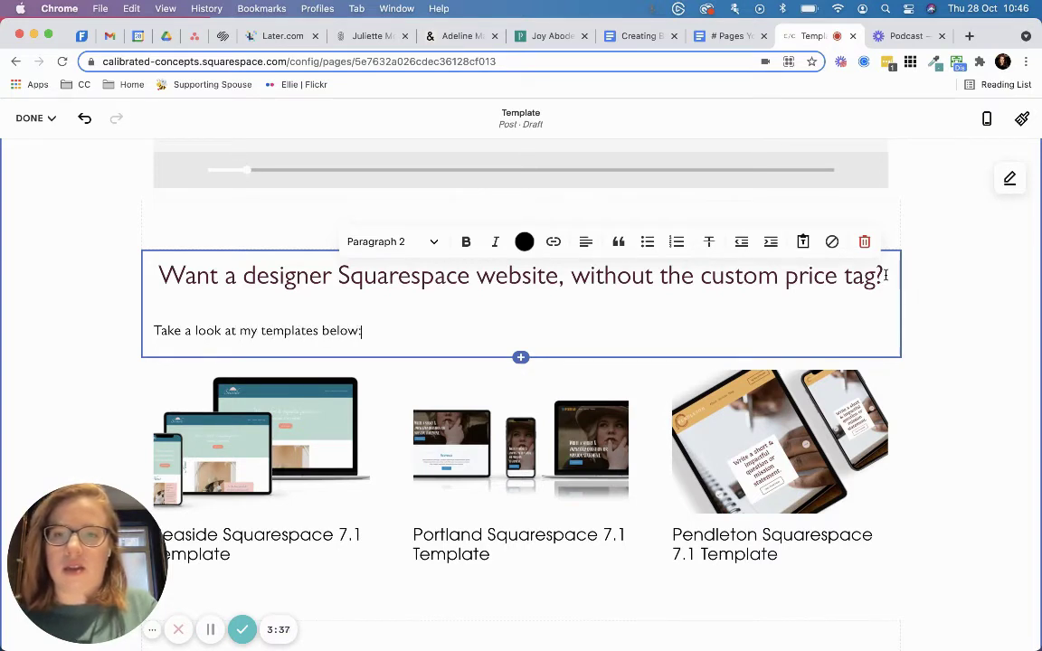
{"action": "left_click", "coordinate": [586, 242]}
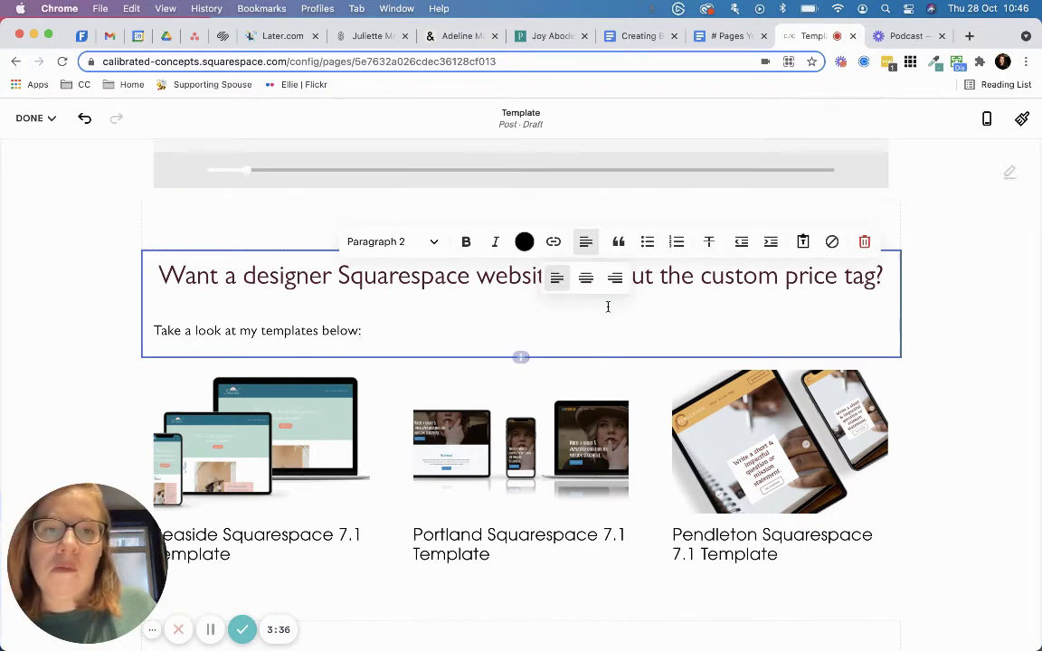
{"action": "left_click", "coordinate": [586, 278]}
- Try the Paragraph 1 and Heading 3 styles on the "Take a look at my templates below:" line
{"action": "triple_click", "coordinate": [558, 331]}
{"action": "left_click", "coordinate": [391, 242]}
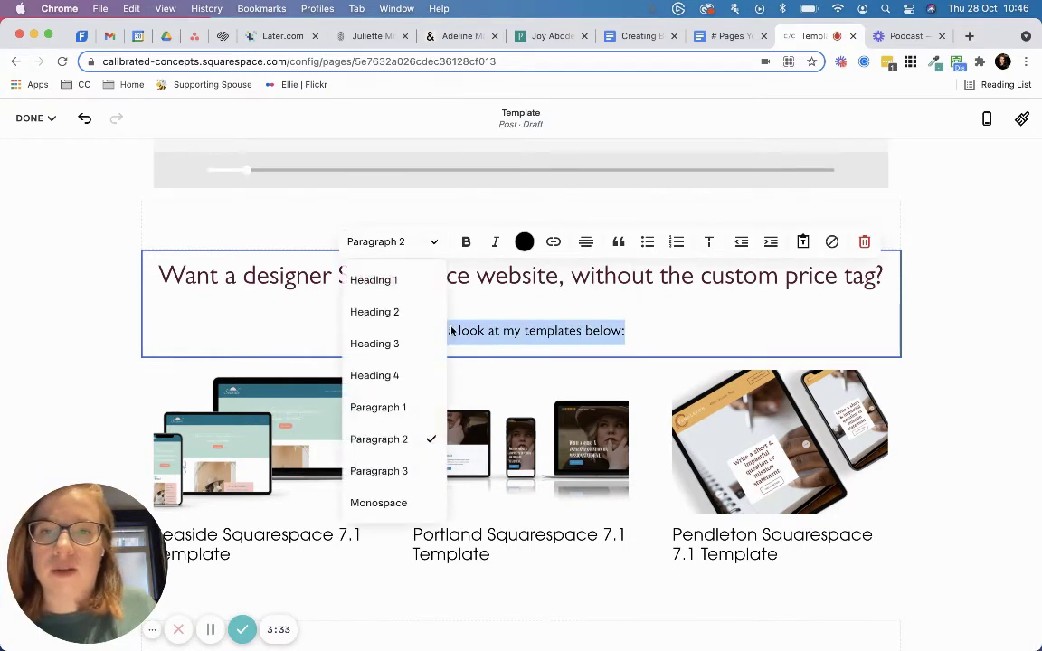
{"action": "left_click", "coordinate": [419, 407]}
{"action": "left_click", "coordinate": [409, 245]}
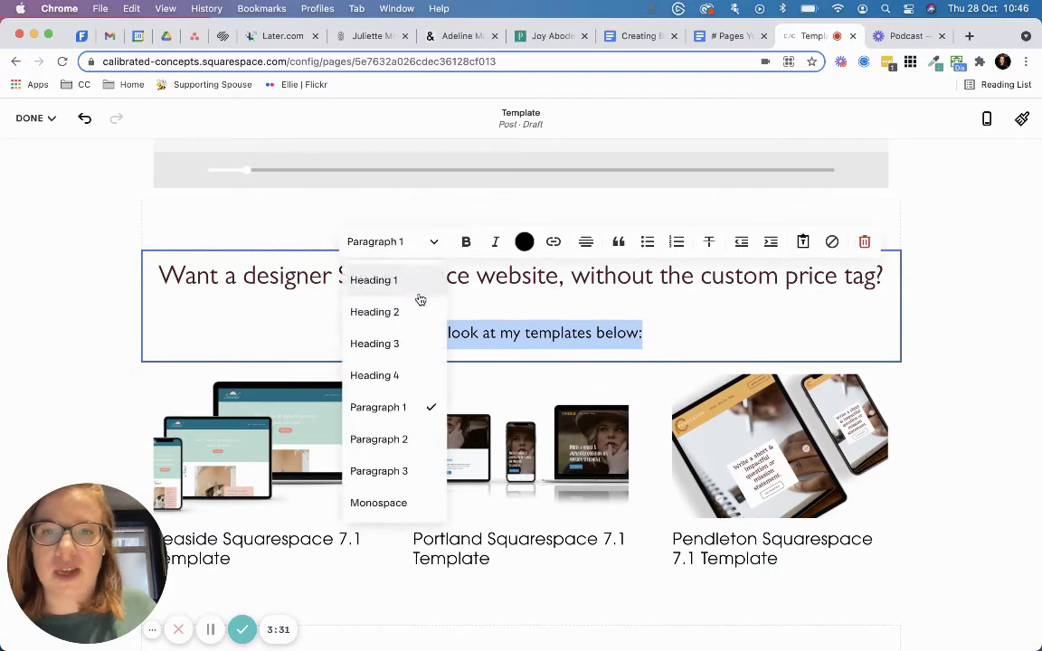
{"action": "left_click", "coordinate": [405, 346]}
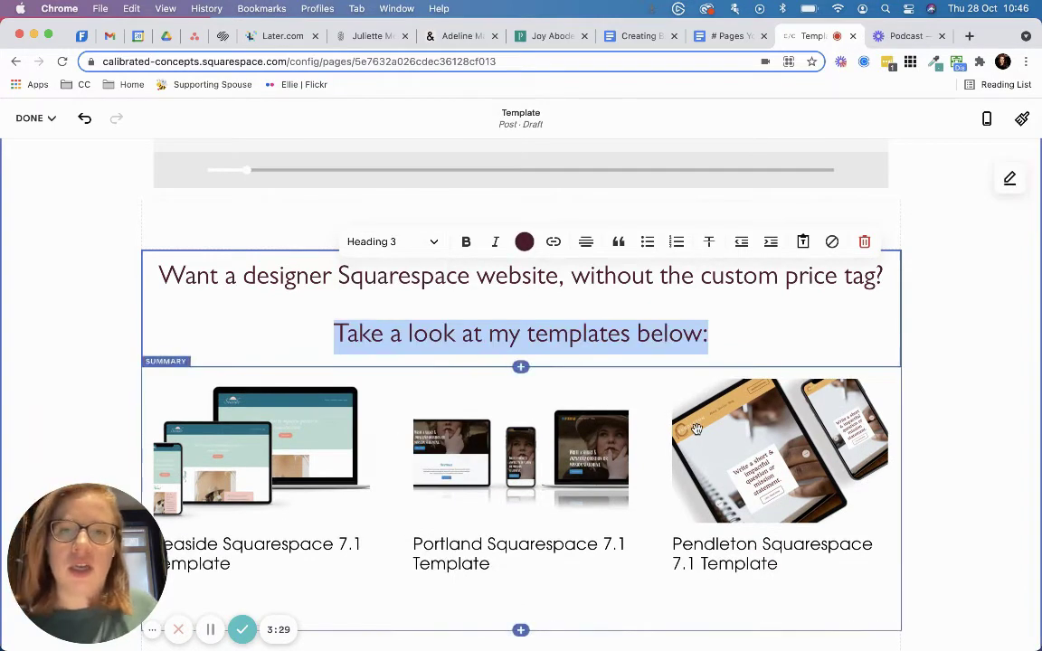
- Filter the shop summary block's items to the Templates category
{"action": "left_click", "coordinate": [696, 429]}
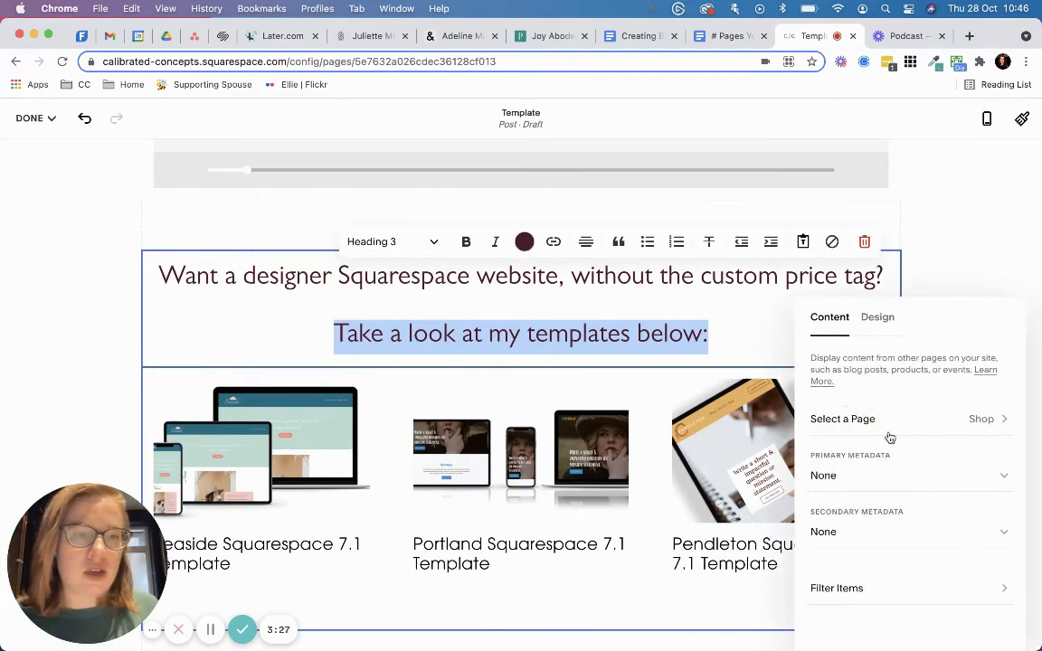
{"action": "left_click", "coordinate": [855, 589]}
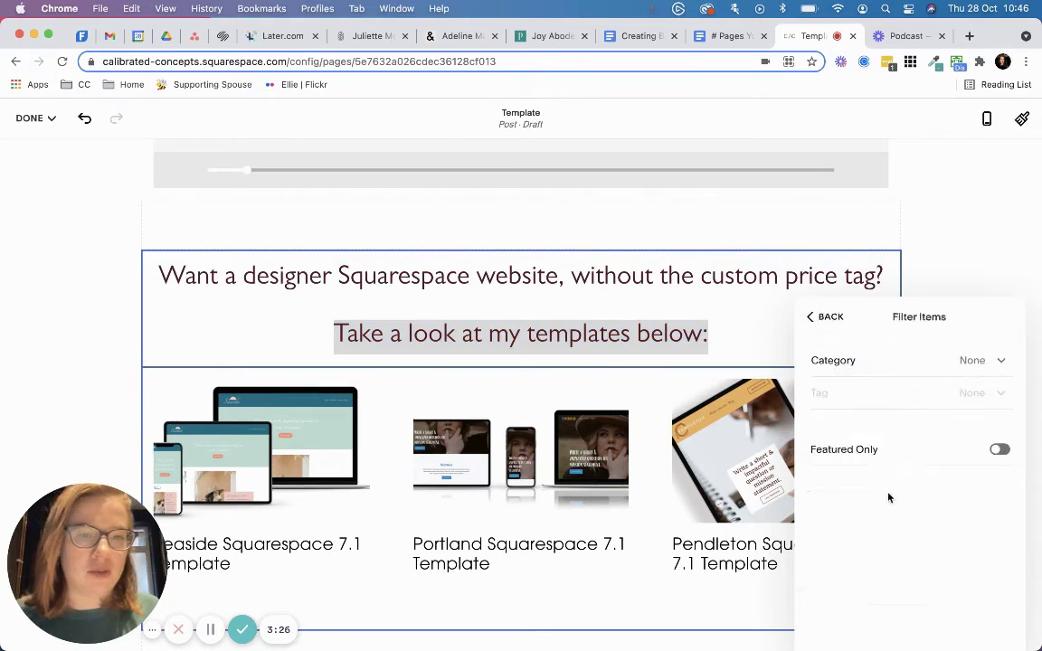
{"action": "left_click", "coordinate": [928, 366]}
{"action": "left_click", "coordinate": [876, 429]}
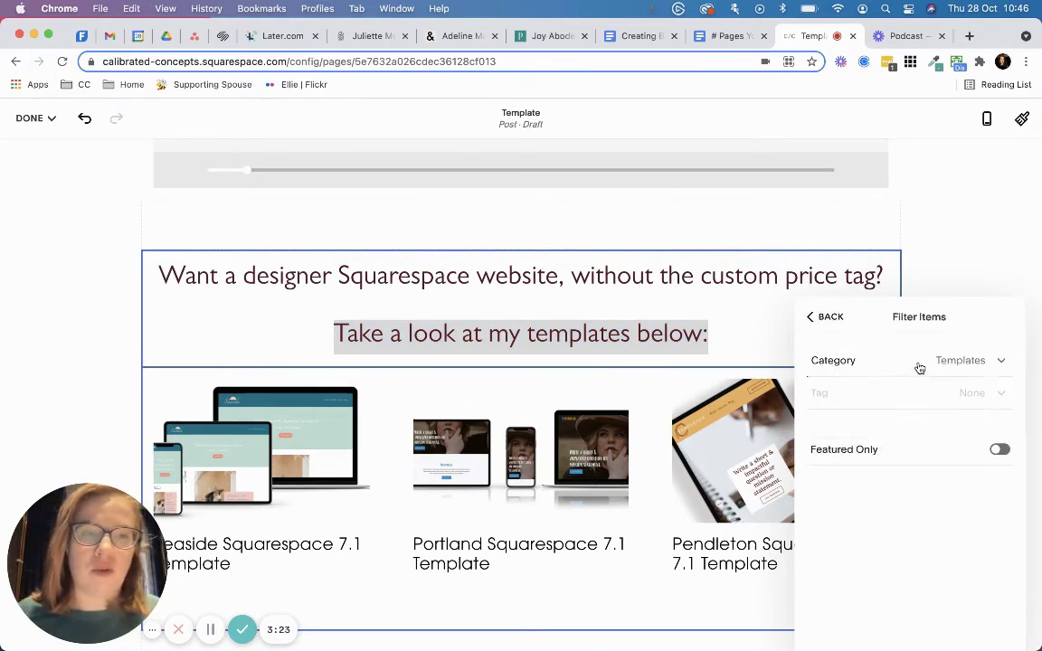
{"action": "left_click", "coordinate": [922, 365]}
{"action": "left_click", "coordinate": [876, 332]}
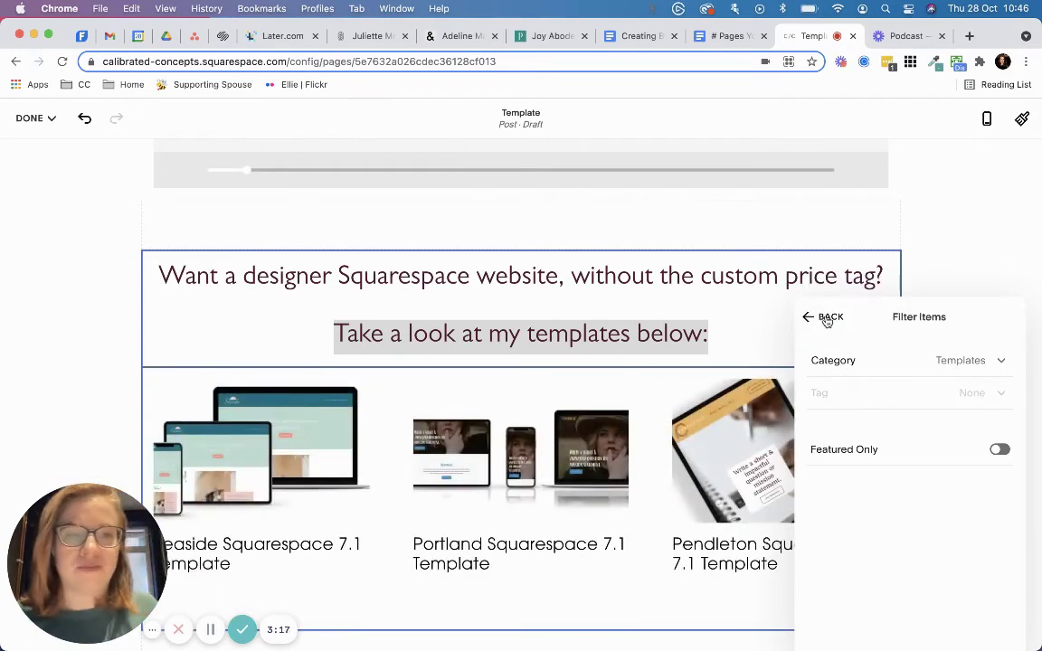
- Format the "Take a look at my templates below:" line as bold Paragraph 1 text
{"action": "left_click", "coordinate": [644, 333]}
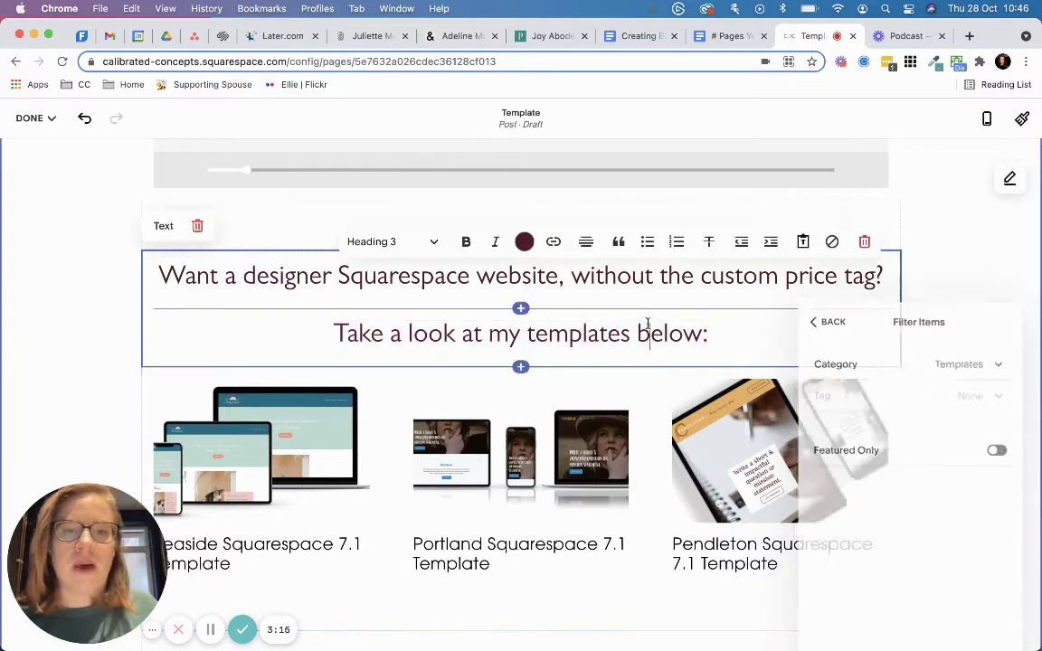
{"action": "triple_click", "coordinate": [592, 321]}
{"action": "left_click", "coordinate": [426, 242]}
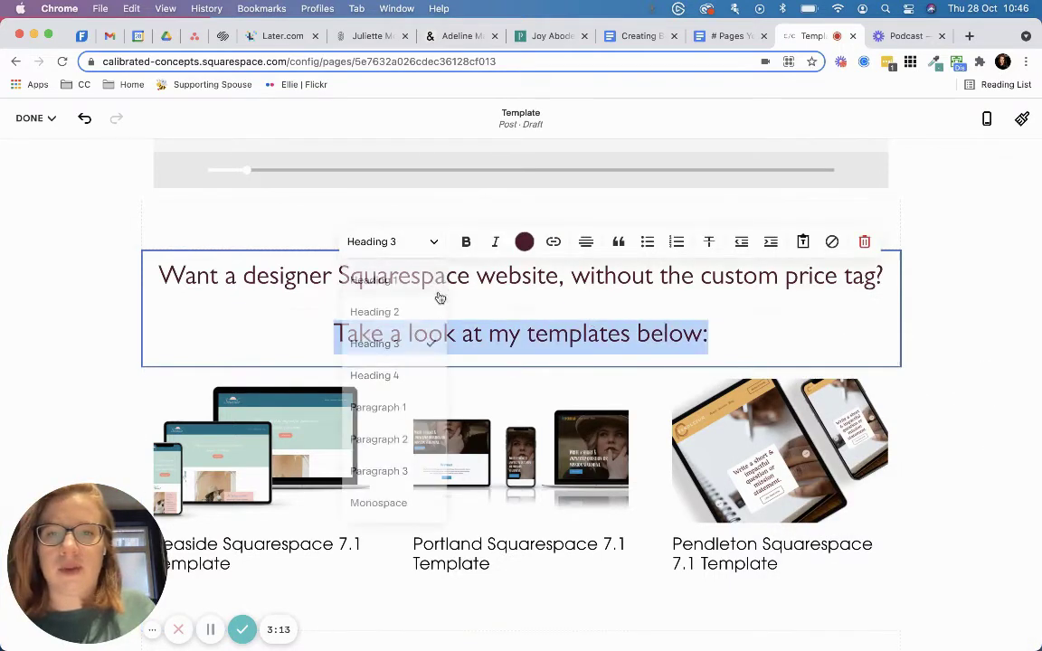
{"action": "left_click", "coordinate": [412, 383]}
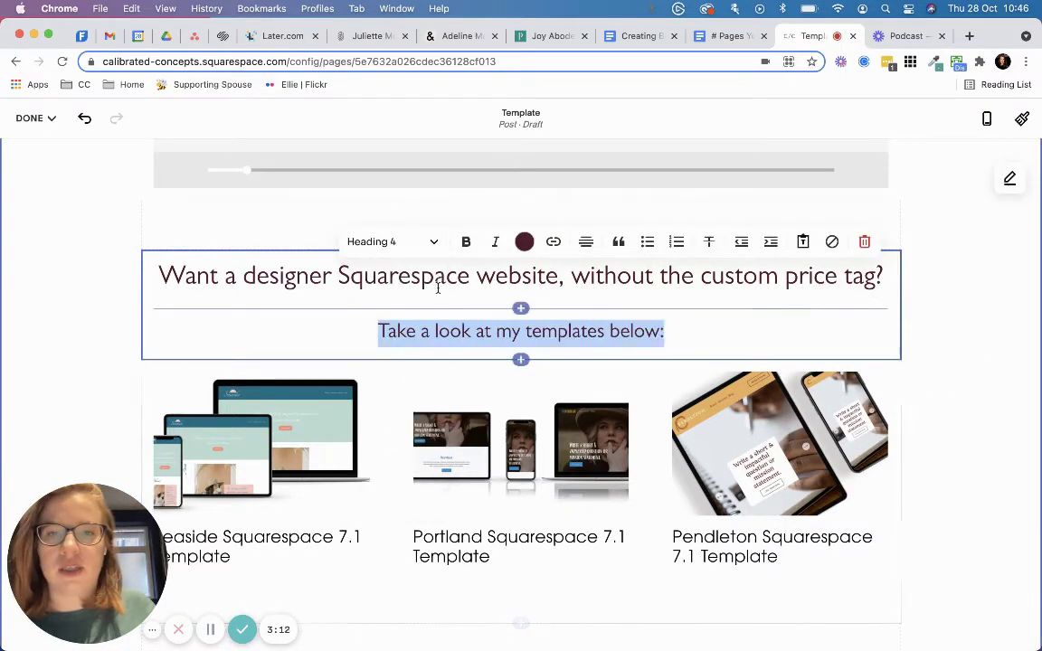
{"action": "left_click", "coordinate": [419, 244]}
{"action": "left_click", "coordinate": [402, 409]}
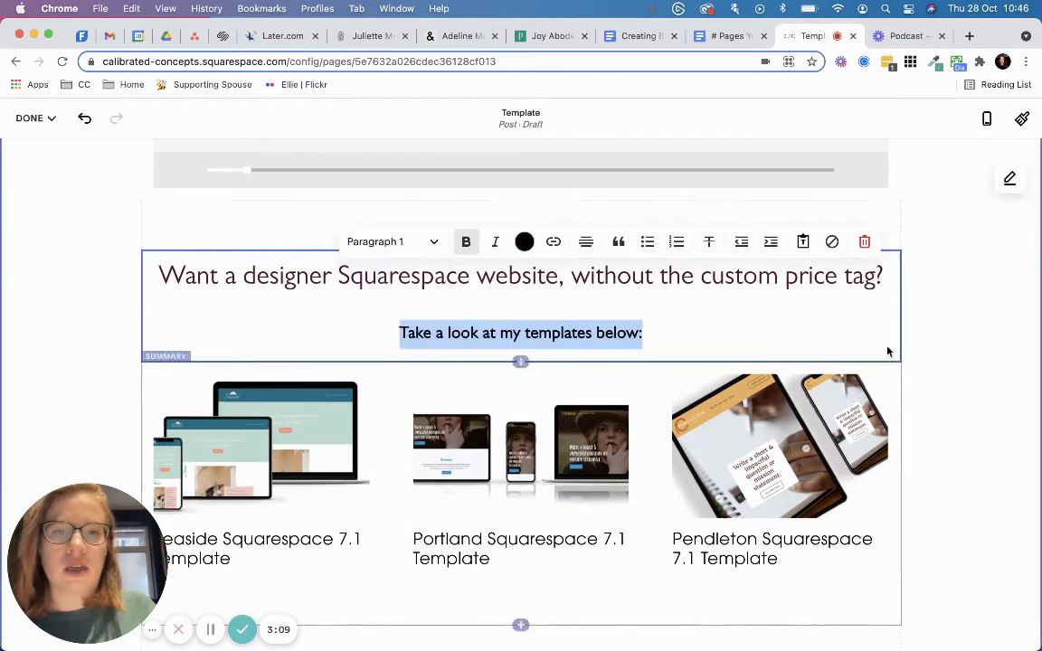
{"action": "left_click", "coordinate": [977, 309]}
- Insert a Product block directly below the shop templates summary
{"action": "scroll", "coordinate": [656, 329], "scroll_direction": "down", "scroll_amount": 5}
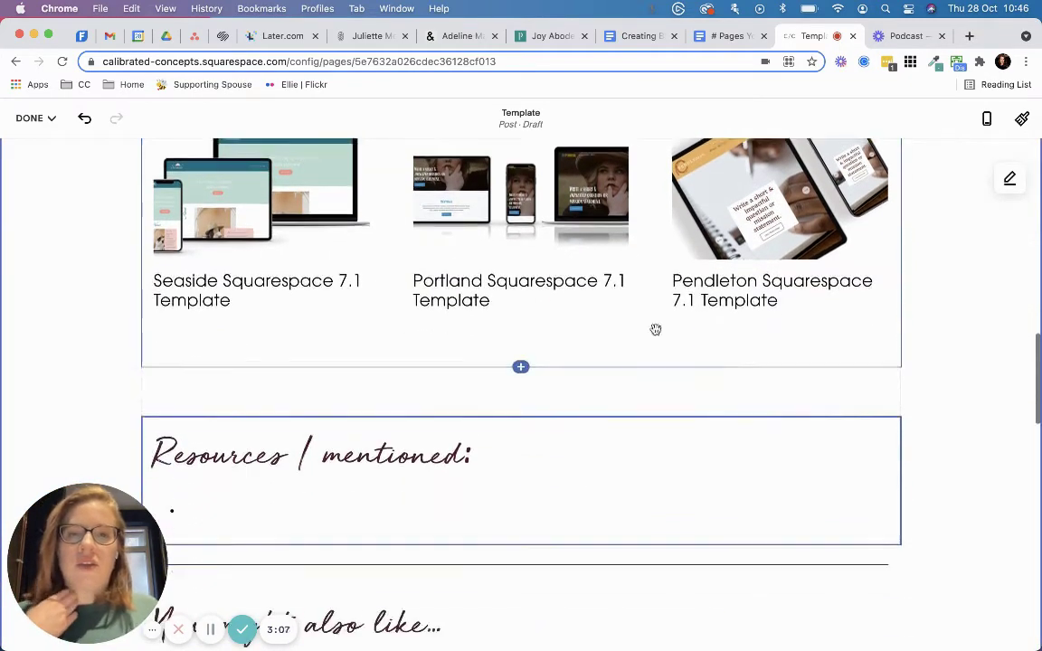
{"action": "left_click", "coordinate": [525, 366]}
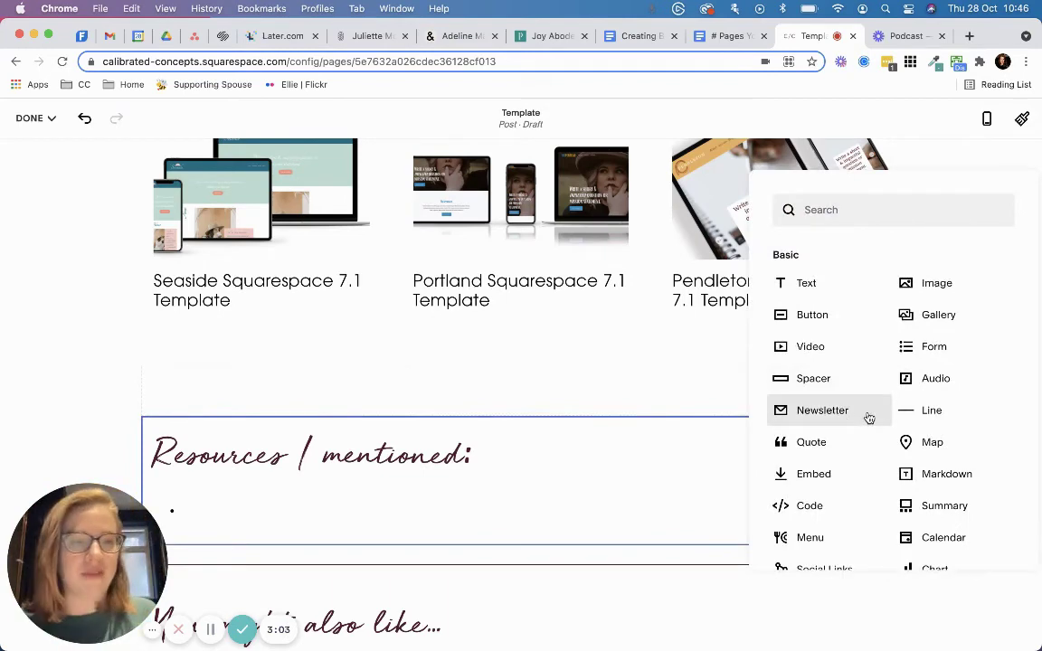
{"action": "scroll", "coordinate": [868, 418], "scroll_direction": "down", "scroll_amount": 8}
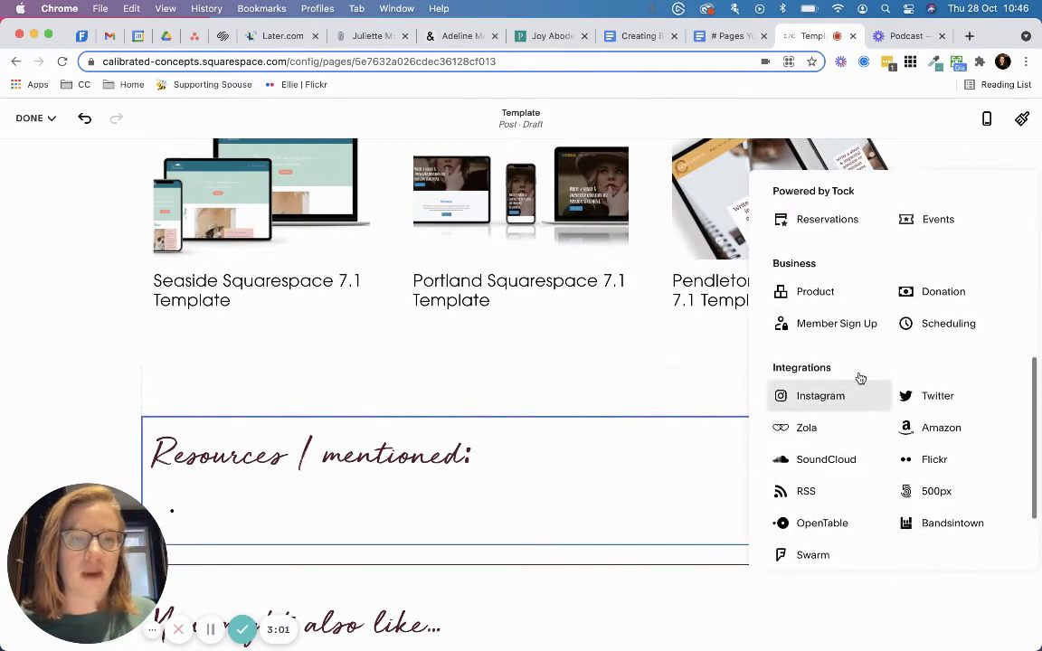
{"action": "left_click", "coordinate": [819, 293]}
- Move the placeholder Product block below the "You might also like…" related-posts summary at the end of the post
{"action": "scroll", "coordinate": [661, 321], "scroll_direction": "down", "scroll_amount": 10}
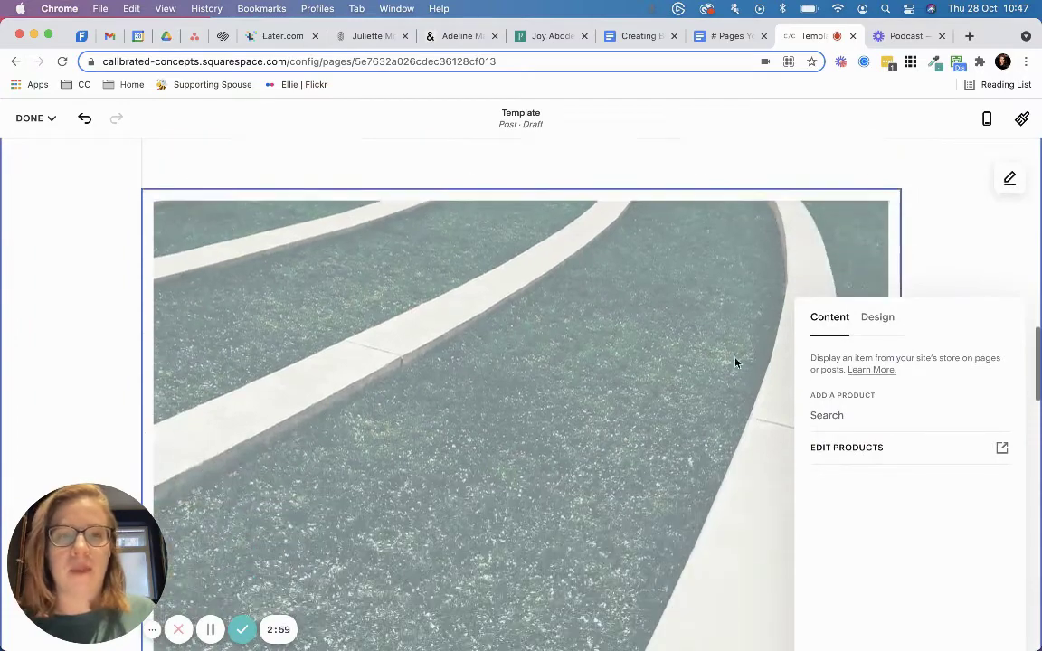
{"action": "scroll", "coordinate": [588, 209], "scroll_direction": "down", "scroll_amount": 2}
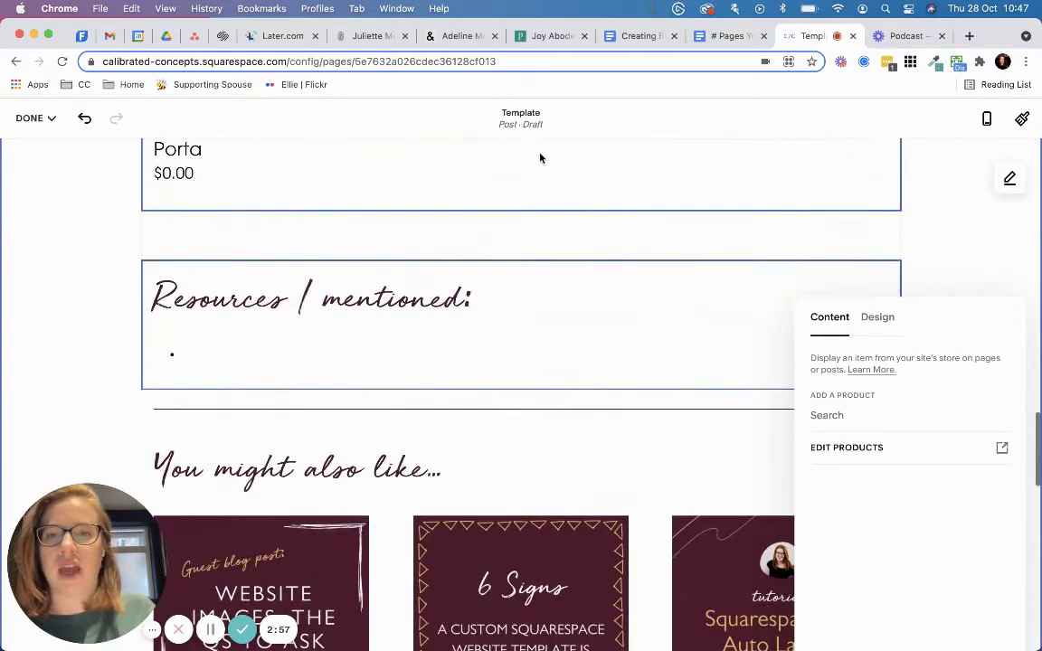
{"action": "left_click_drag", "start_coordinate": [540, 158], "coordinate": [567, 467]}
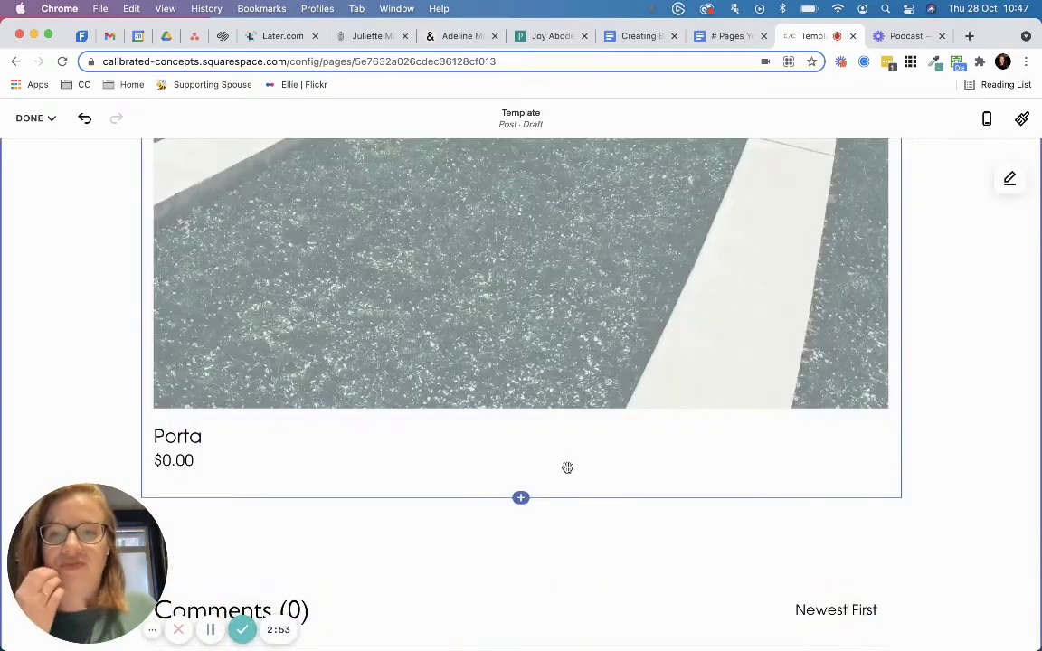
{"action": "scroll", "coordinate": [570, 466], "scroll_direction": "up", "scroll_amount": 5}
- Insert a Spacer above the Product block and a Text block under it reading "Want some help perfecting your existing Squarespace website?"
{"action": "left_click", "coordinate": [518, 410]}
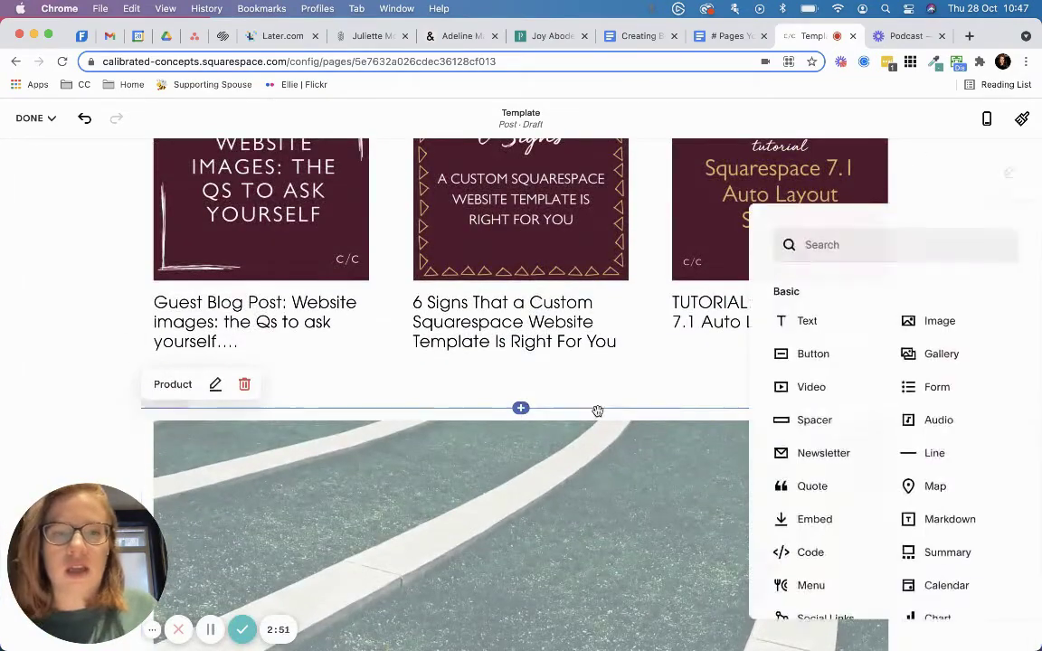
{"action": "left_click", "coordinate": [817, 423]}
{"action": "left_click", "coordinate": [522, 458]}
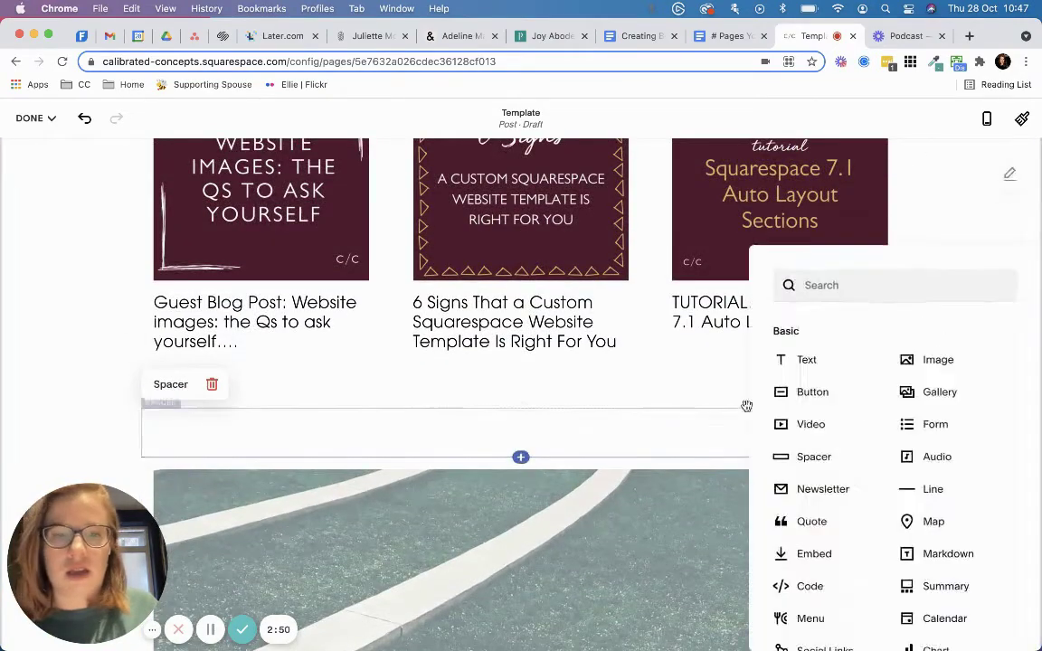
{"action": "left_click", "coordinate": [808, 358]}
{"action": "left_click", "coordinate": [313, 475]}
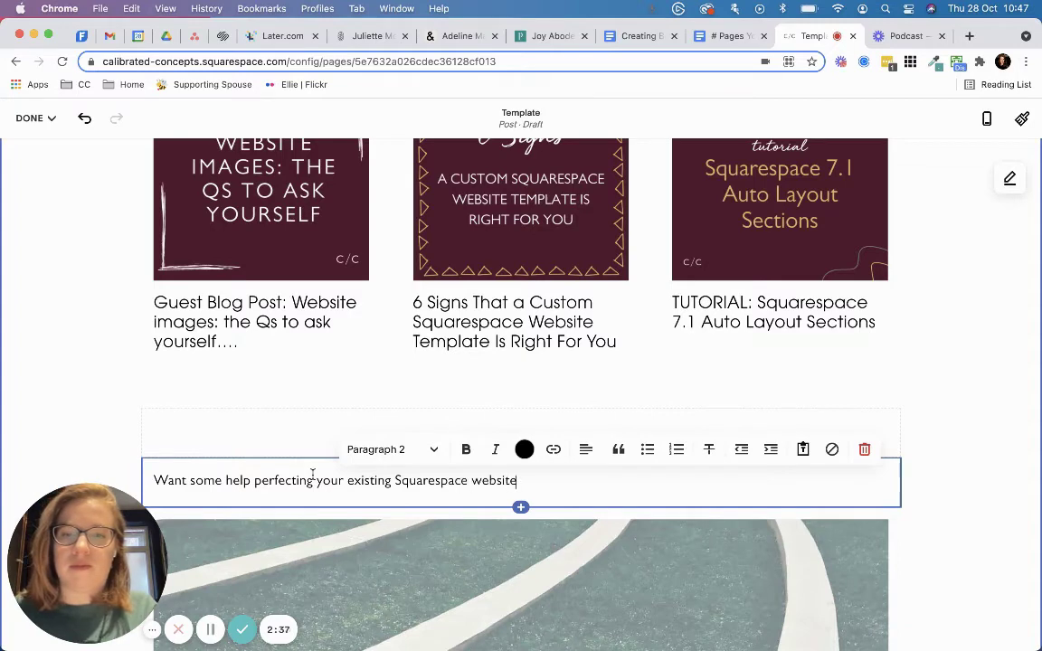
- Format the "Want some help perfecting your existing Squarespace website?" line as a centered Heading 3
{"action": "left_click", "coordinate": [389, 450]}
{"action": "left_click", "coordinate": [403, 221]}
{"action": "scroll", "coordinate": [584, 403], "scroll_direction": "down", "scroll_amount": 3}
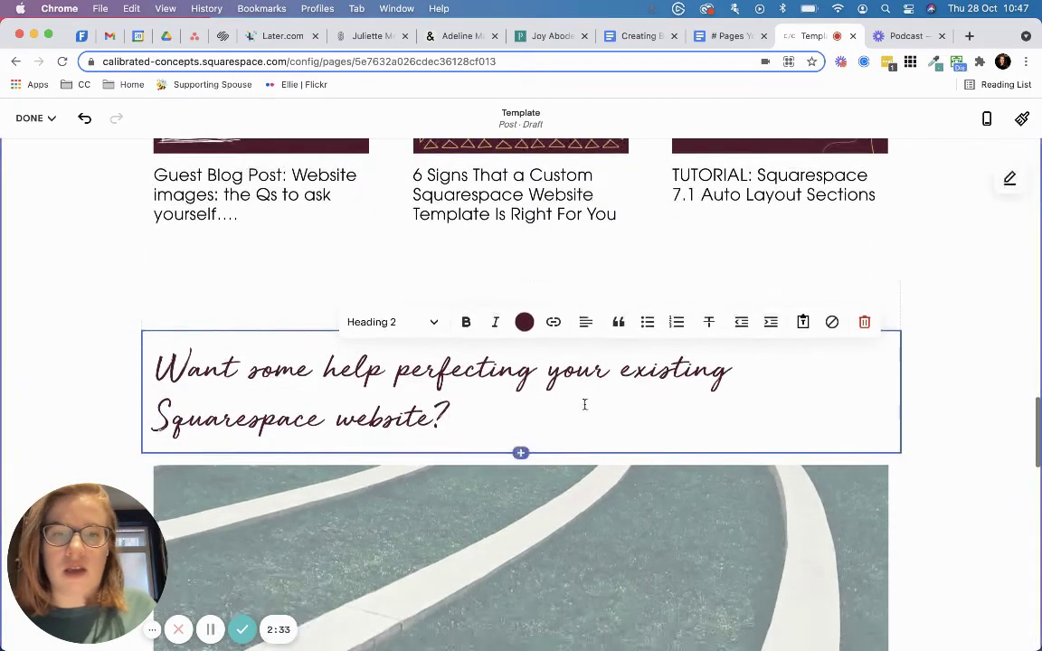
{"action": "left_click", "coordinate": [422, 324]}
{"action": "left_click", "coordinate": [400, 425]}
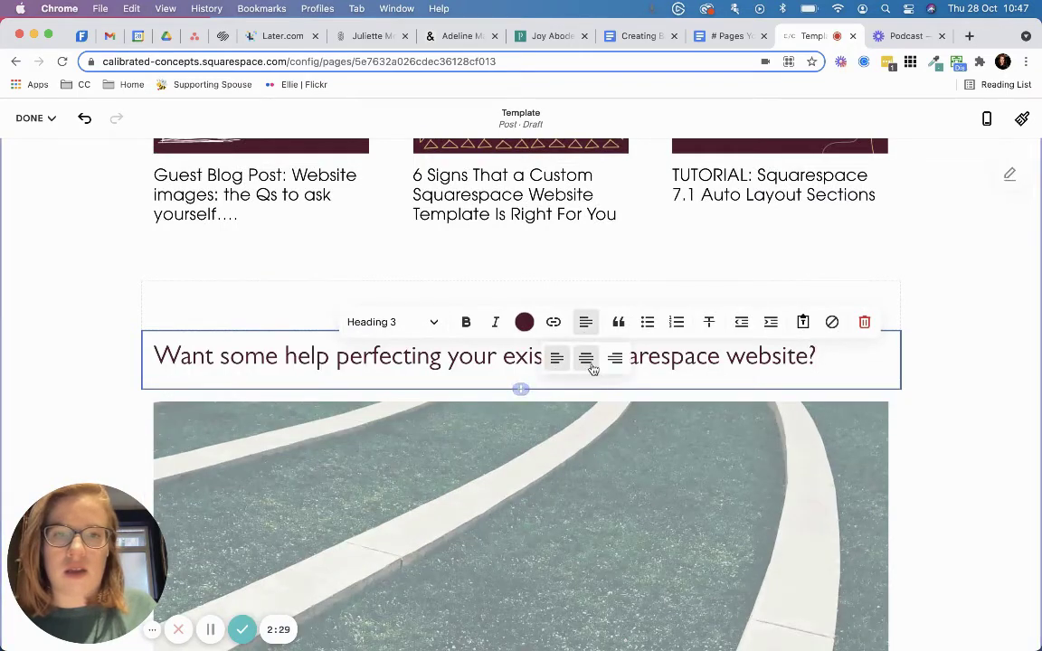
{"action": "left_click", "coordinate": [586, 359]}
- Search the store's products for the Product block and select Squarespace Power Hour
{"action": "scroll", "coordinate": [637, 430], "scroll_direction": "down", "scroll_amount": 10}
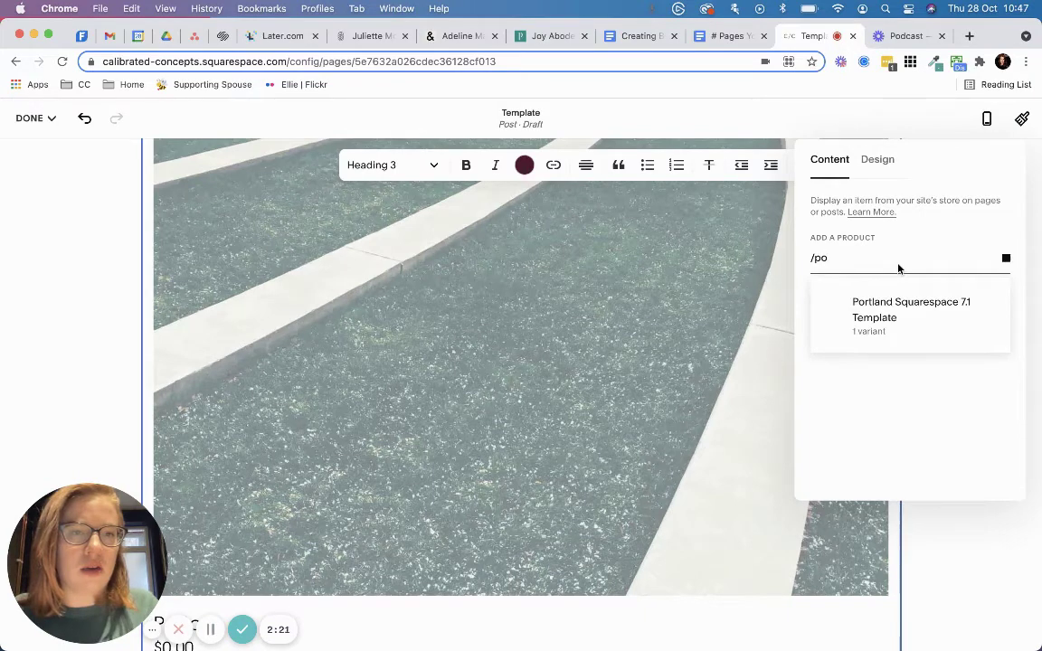
{"action": "key", "text": "BackSpace"}
{"action": "key", "text": "BackSpace"}
{"action": "key", "text": "BackSpace"}
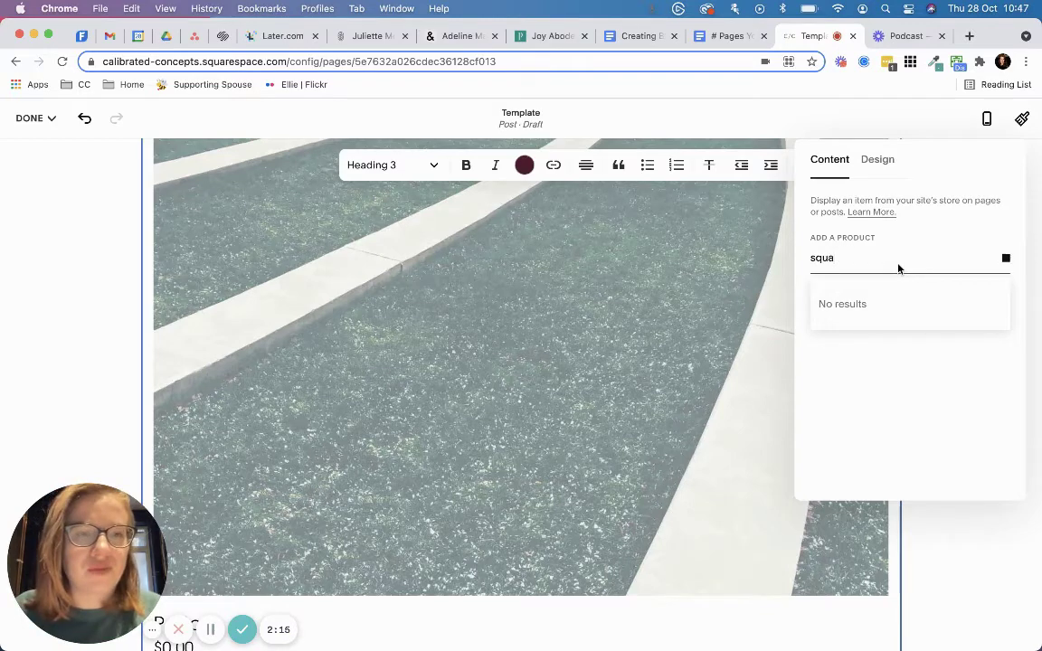
{"action": "left_click", "coordinate": [914, 303]}
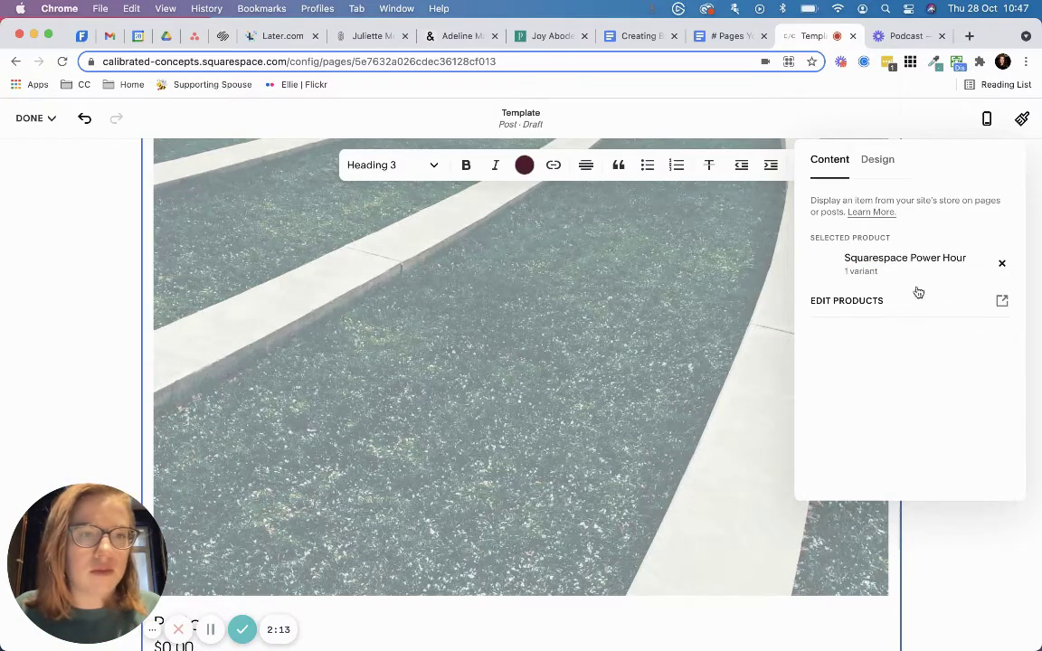
- Enable the Add to Cart Button for the Squarespace Power Hour product and set its alignment to center
{"action": "scroll", "coordinate": [537, 294], "scroll_direction": "up", "scroll_amount": 5}
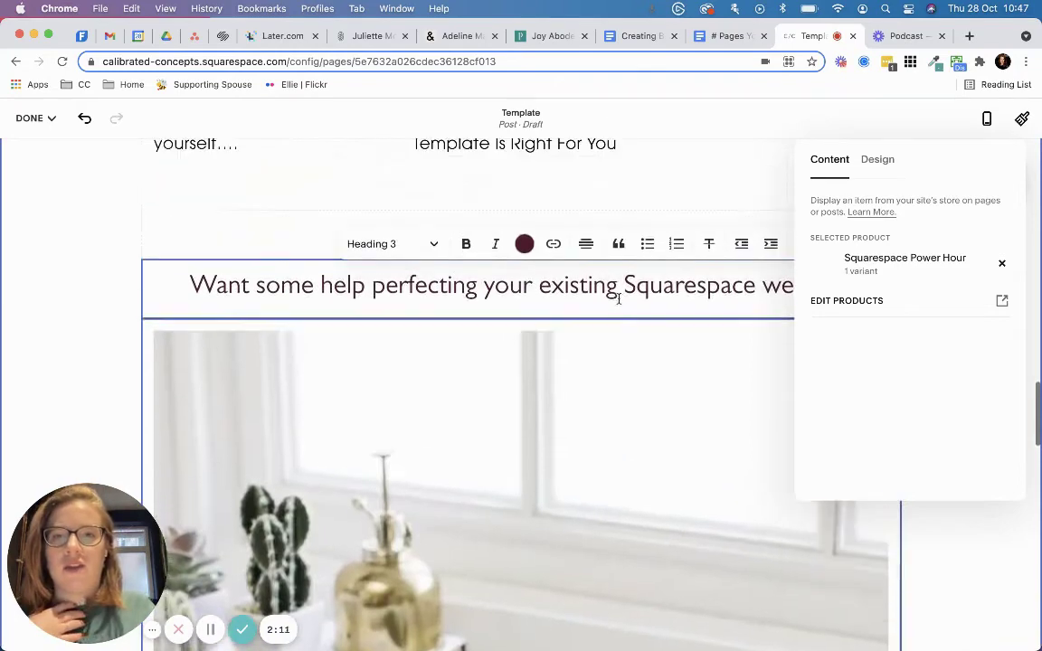
{"action": "scroll", "coordinate": [623, 304], "scroll_direction": "down", "scroll_amount": 3}
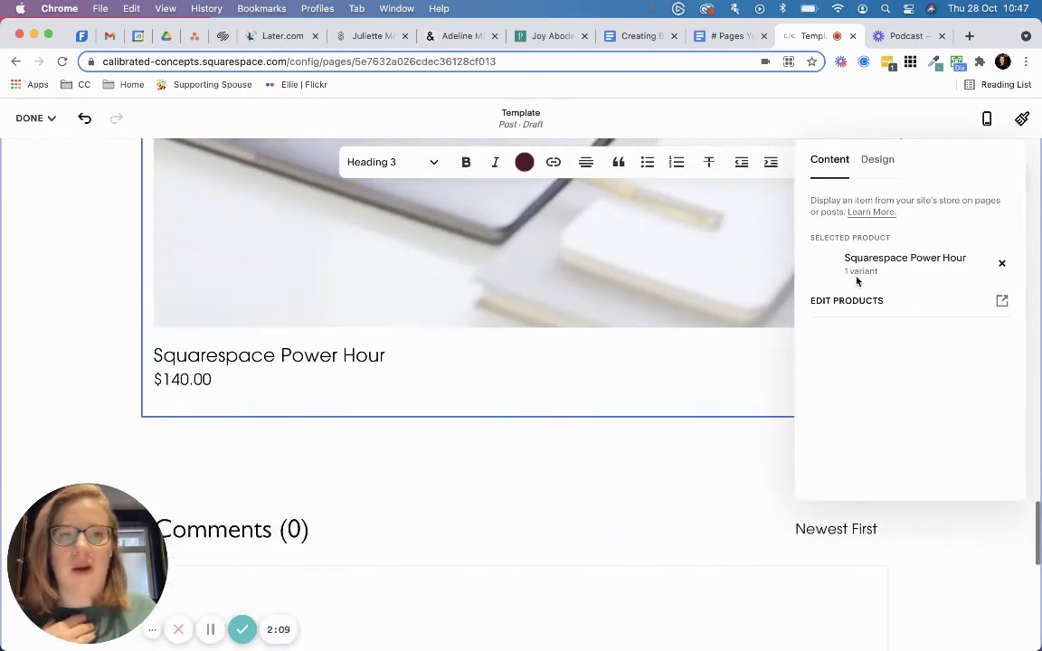
{"action": "left_click", "coordinate": [875, 159]}
{"action": "scroll", "coordinate": [929, 357], "scroll_direction": "down", "scroll_amount": 1}
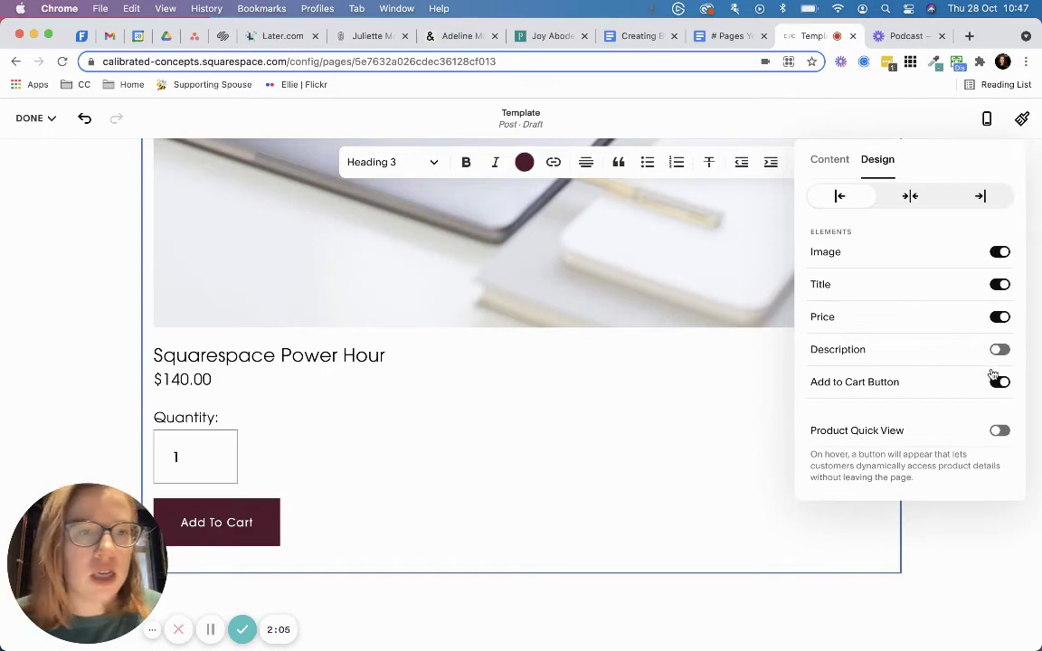
{"action": "scroll", "coordinate": [911, 163], "scroll_direction": "up", "scroll_amount": 1}
{"action": "left_click", "coordinate": [910, 198]}
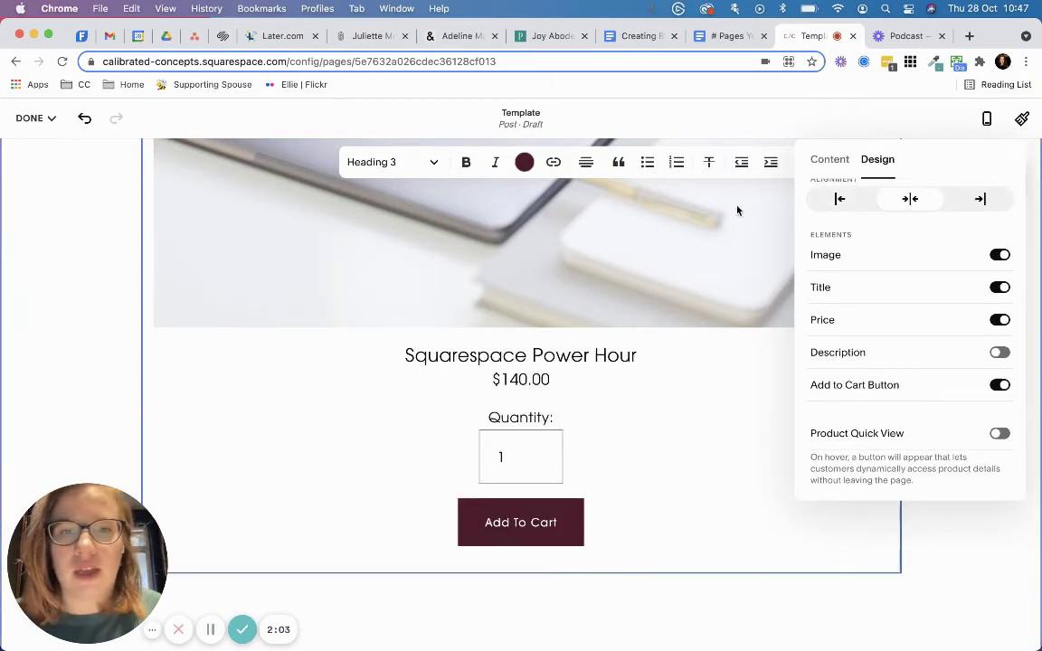
{"action": "scroll", "coordinate": [735, 210], "scroll_direction": "up", "scroll_amount": 5}
{"action": "left_click", "coordinate": [930, 444]}
{"action": "scroll", "coordinate": [905, 425], "scroll_direction": "down", "scroll_amount": 2}
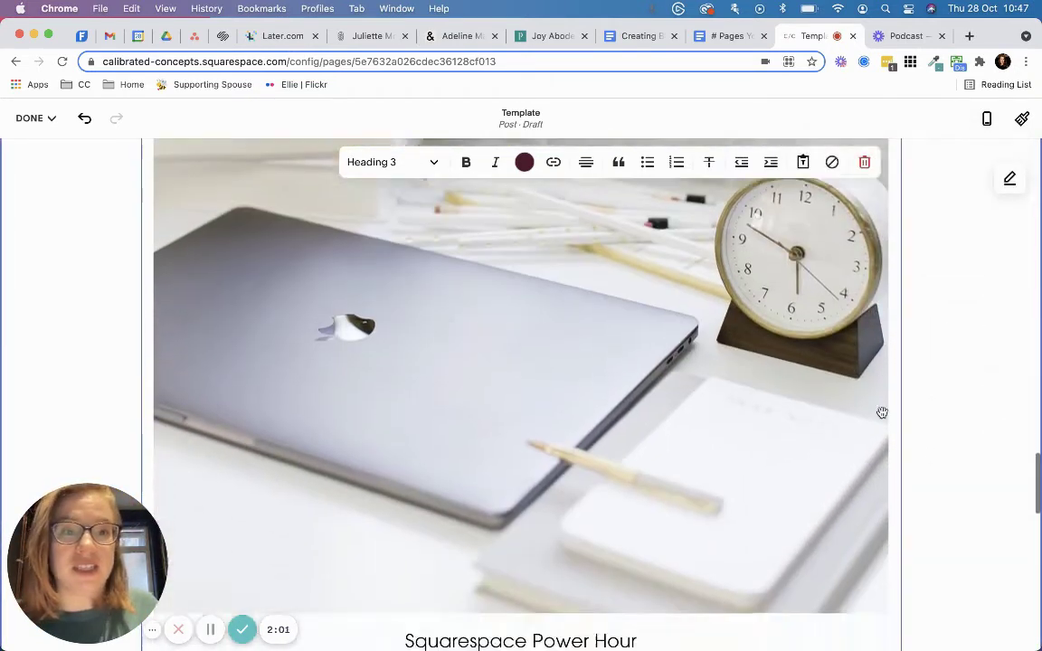
- Add a Spacer block to the right of the Squarespace Power Hour product, halving the product's width
{"action": "scroll", "coordinate": [635, 505], "scroll_direction": "down", "scroll_amount": 5}
{"action": "left_click", "coordinate": [521, 488]}
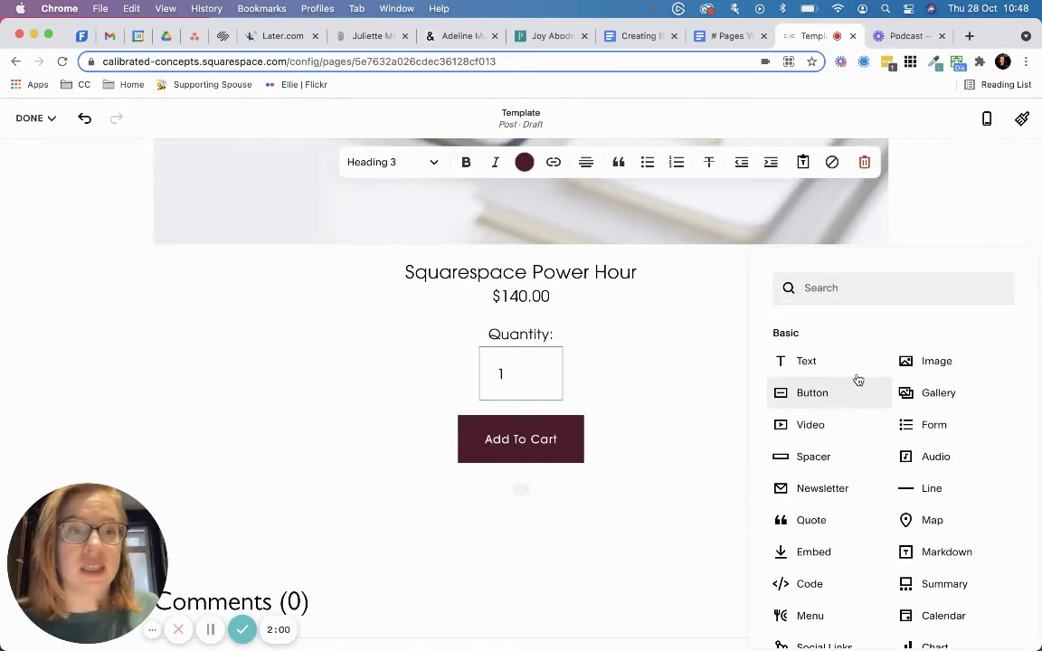
{"action": "left_click_drag", "start_coordinate": [811, 457], "coordinate": [668, 272]}
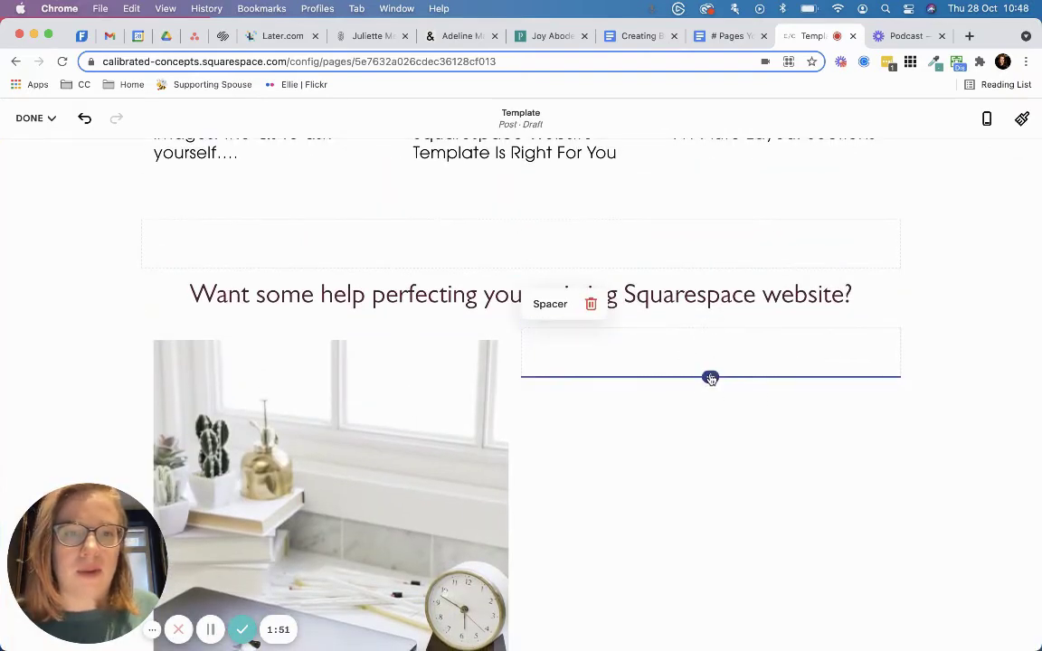
- Add another Spacer block below the Squarespace Power Hour product and save the post
{"action": "left_click", "coordinate": [709, 377]}
{"action": "left_click_drag", "start_coordinate": [815, 392], "coordinate": [195, 298]}
{"action": "scroll", "coordinate": [321, 314], "scroll_direction": "up", "scroll_amount": 5}
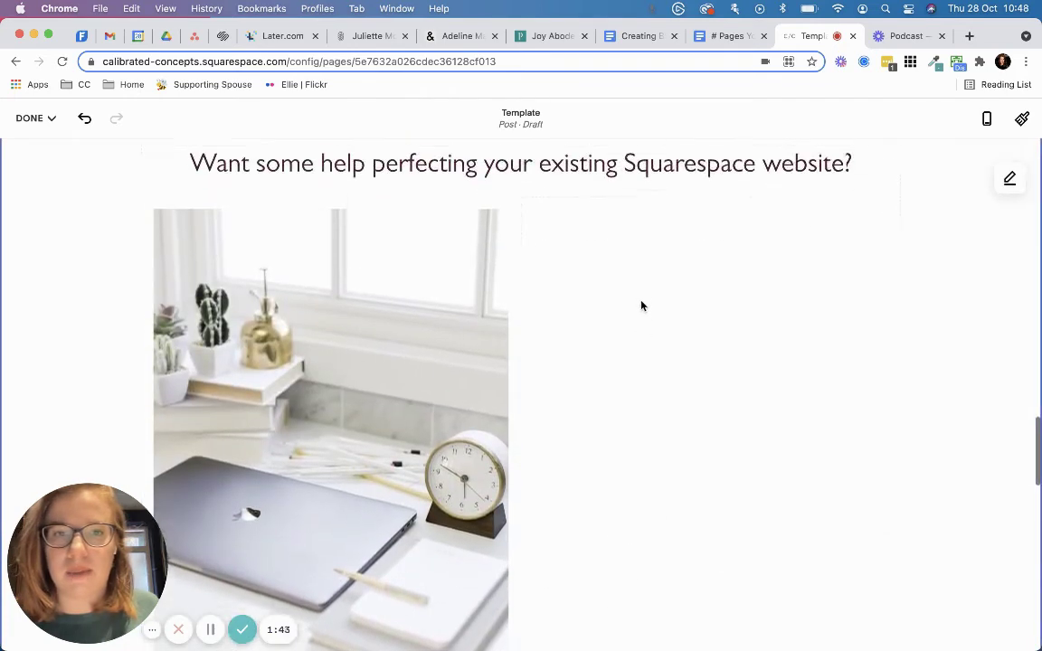
{"action": "scroll", "coordinate": [254, 308], "scroll_direction": "down", "scroll_amount": 10}
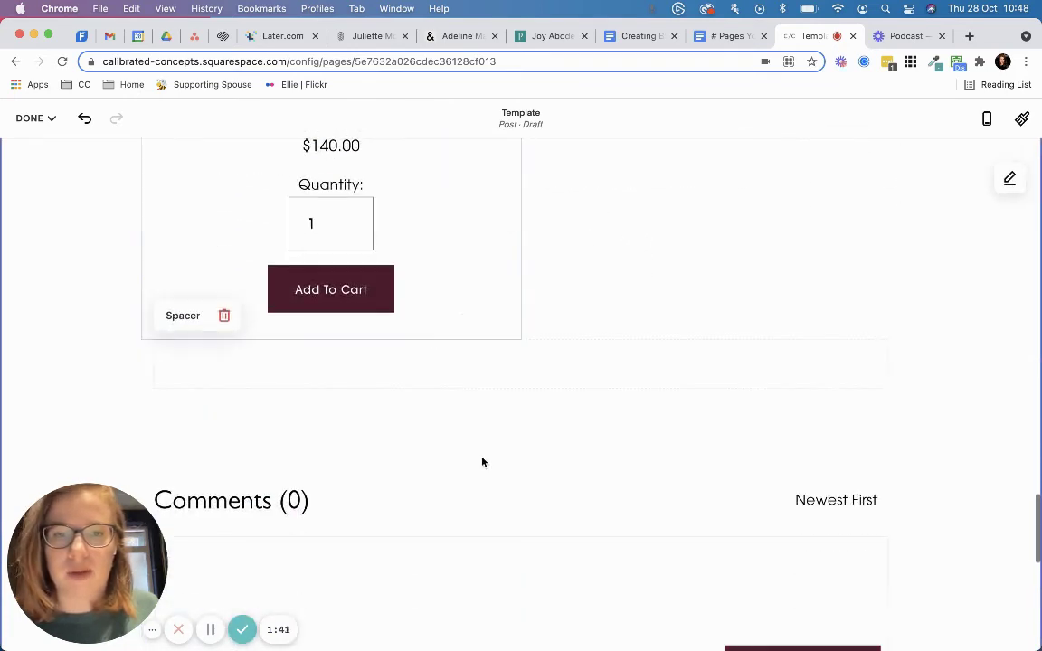
{"action": "scroll", "coordinate": [232, 200], "scroll_direction": "up", "scroll_amount": 2}
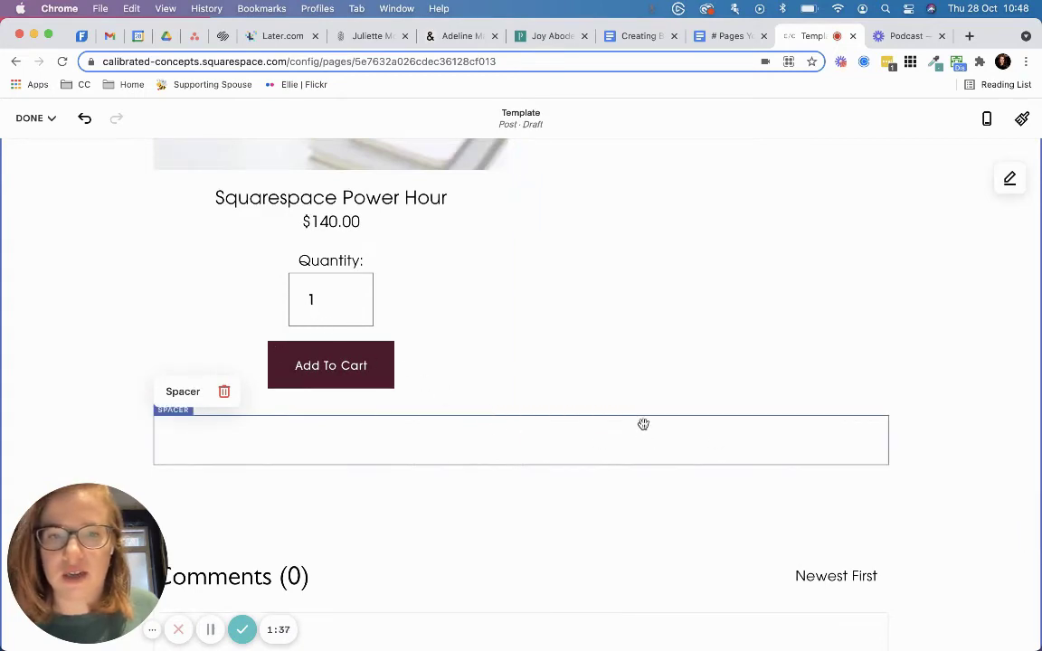
{"action": "left_click", "coordinate": [45, 117]}
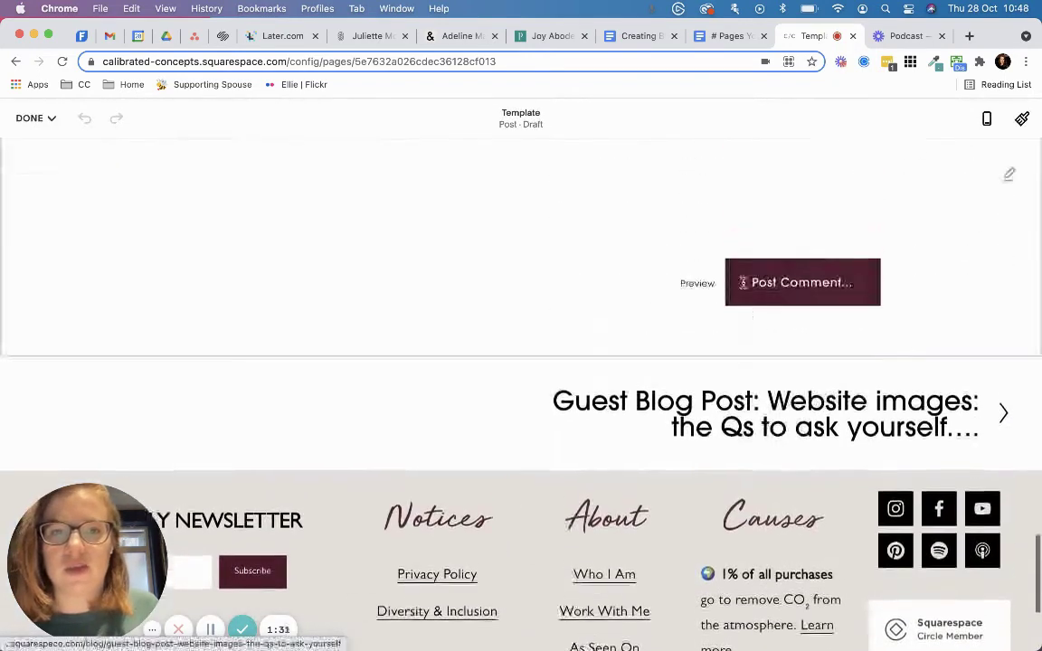
- Move the lower spacer to the left of the product and narrow both side spacers to enlarge the centered product
{"action": "scroll", "coordinate": [567, 412], "scroll_direction": "up", "scroll_amount": 5}
{"action": "left_click_drag", "start_coordinate": [565, 345], "coordinate": [145, 299]}
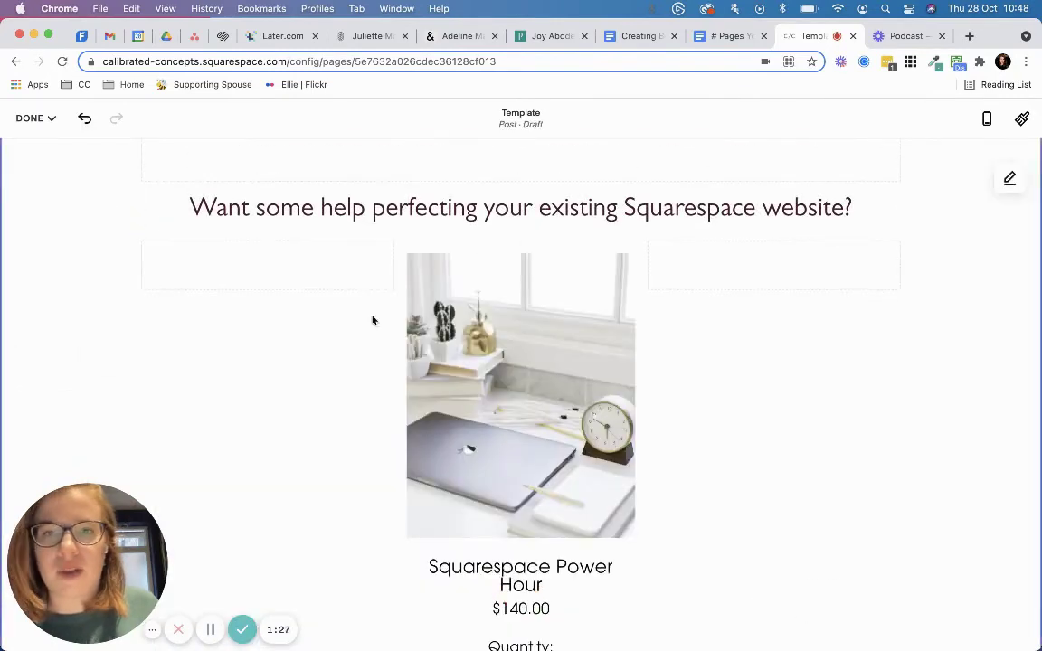
{"action": "left_click_drag", "start_coordinate": [391, 259], "coordinate": [286, 261]}
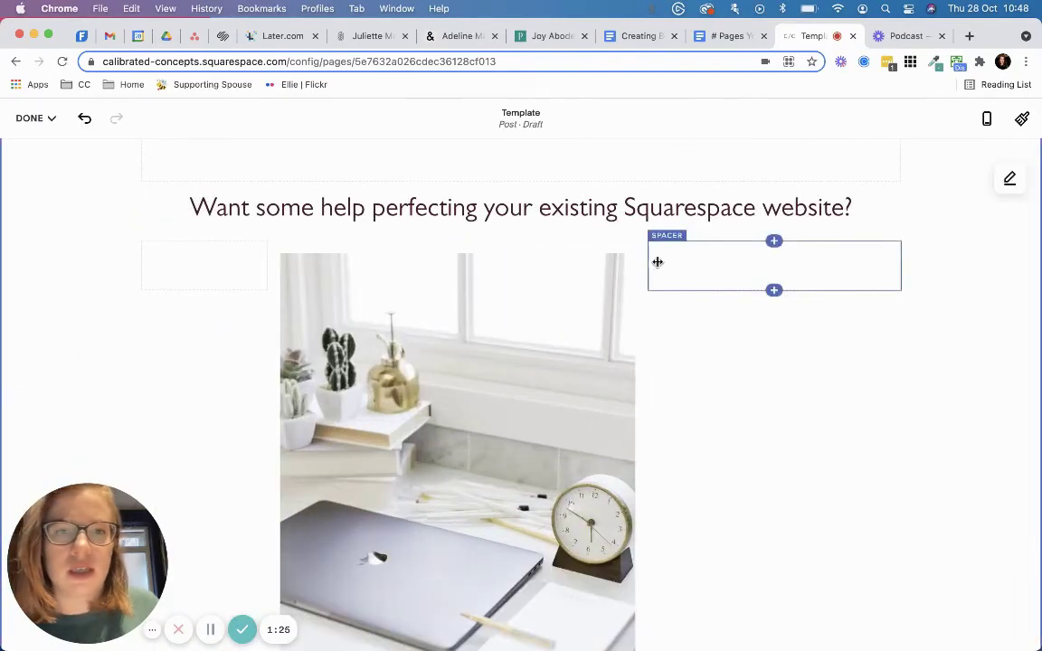
{"action": "left_click_drag", "start_coordinate": [658, 260], "coordinate": [731, 264]}
{"action": "scroll", "coordinate": [743, 263], "scroll_direction": "down", "scroll_amount": 5}
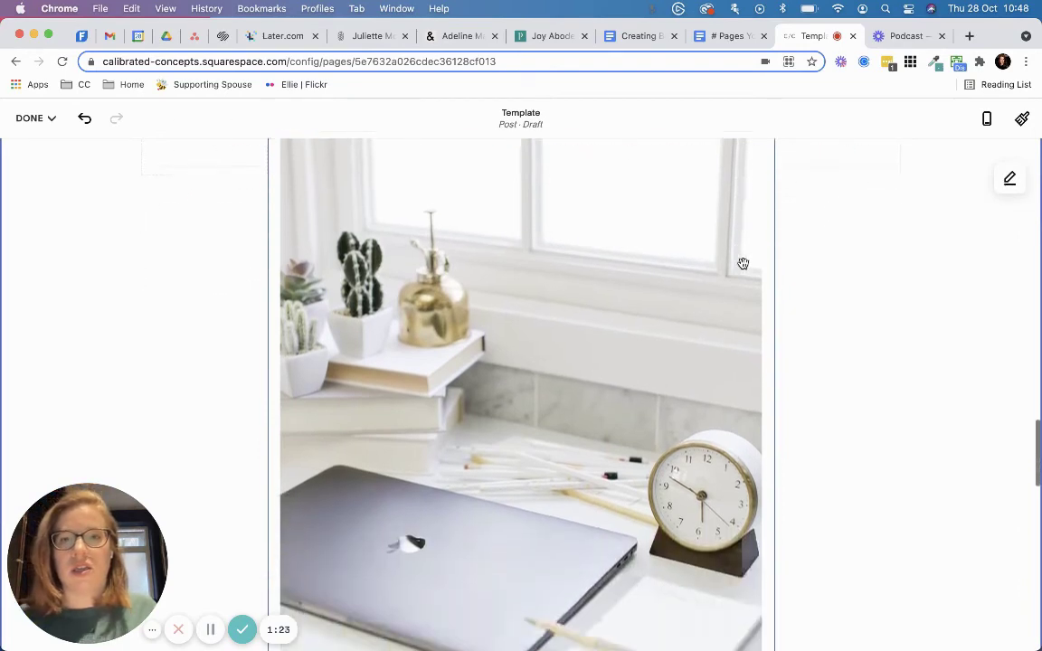
{"action": "scroll", "coordinate": [742, 263], "scroll_direction": "down", "scroll_amount": 2}
{"action": "scroll", "coordinate": [760, 263], "scroll_direction": "up", "scroll_amount": 5}
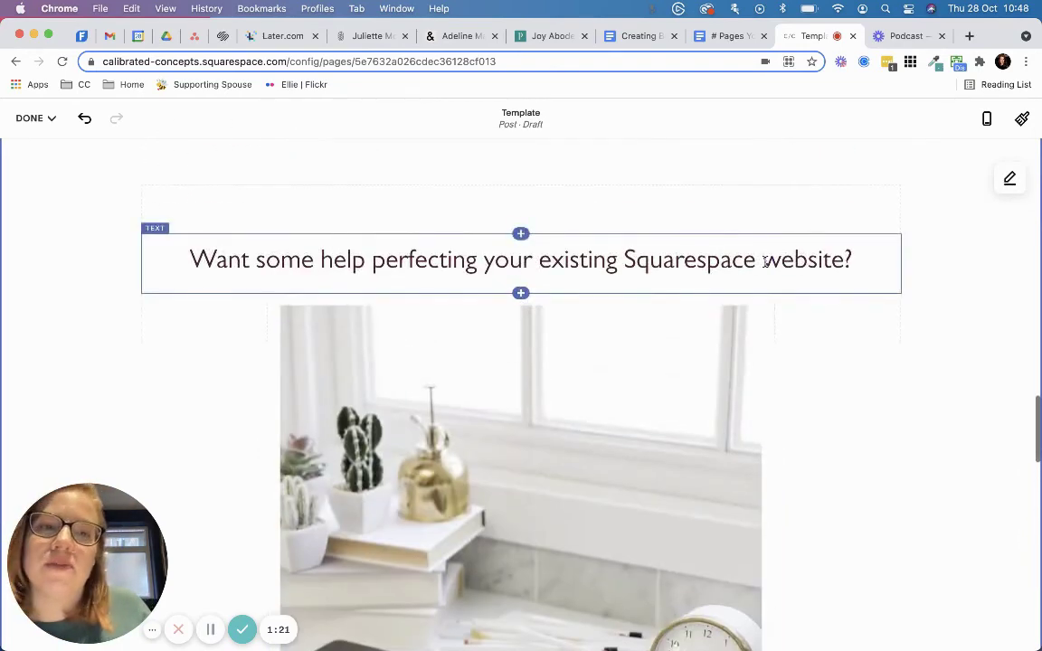
- Try the "Want some help perfecting…" heading in a column left of the product, and return it to full width above
{"action": "left_click_drag", "start_coordinate": [766, 236], "coordinate": [318, 337]}
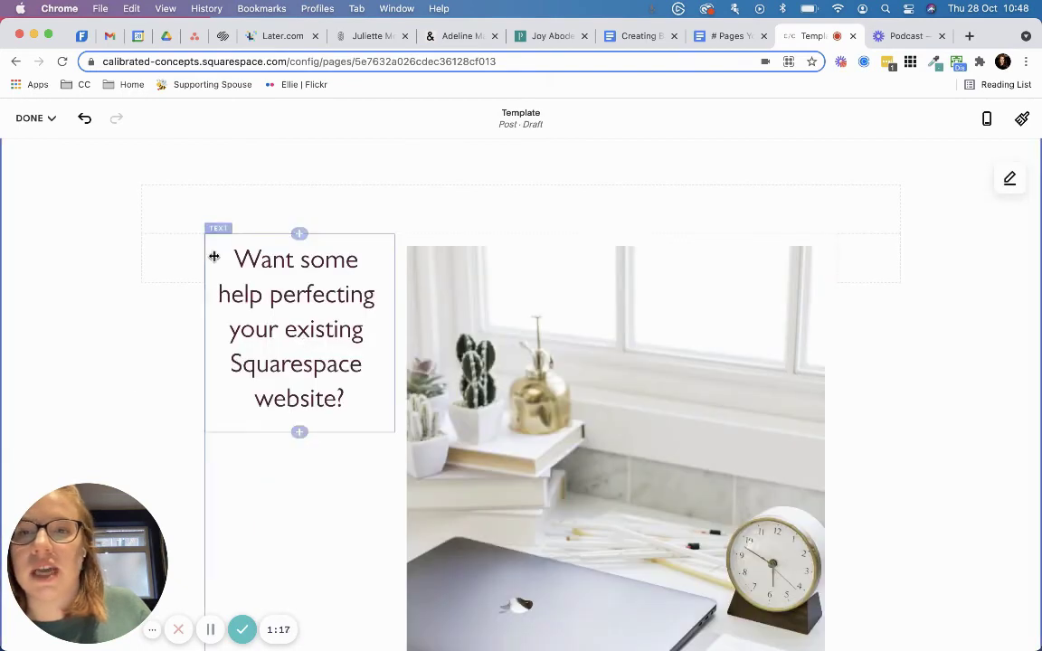
{"action": "scroll", "coordinate": [579, 286], "scroll_direction": "down", "scroll_amount": 3}
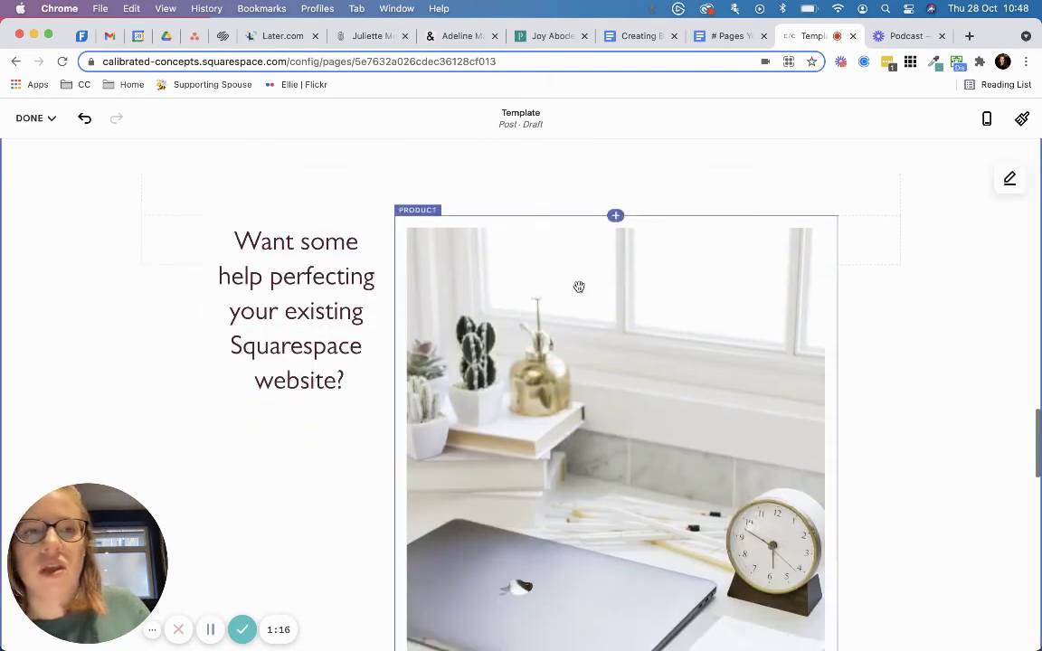
{"action": "scroll", "coordinate": [323, 272], "scroll_direction": "up", "scroll_amount": 2}
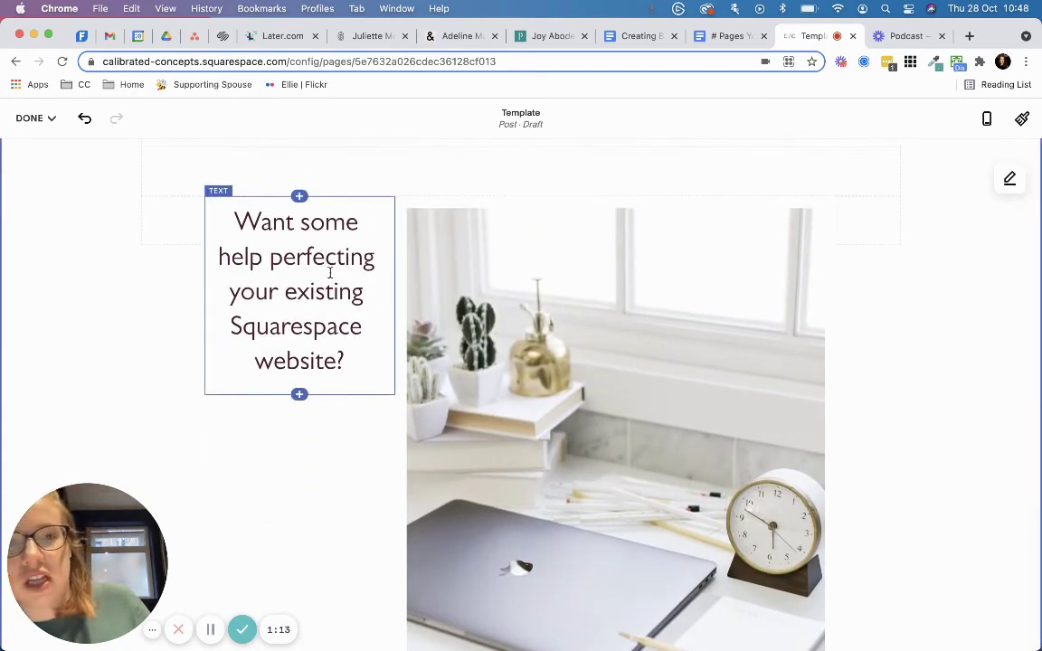
{"action": "scroll", "coordinate": [331, 276], "scroll_direction": "down", "scroll_amount": 5}
{"action": "scroll", "coordinate": [336, 283], "scroll_direction": "up", "scroll_amount": 6}
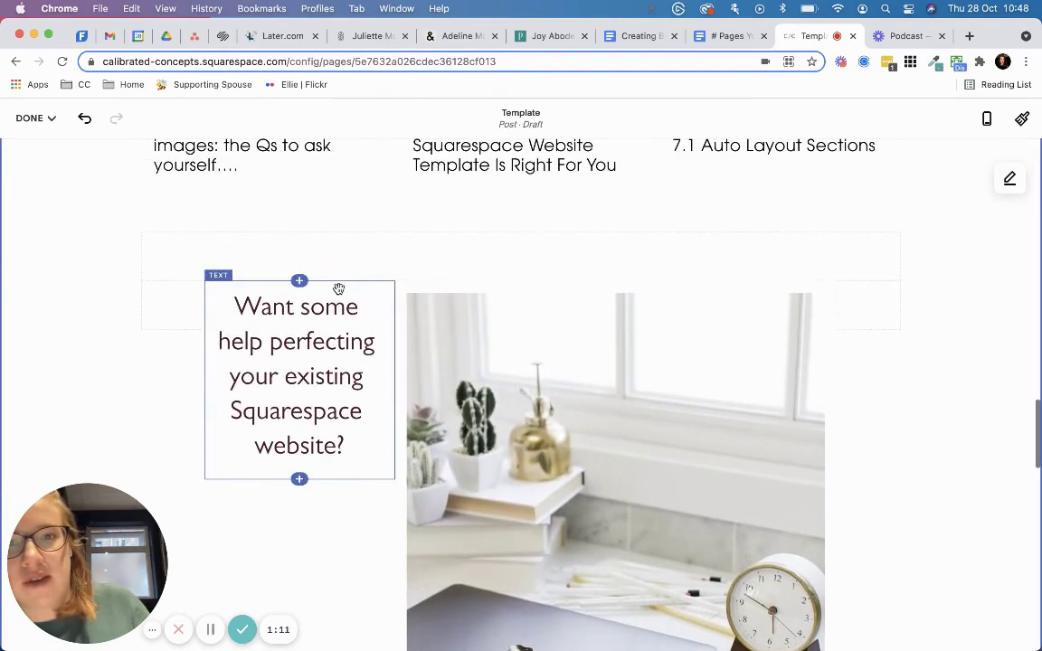
{"action": "left_click_drag", "start_coordinate": [338, 288], "coordinate": [475, 286]}
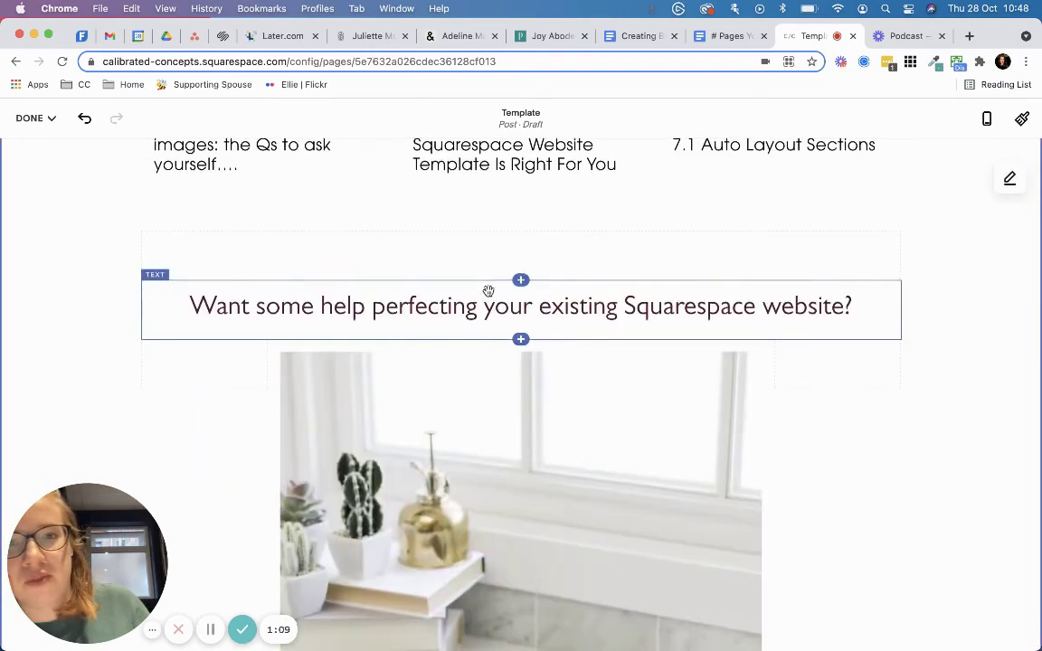
- Review the post template's layout, from the video placeholder and templates promotion to the related posts and product call-to-action
{"action": "scroll", "coordinate": [488, 291], "scroll_direction": "down", "scroll_amount": 8}
{"action": "scroll", "coordinate": [489, 290], "scroll_direction": "up", "scroll_amount": 7}
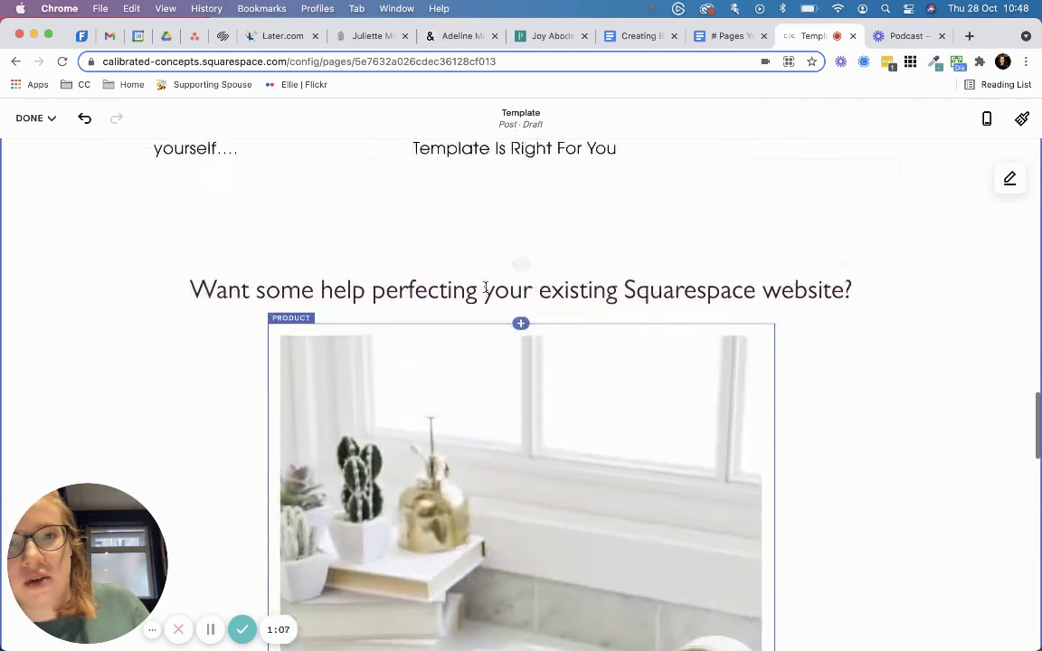
{"action": "scroll", "coordinate": [485, 286], "scroll_direction": "down", "scroll_amount": 8}
{"action": "scroll", "coordinate": [486, 286], "scroll_direction": "up", "scroll_amount": 6}
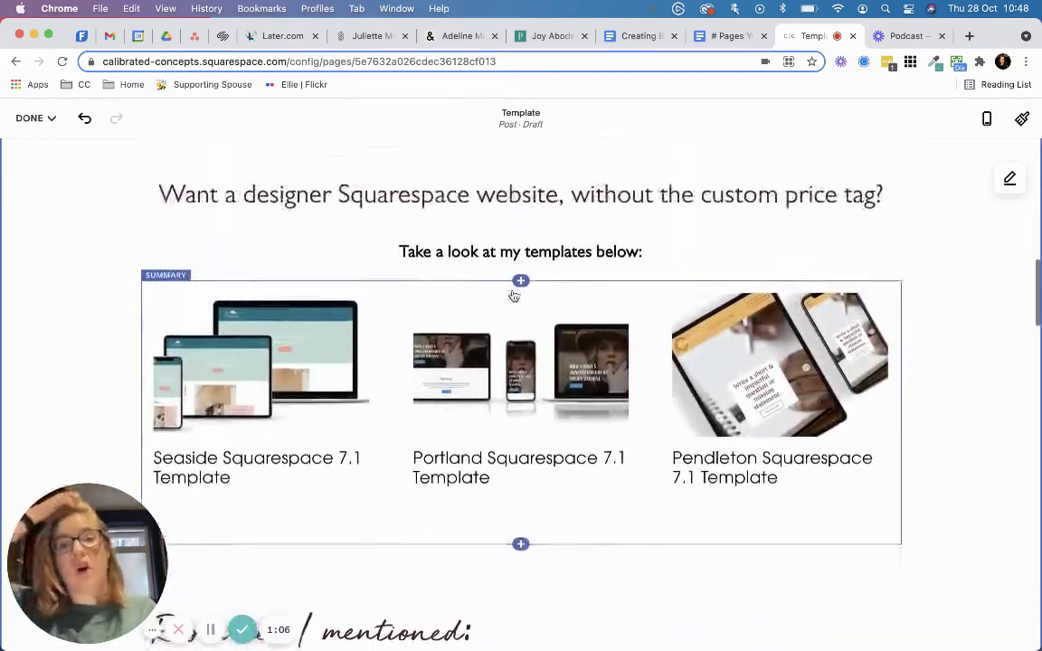
{"action": "scroll", "coordinate": [489, 333], "scroll_direction": "up", "scroll_amount": 5}
{"action": "scroll", "coordinate": [485, 331], "scroll_direction": "down", "scroll_amount": 6}
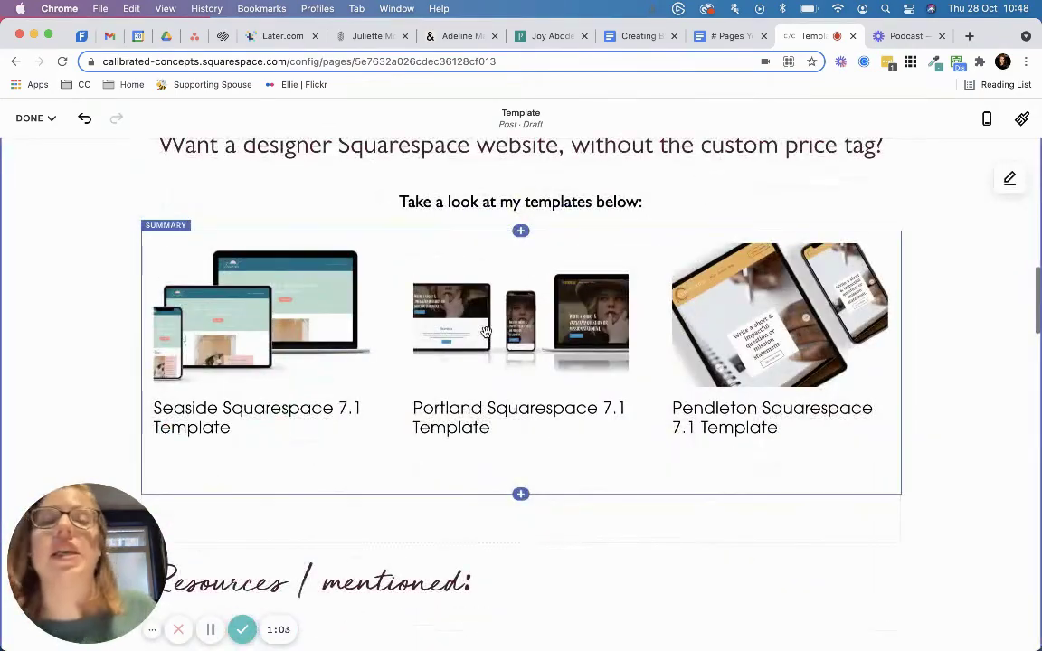
{"action": "scroll", "coordinate": [535, 227], "scroll_direction": "down", "scroll_amount": 15}
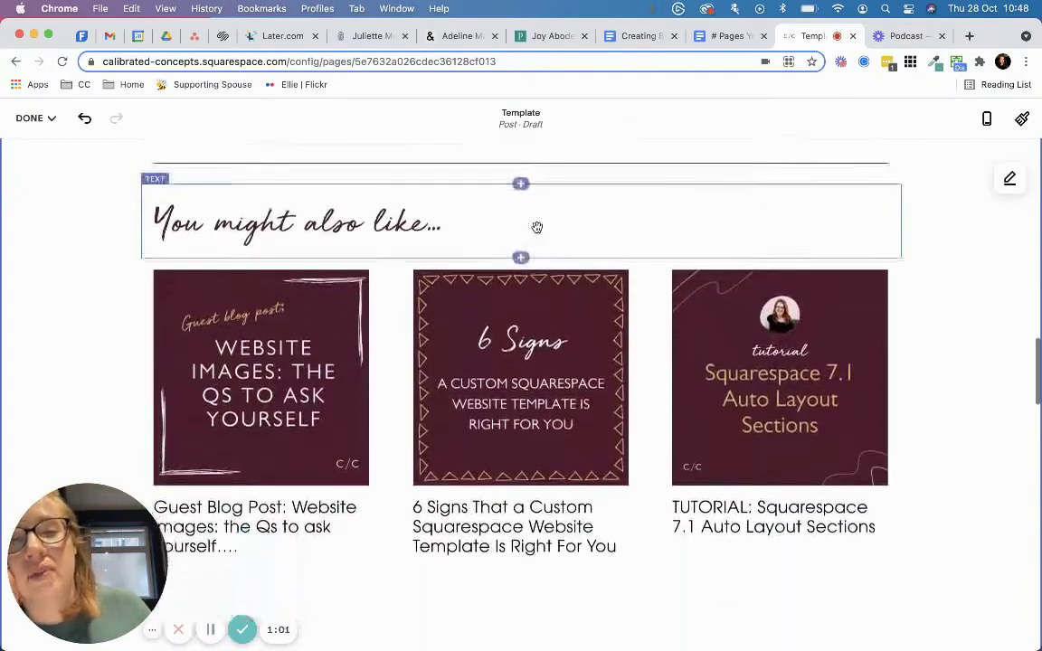
{"action": "scroll", "coordinate": [532, 444], "scroll_direction": "down", "scroll_amount": 5}
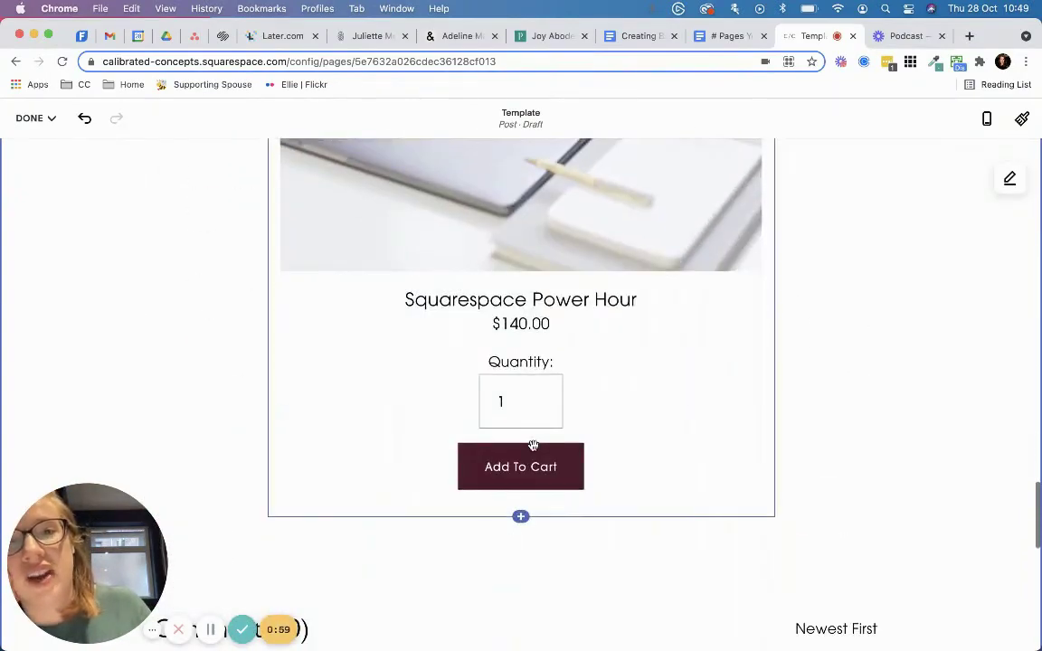
{"action": "scroll", "coordinate": [534, 445], "scroll_direction": "up", "scroll_amount": 20}
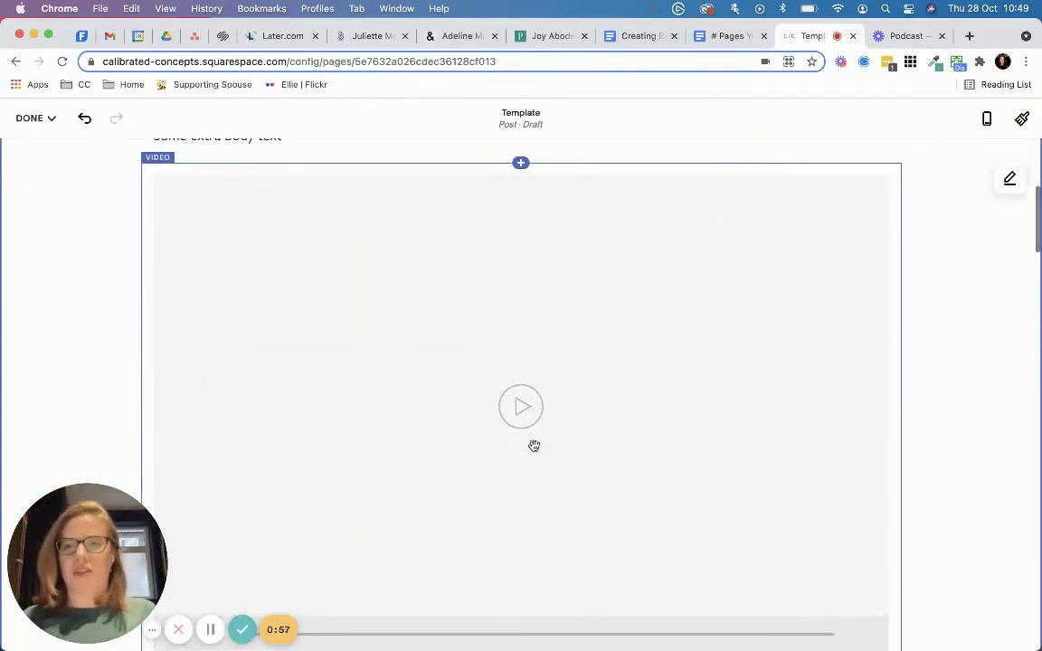
{"action": "scroll", "coordinate": [660, 317], "scroll_direction": "down", "scroll_amount": 10}
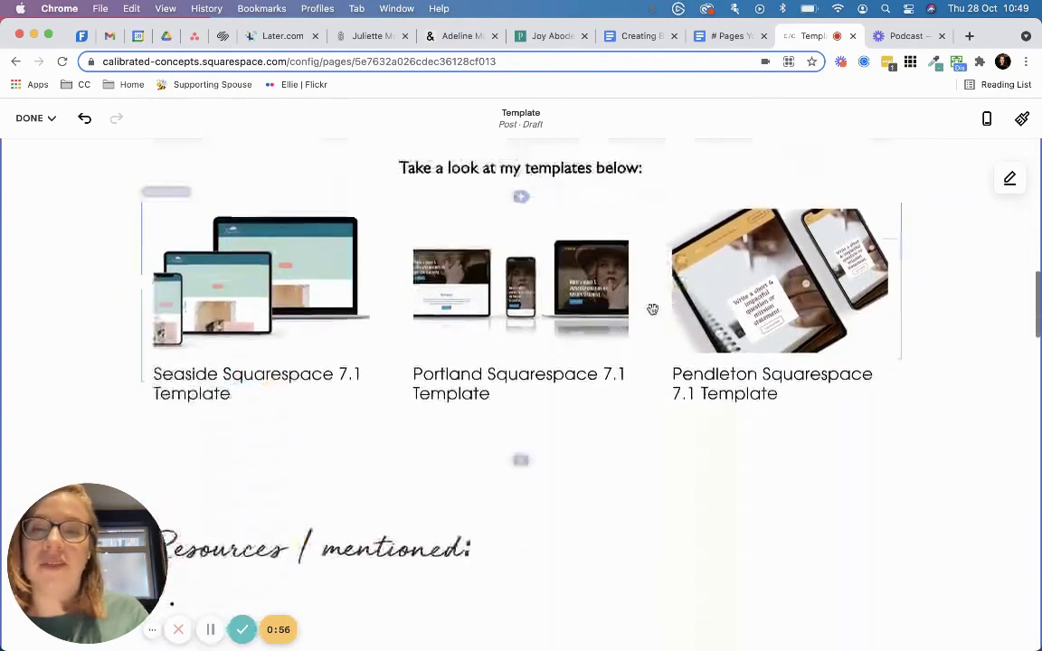
- Save the finished Template post and close its editor to return to the blog's post list
{"action": "scroll", "coordinate": [551, 312], "scroll_direction": "down", "scroll_amount": 10}
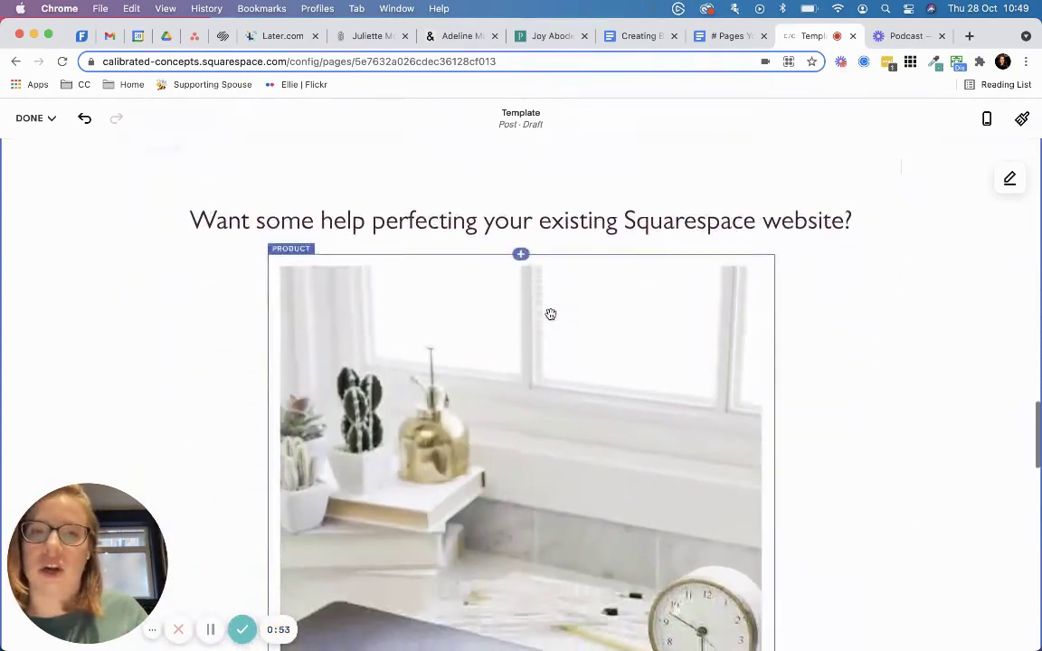
{"action": "scroll", "coordinate": [550, 315], "scroll_direction": "down", "scroll_amount": 4}
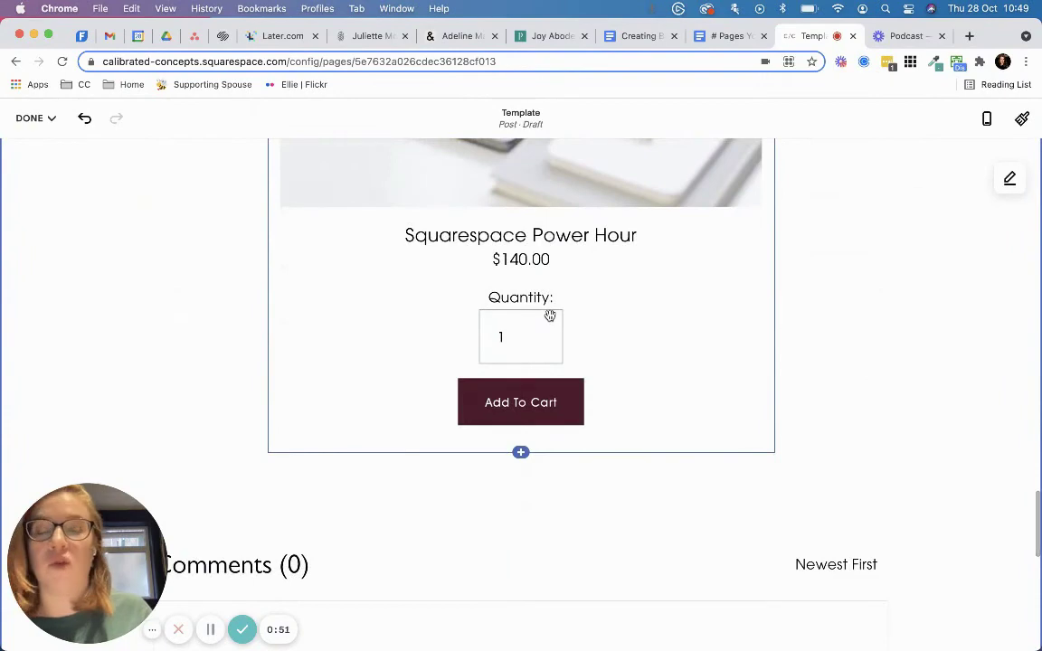
{"action": "scroll", "coordinate": [549, 318], "scroll_direction": "up", "scroll_amount": 20}
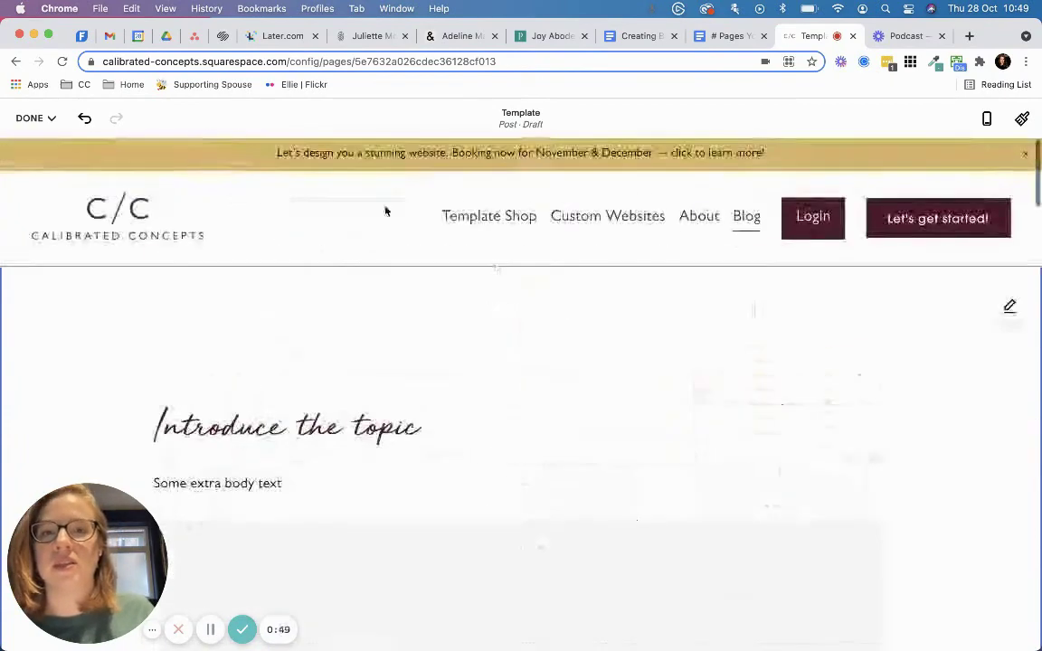
{"action": "left_click", "coordinate": [30, 118]}
{"action": "left_click", "coordinate": [46, 152]}
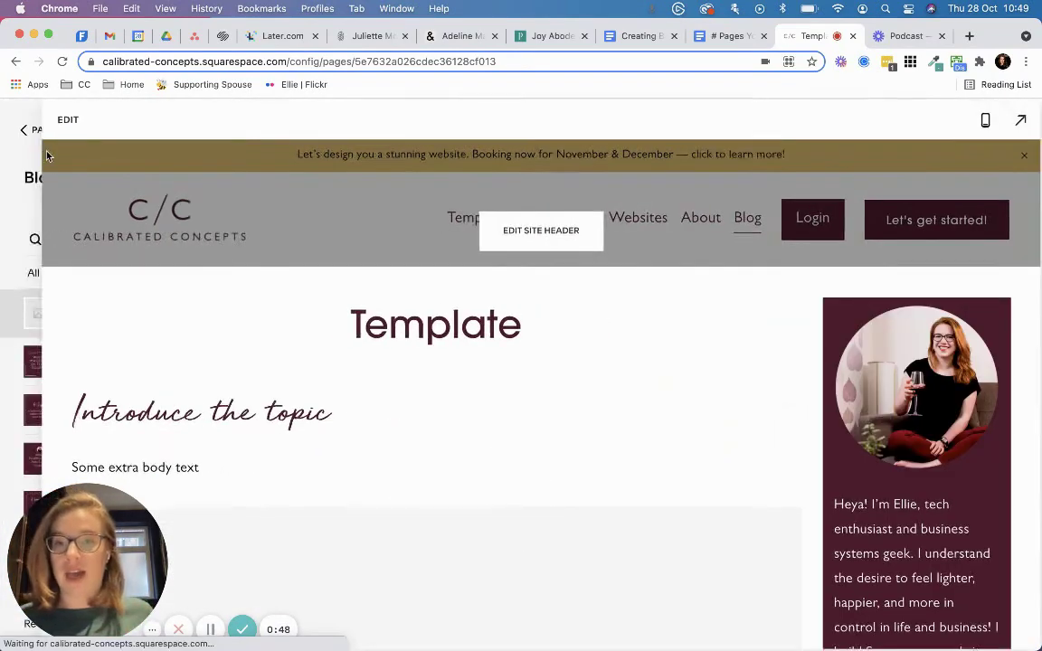
- Duplicate the Template draft in the blog list and retitle the copy "Real blog title"
{"action": "mouse_move", "coordinate": [188, 305]}
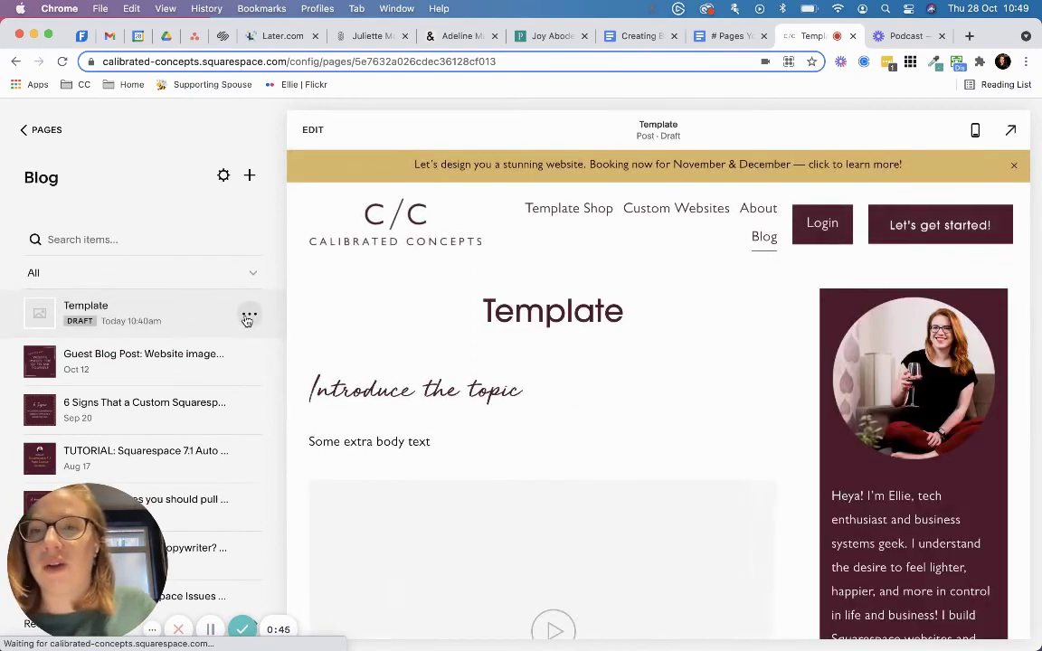
{"action": "left_click", "coordinate": [250, 377]}
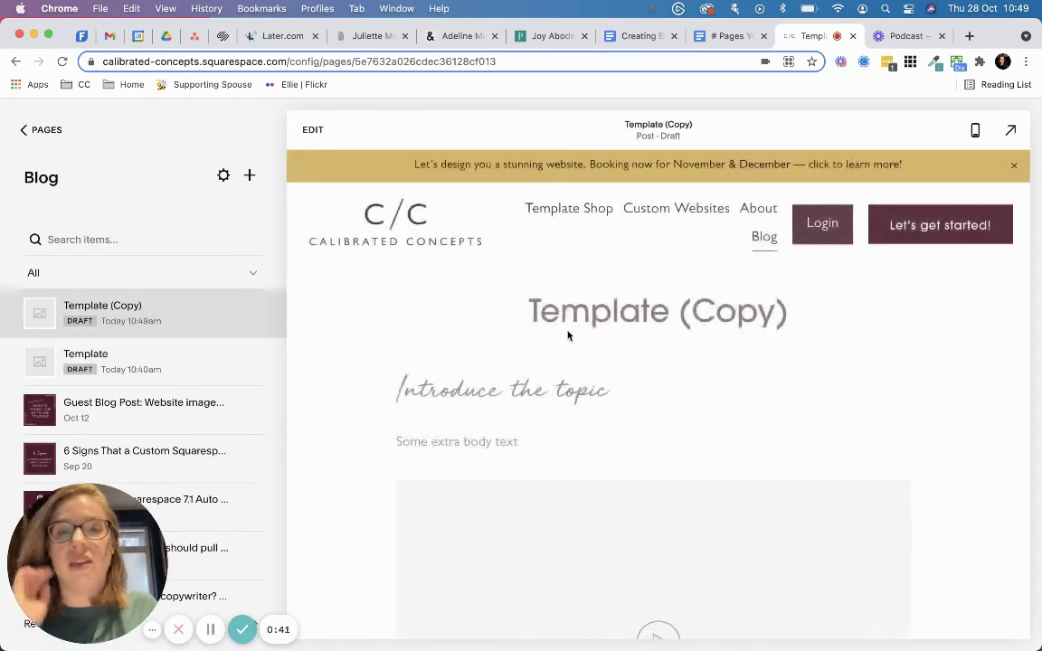
{"action": "left_click", "coordinate": [312, 129]}
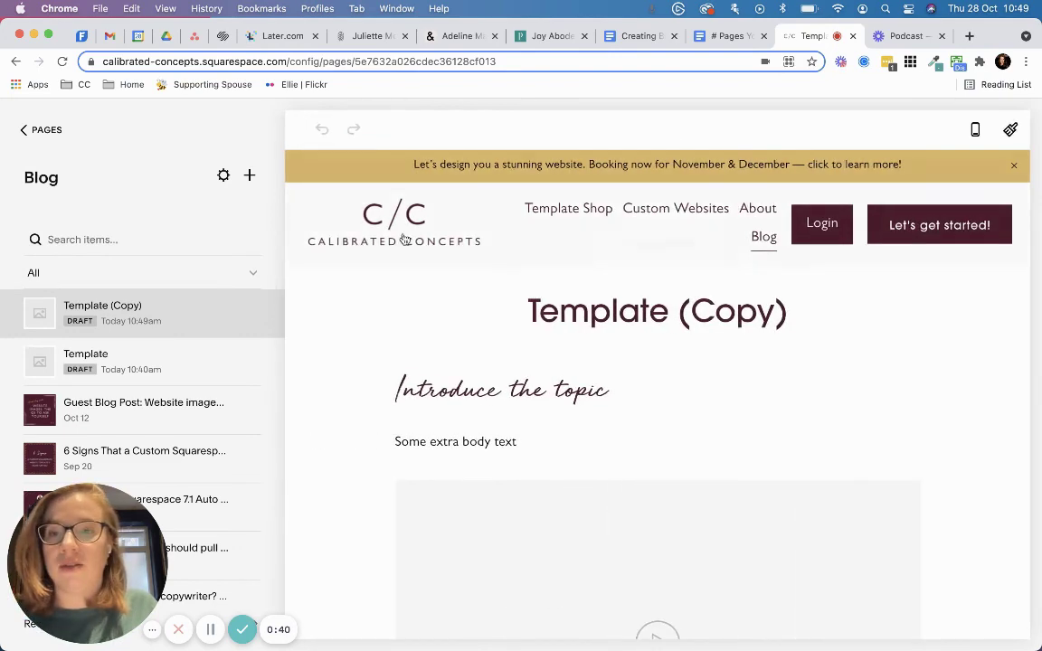
{"action": "triple_click", "coordinate": [509, 316]}
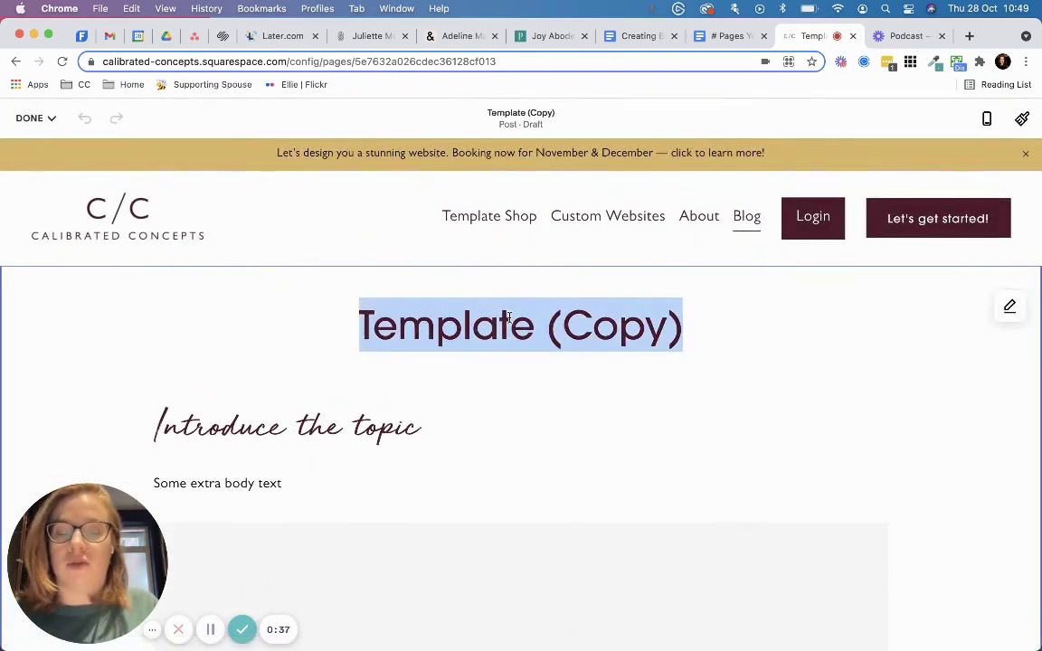
{"action": "type", "text": "Real blog title"}
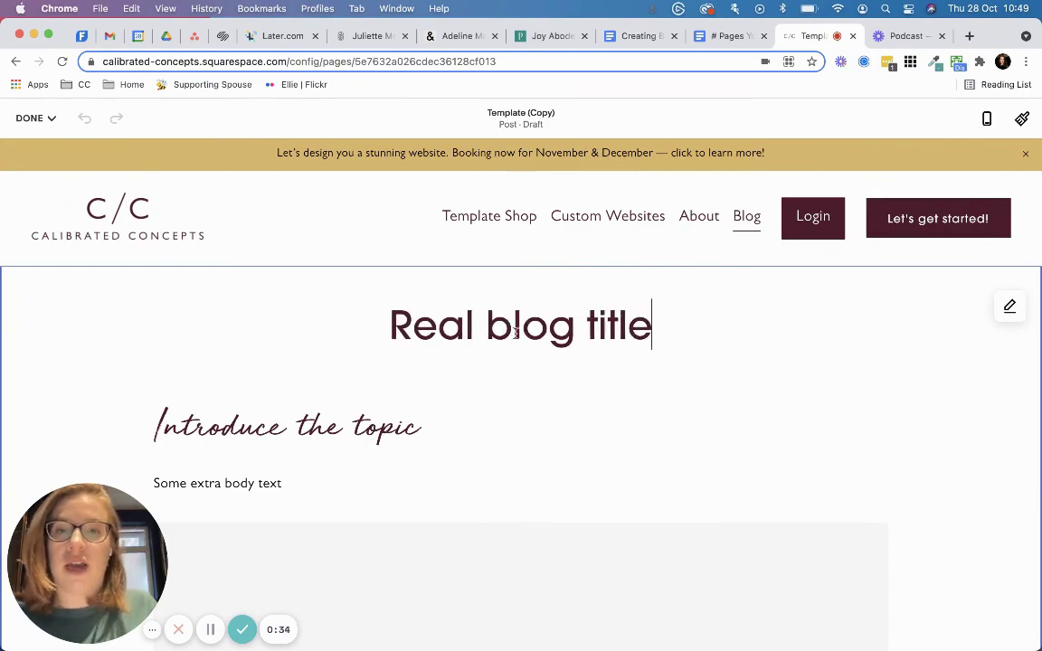
{"action": "scroll", "coordinate": [520, 337], "scroll_direction": "down", "scroll_amount": 15}
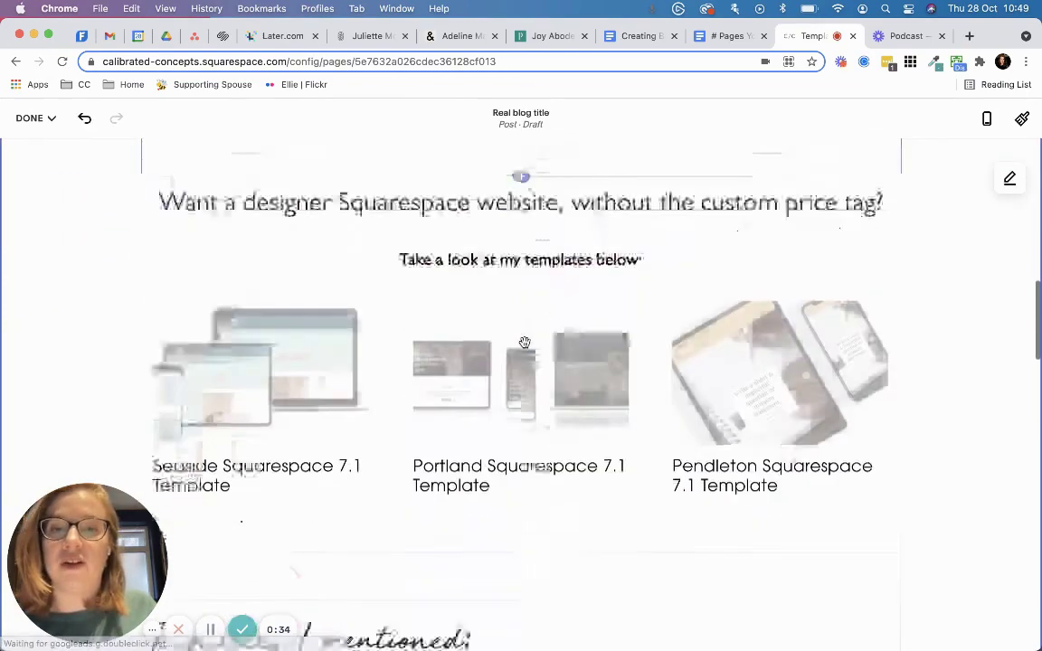
{"action": "scroll", "coordinate": [526, 343], "scroll_direction": "down", "scroll_amount": 12}
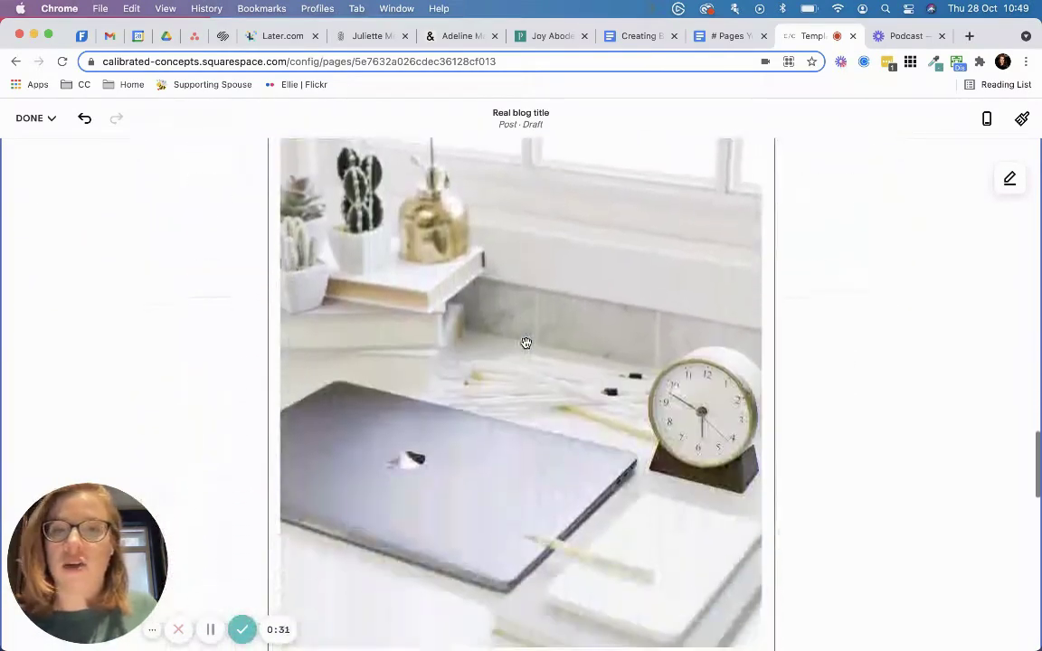
{"action": "scroll", "coordinate": [525, 343], "scroll_direction": "down", "scroll_amount": 15}
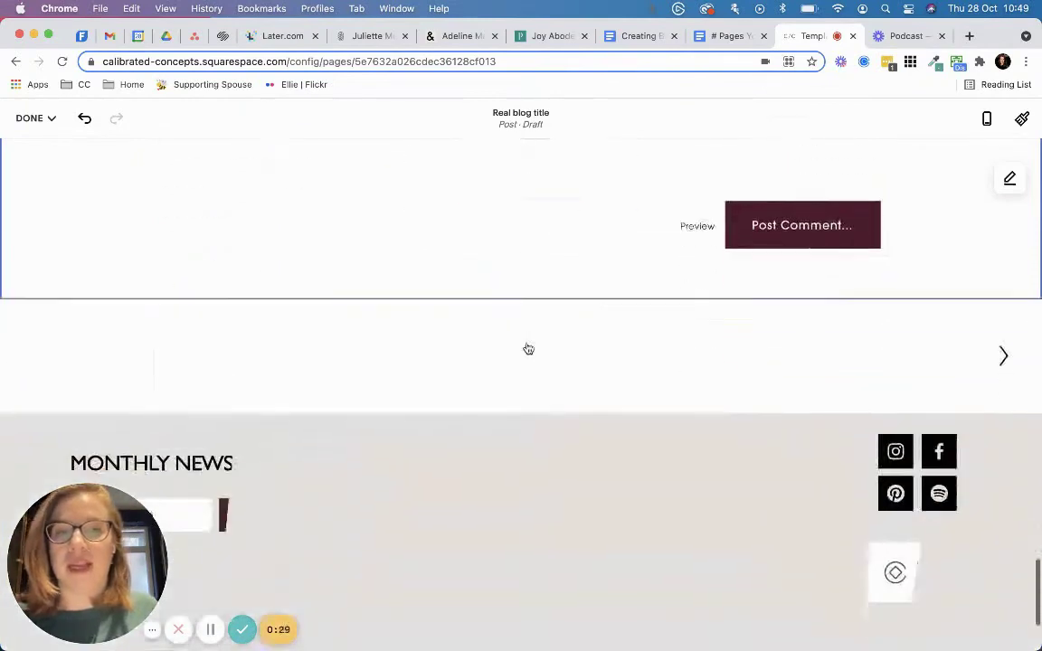